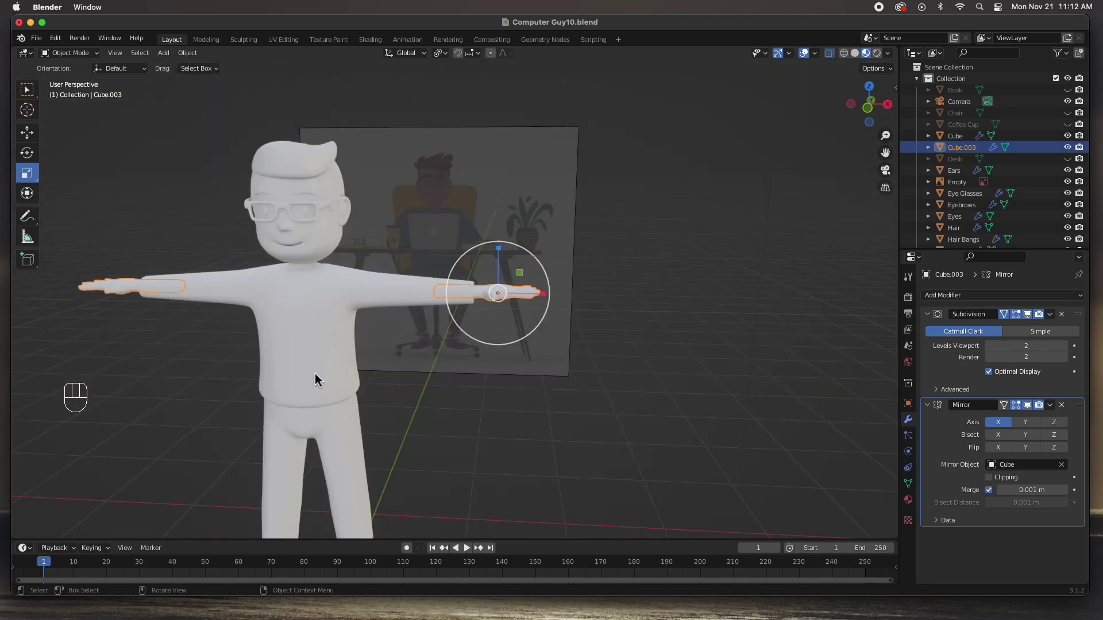
Step: Hide the character's existing hands object, Cube.003
{"action": "left_click", "coordinate": [336, 383]}
{"action": "middle_click_drag", "start_coordinate": [438, 430], "coordinate": [430, 386]}
{"action": "left_click", "coordinate": [477, 259]}
{"action": "middle_click_drag", "start_coordinate": [477, 258], "coordinate": [514, 402]}
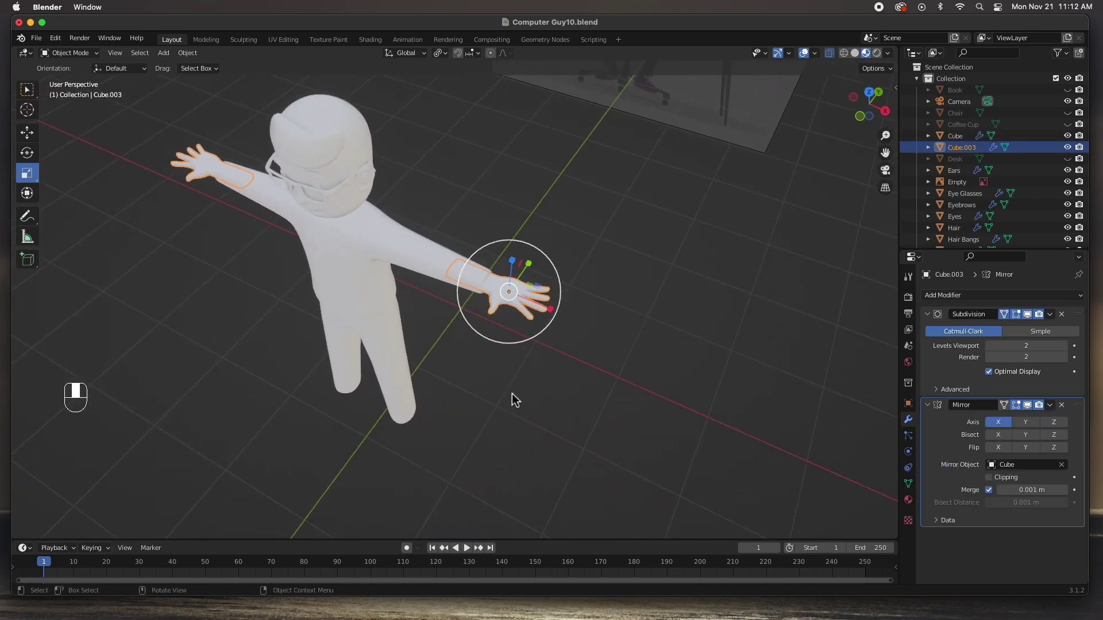
{"action": "scroll", "coordinate": [508, 369], "scroll_direction": "up", "scroll_amount": 5}
{"action": "scroll", "coordinate": [517, 377], "scroll_direction": "up", "scroll_amount": 1}
{"action": "scroll", "coordinate": [517, 376], "scroll_direction": "down", "scroll_amount": 5}
{"action": "middle_click_drag", "start_coordinate": [517, 376], "coordinate": [538, 351]}
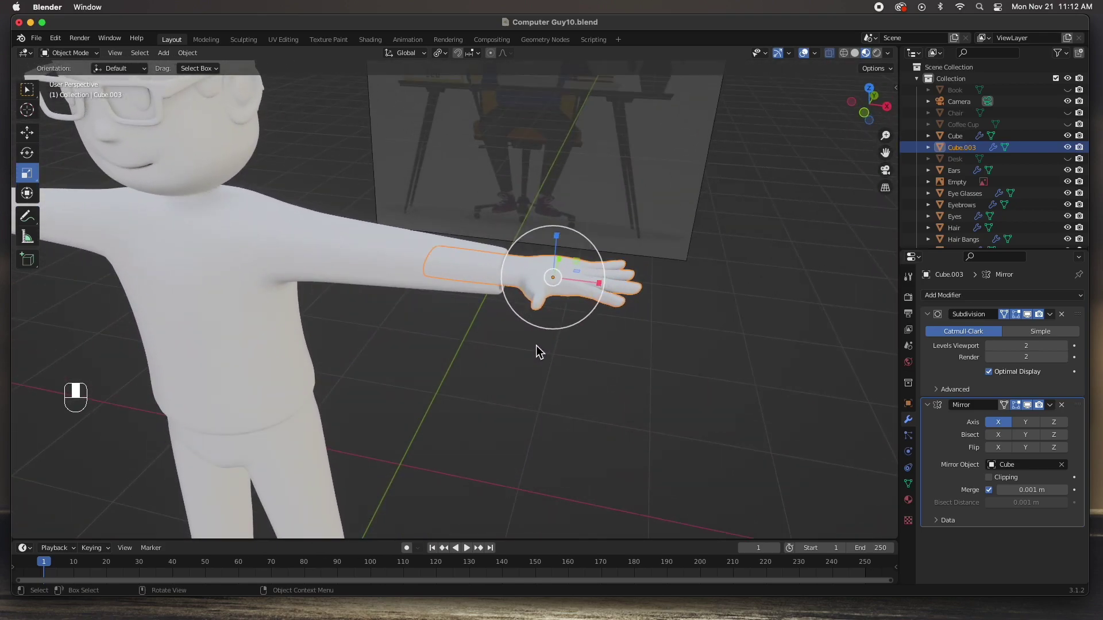
{"action": "key", "text": "h"}
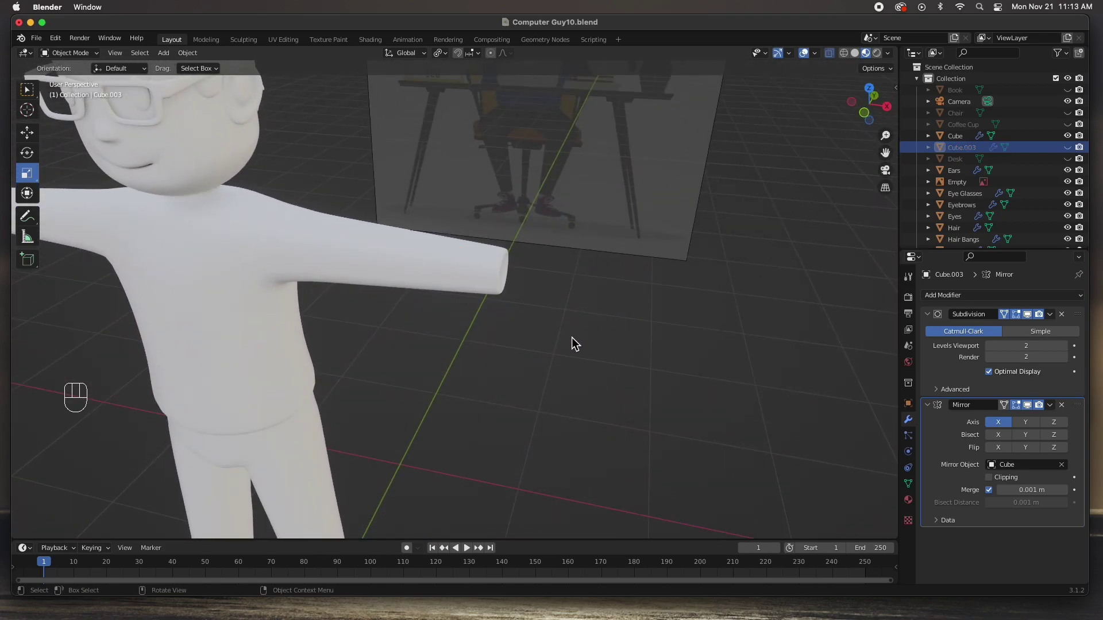
Step: Add a 2 m cube mesh to the scene for modelling a new hand
{"action": "middle_click_drag", "start_coordinate": [574, 343], "coordinate": [510, 270]}
{"action": "scroll", "coordinate": [492, 344], "scroll_direction": "down", "scroll_amount": 2}
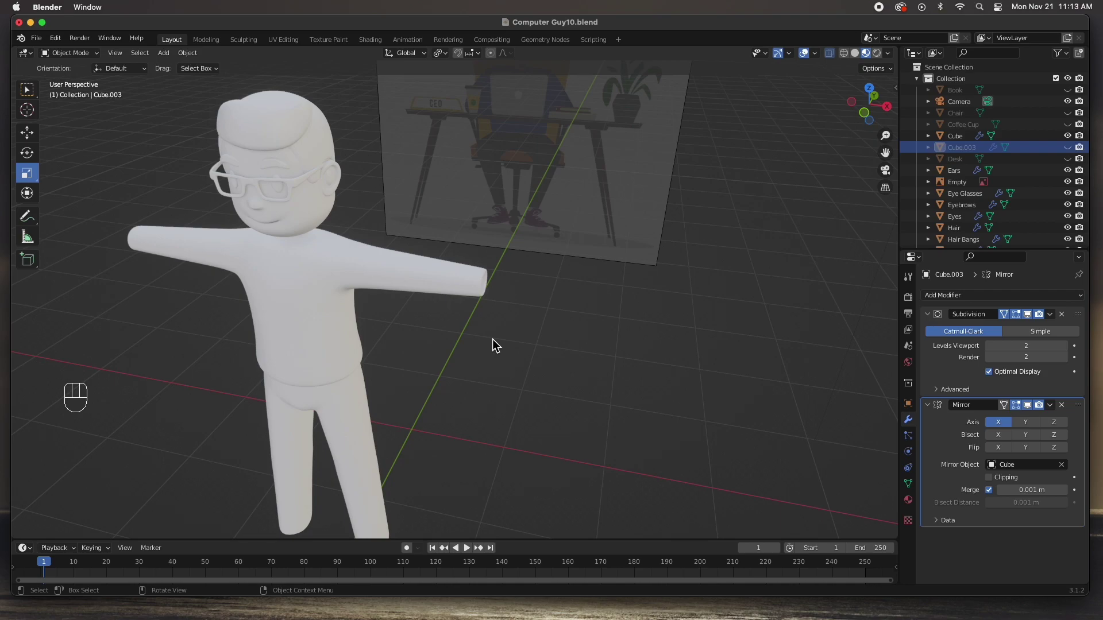
{"action": "key", "text": "shift+a"}
{"action": "mouse_move", "coordinate": [490, 340]}
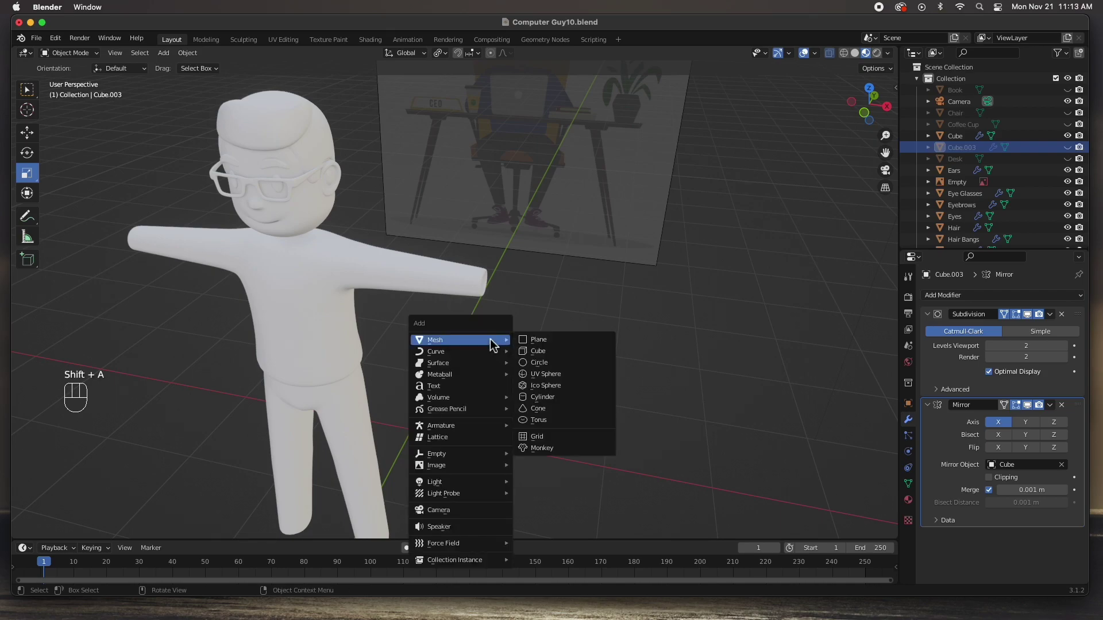
{"action": "left_click", "coordinate": [533, 351]}
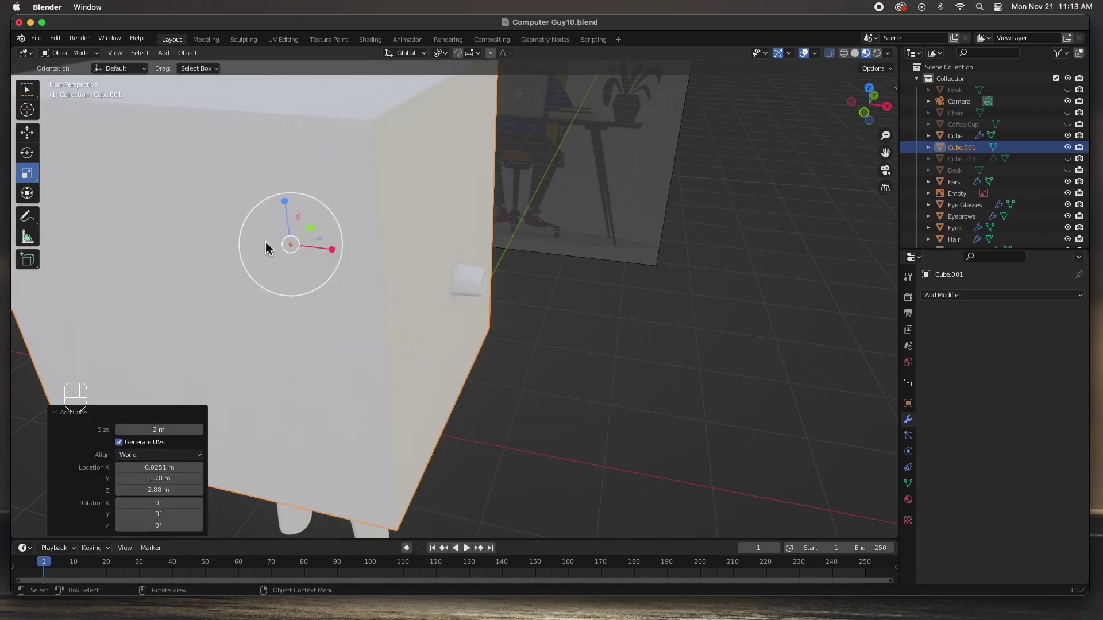
Step: Move the new cube about 1.41 m along X and scale it down uniformly to about 0.082
{"action": "left_click", "coordinate": [27, 132]}
{"action": "key", "text": "g"}
{"action": "key", "text": "x"}
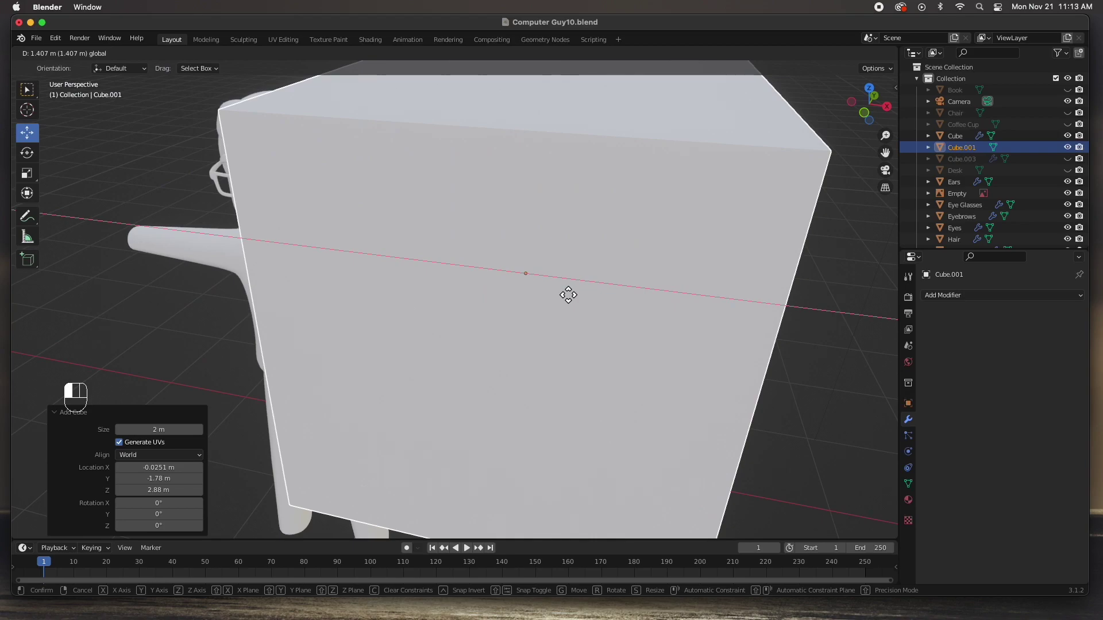
{"action": "left_click", "coordinate": [568, 295]}
{"action": "key", "text": "s"}
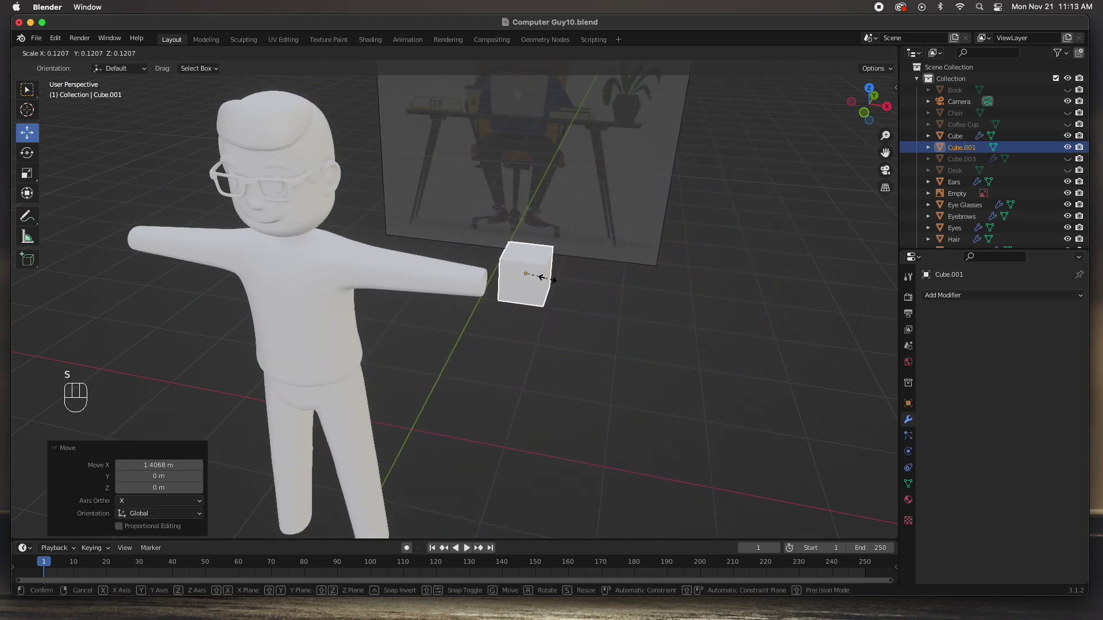
{"action": "left_click", "coordinate": [545, 283]}
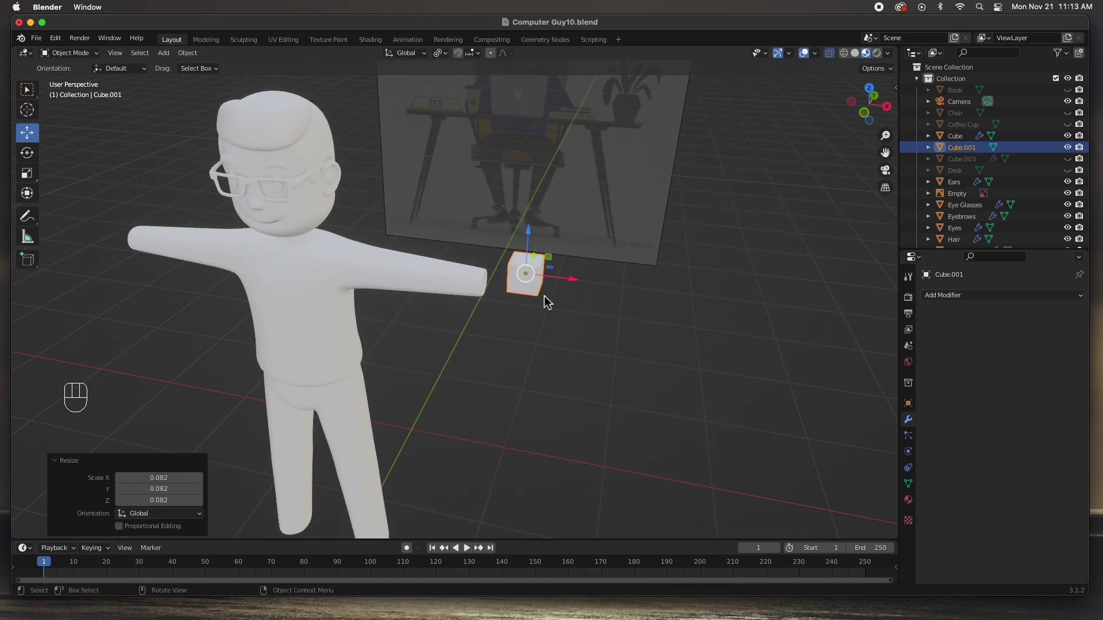
Step: Position the cube just beyond the end of the sleeve, aligned with the arm in both front and top views
{"action": "key", "text": "KP_1"}
{"action": "left_click_drag", "start_coordinate": [538, 286], "coordinate": [504, 313]}
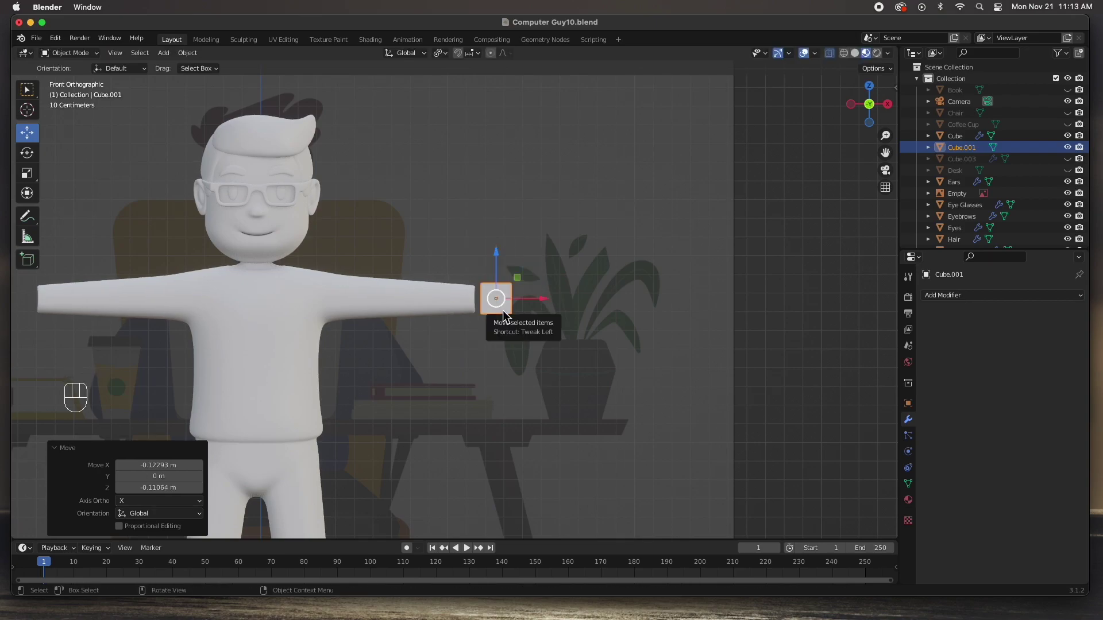
{"action": "key", "text": "KP_7"}
{"action": "left_click_drag", "start_coordinate": [496, 230], "coordinate": [498, 222]}
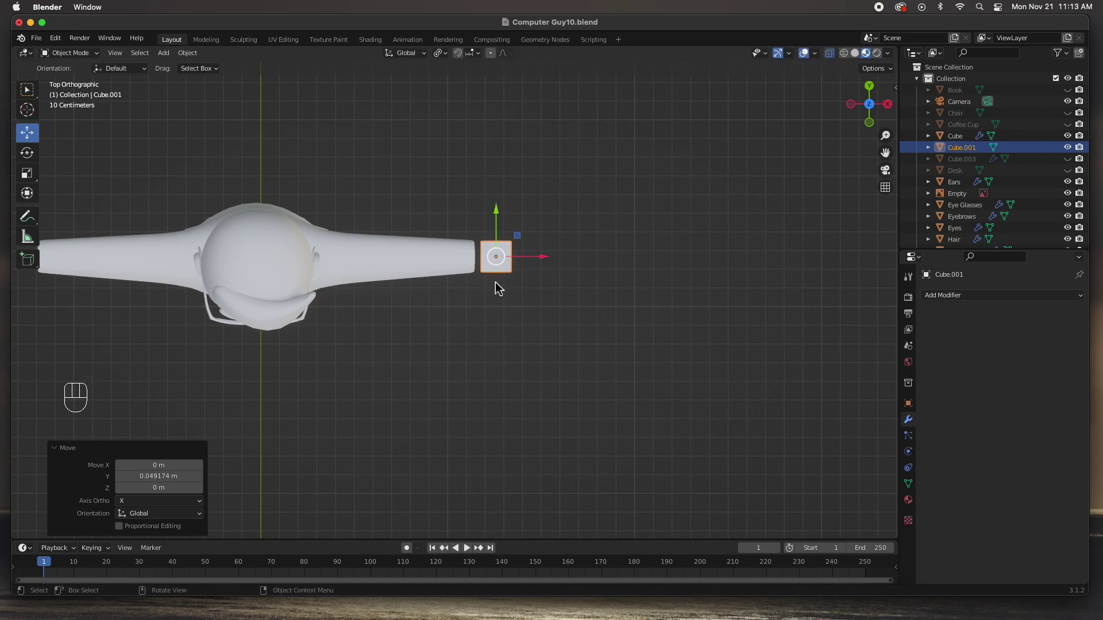
{"action": "scroll", "coordinate": [500, 287], "scroll_direction": "up", "scroll_amount": 5}
{"action": "left_click_drag", "start_coordinate": [604, 193], "coordinate": [618, 197]}
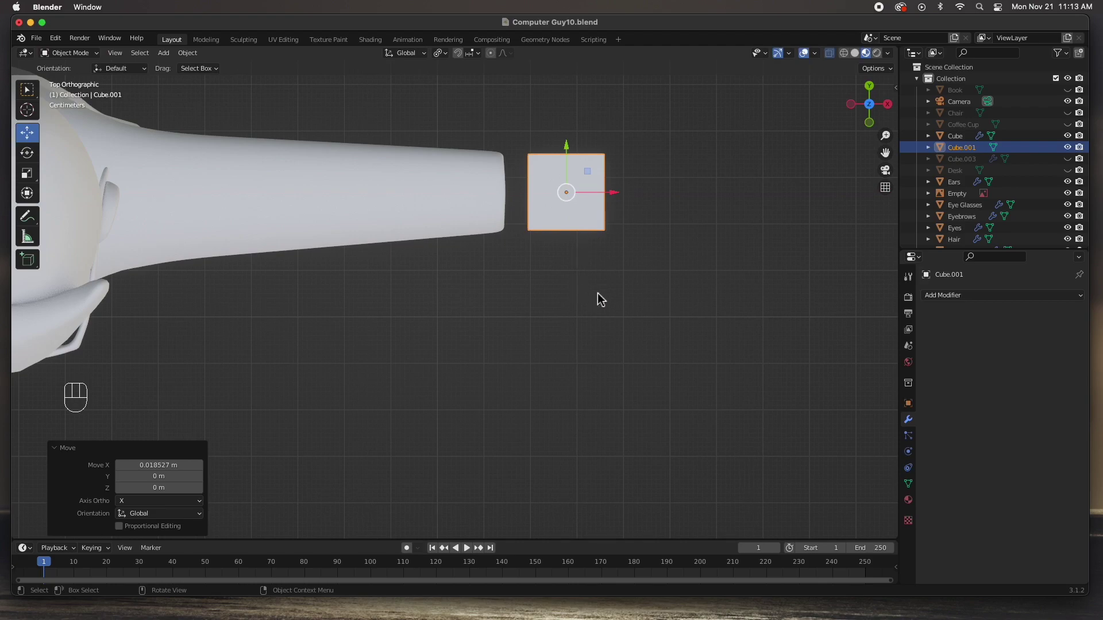
Step: Scale the cube uniformly by about 1.17, and flatten it along Z to about 0.344
{"action": "key", "text": "s"}
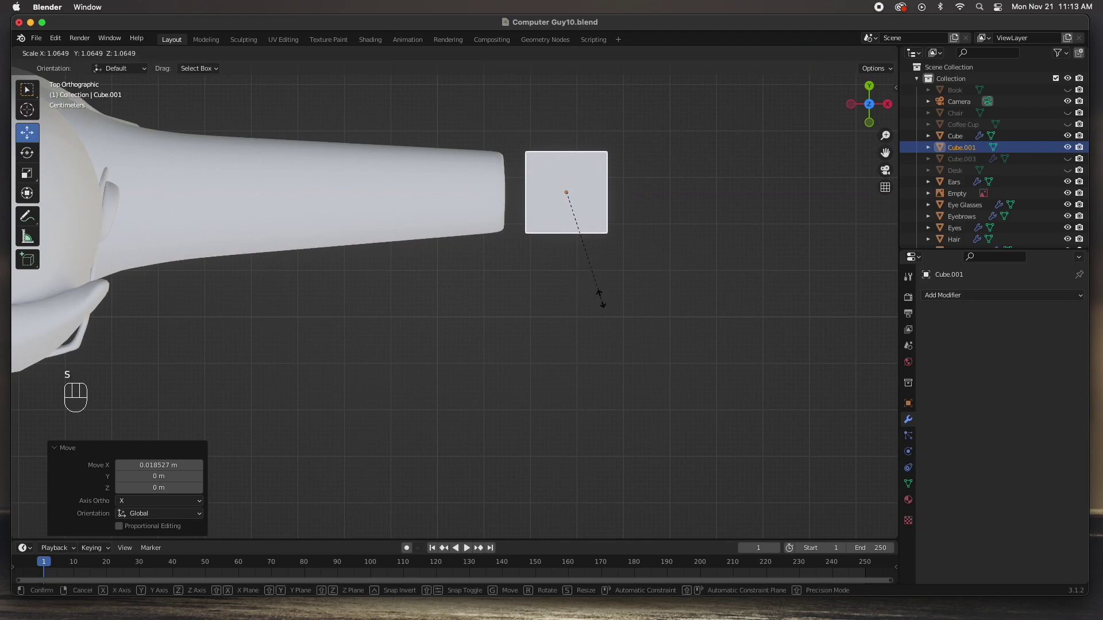
{"action": "left_click", "coordinate": [609, 308]}
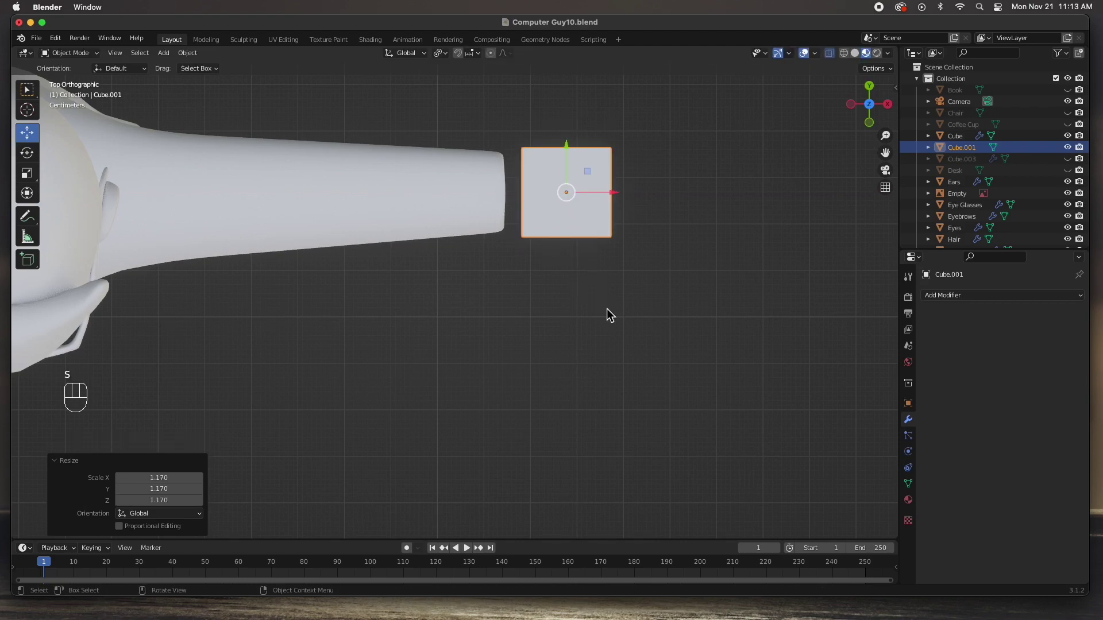
{"action": "key", "text": "KP_1"}
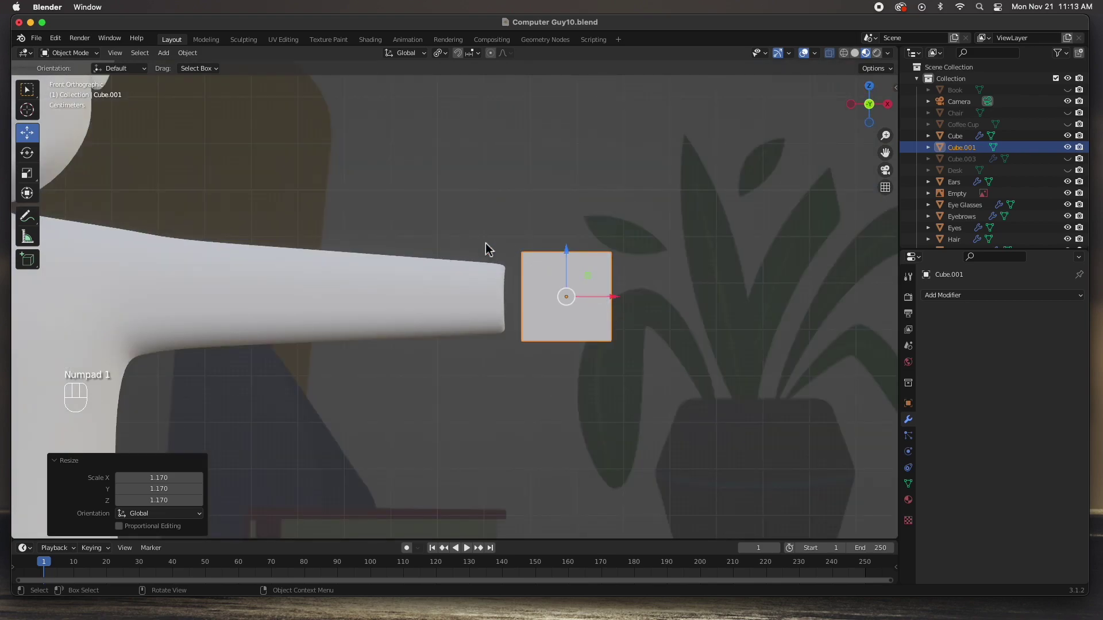
{"action": "left_click", "coordinate": [26, 177]}
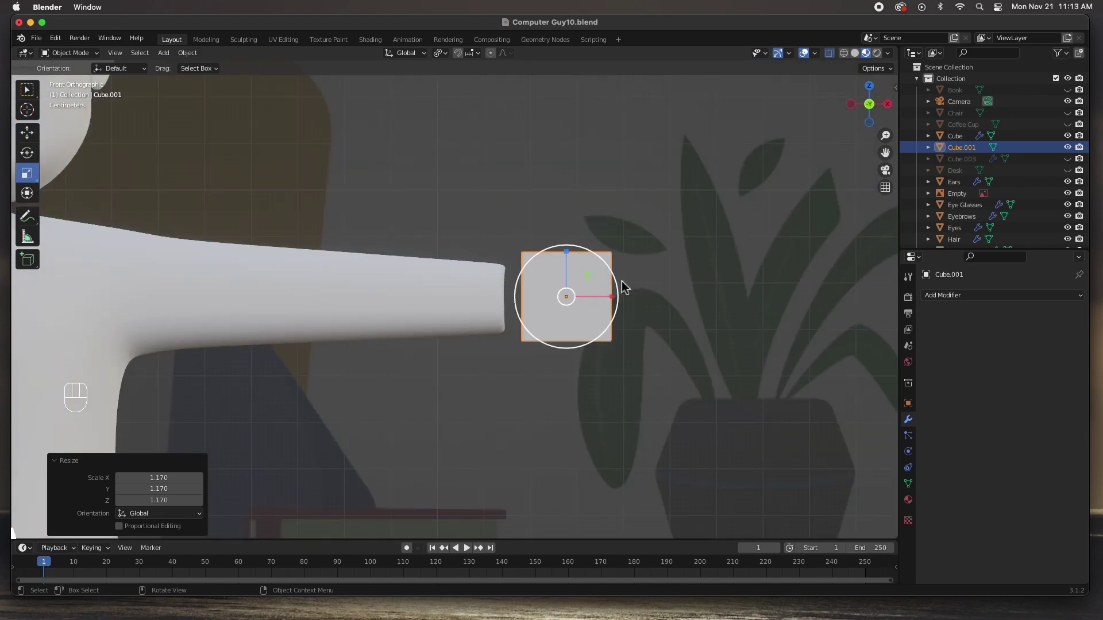
{"action": "left_click_drag", "start_coordinate": [567, 253], "coordinate": [566, 285]}
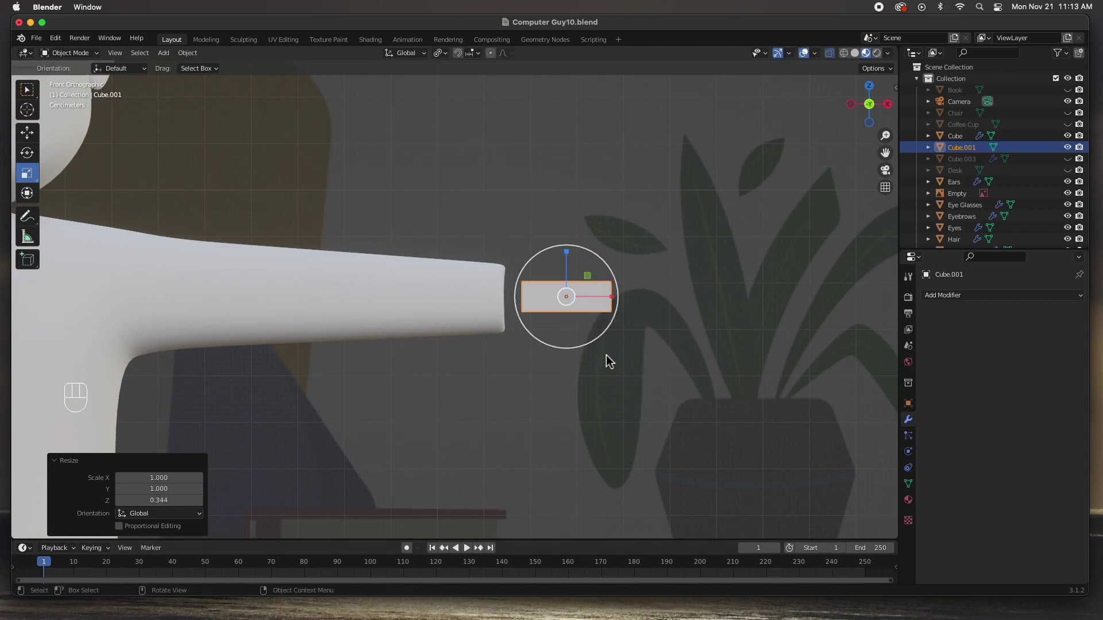
Step: Add three evenly spaced loop cuts across the flattened block, dividing its length into four sections without sliding them
{"action": "scroll", "coordinate": [608, 360], "scroll_direction": "up", "scroll_amount": 4}
{"action": "middle_click_drag", "start_coordinate": [604, 351], "coordinate": [620, 400]}
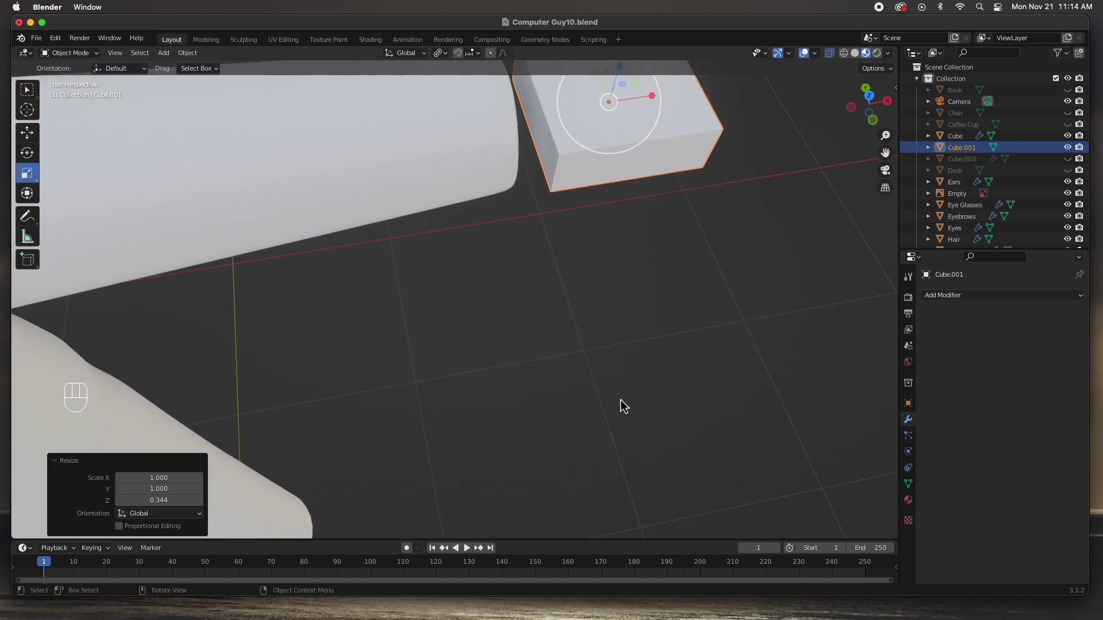
{"action": "key", "text": "KP_Decimal"}
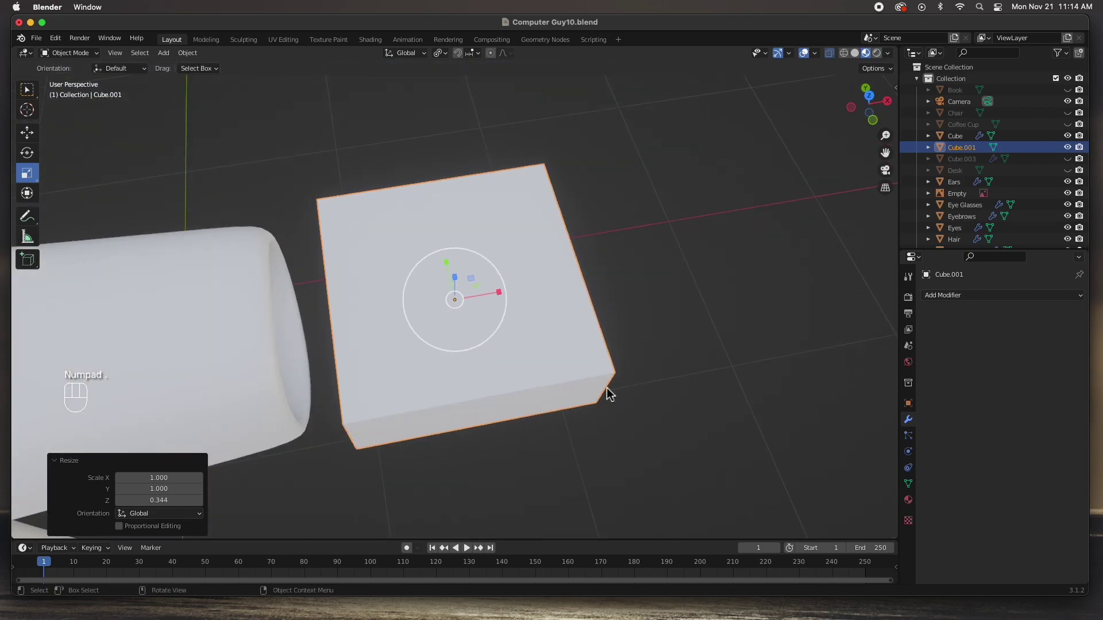
{"action": "scroll", "coordinate": [609, 394], "scroll_direction": "down", "scroll_amount": 2}
{"action": "middle_click_drag", "start_coordinate": [601, 394], "coordinate": [588, 317]}
{"action": "key", "text": "KP_1"}
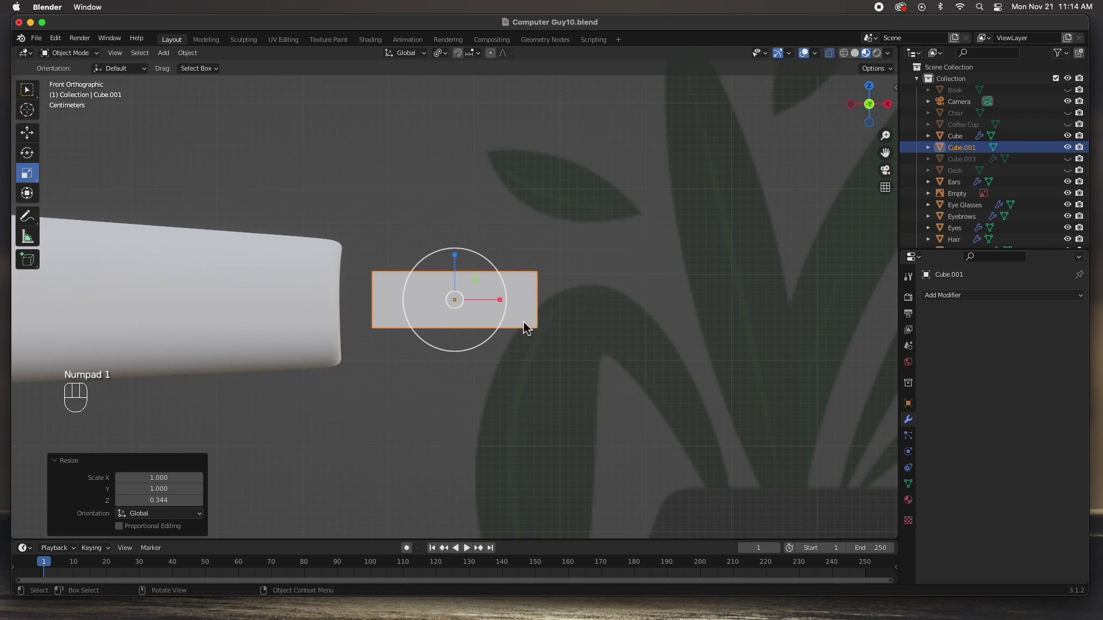
{"action": "key", "text": "Tab"}
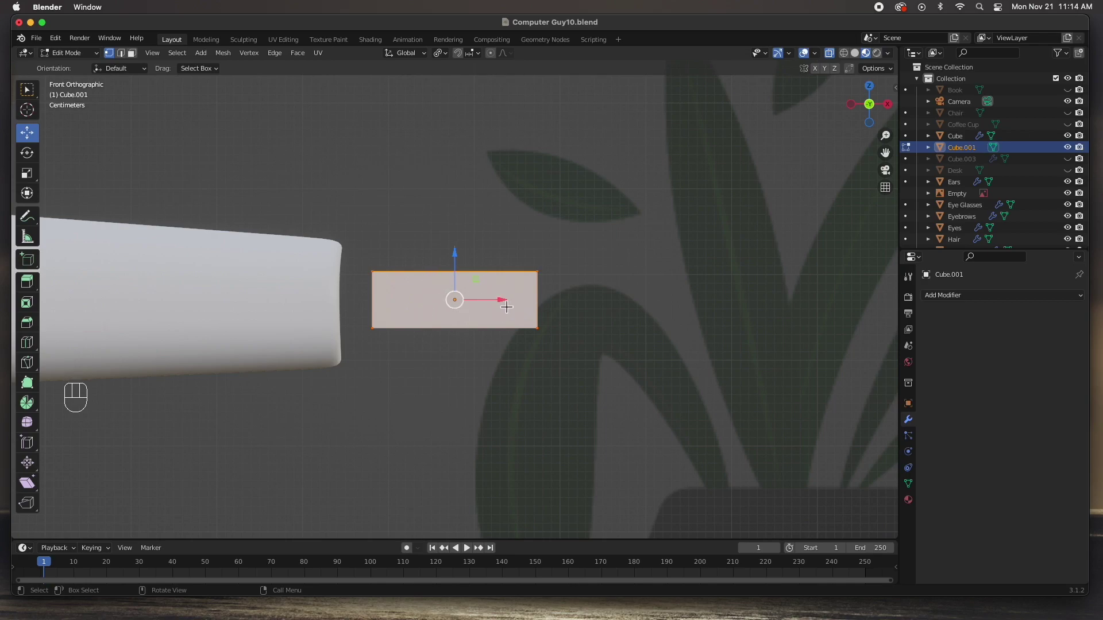
{"action": "key", "text": "super"}
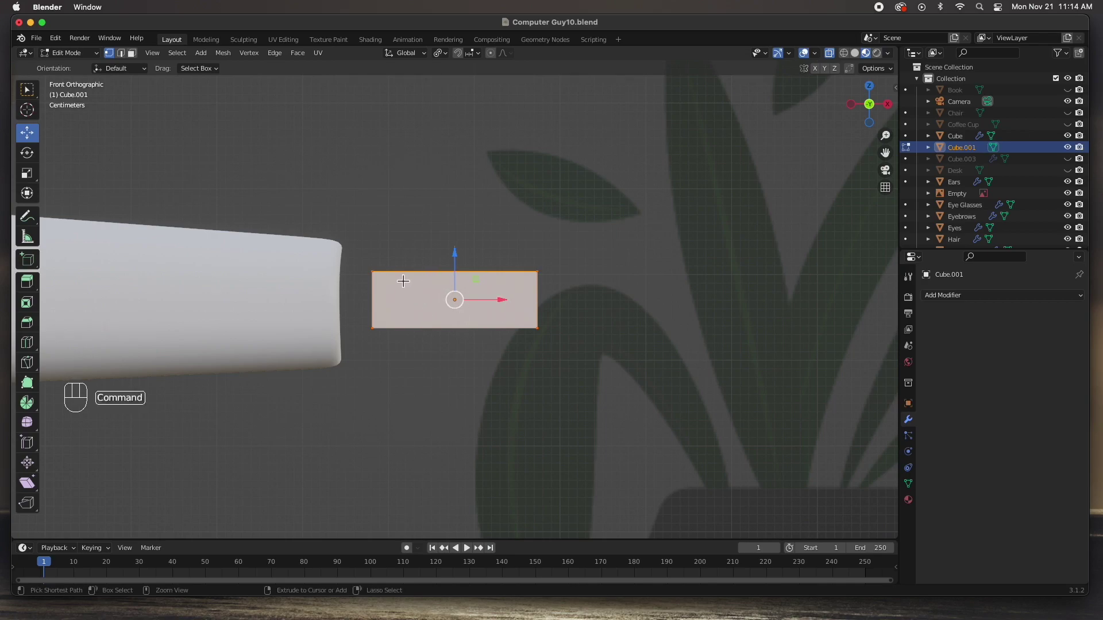
{"action": "key", "text": "super+r"}
{"action": "scroll", "coordinate": [401, 275], "scroll_direction": "up", "scroll_amount": 2}
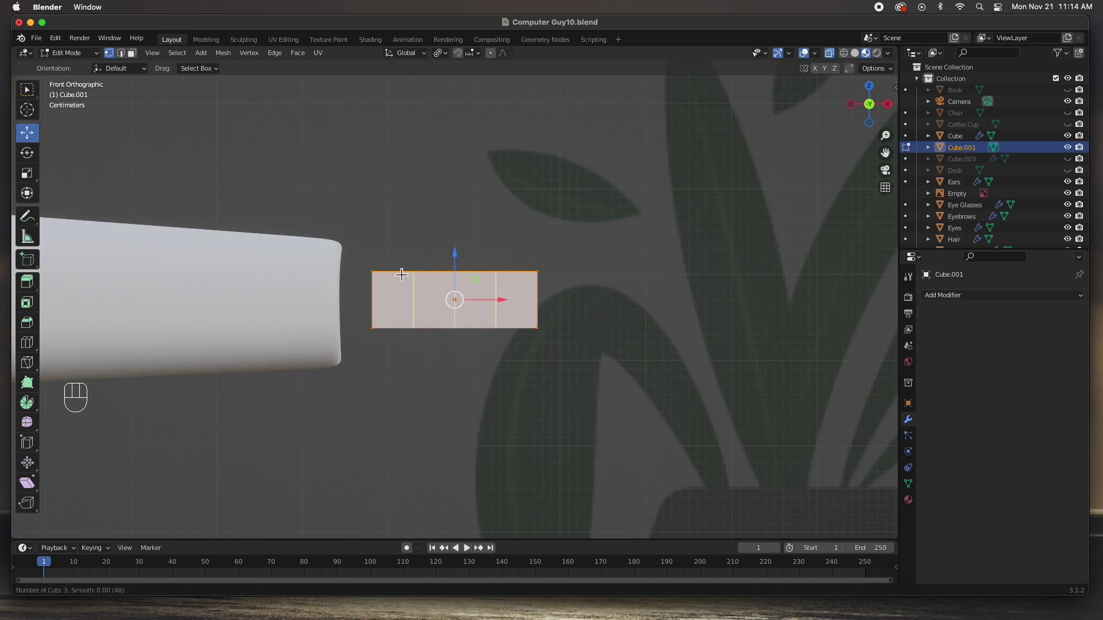
{"action": "left_click", "coordinate": [402, 274]}
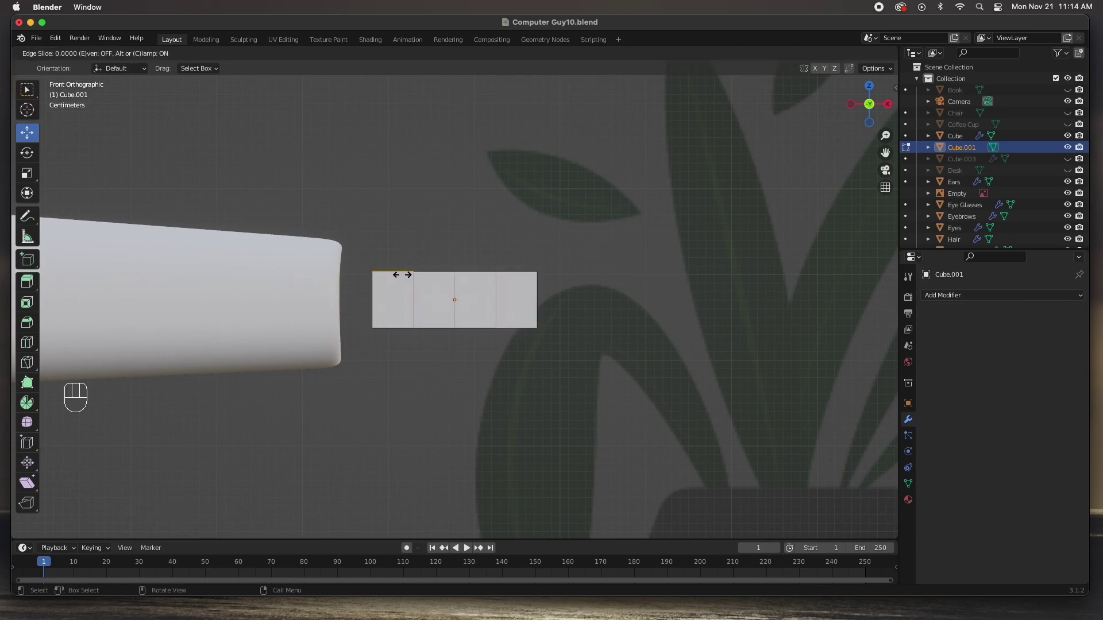
{"action": "right_click", "coordinate": [402, 275]}
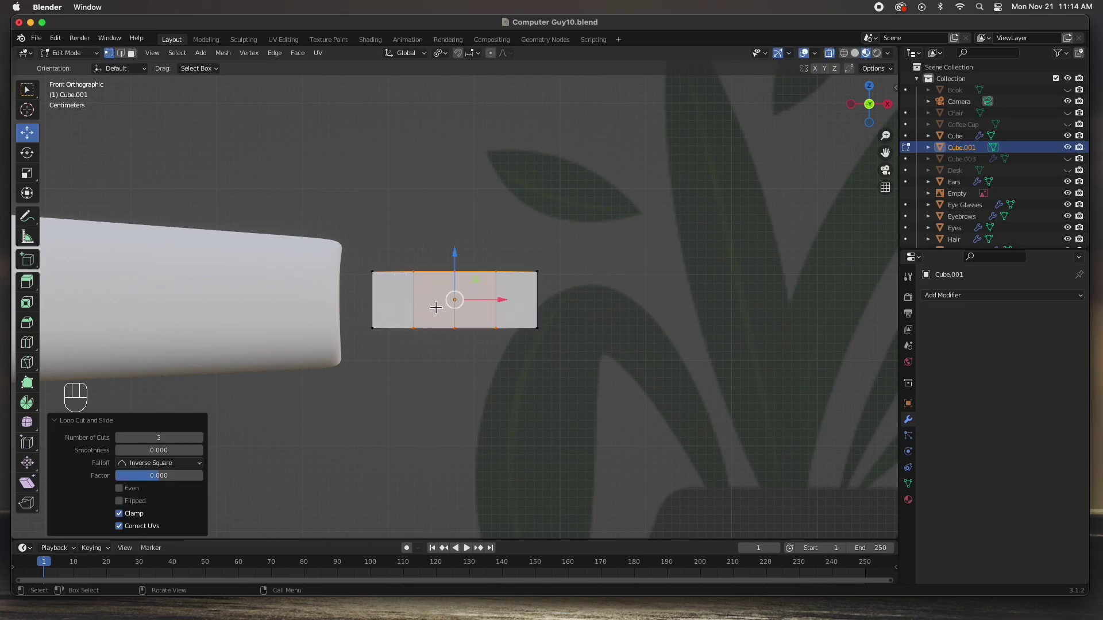
Step: Taper the finger end by raising its lower vertices about 0.014 m and lowering its upper vertices about 0.007 m
{"action": "left_click", "coordinate": [501, 336]}
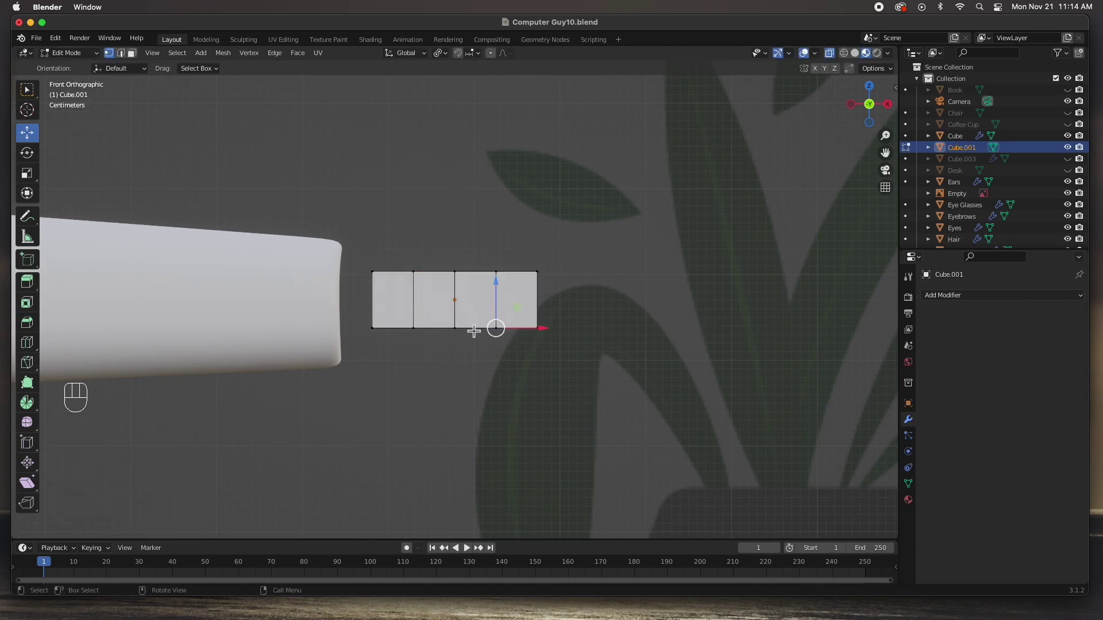
{"action": "scroll", "coordinate": [493, 335], "scroll_direction": "up", "scroll_amount": 2}
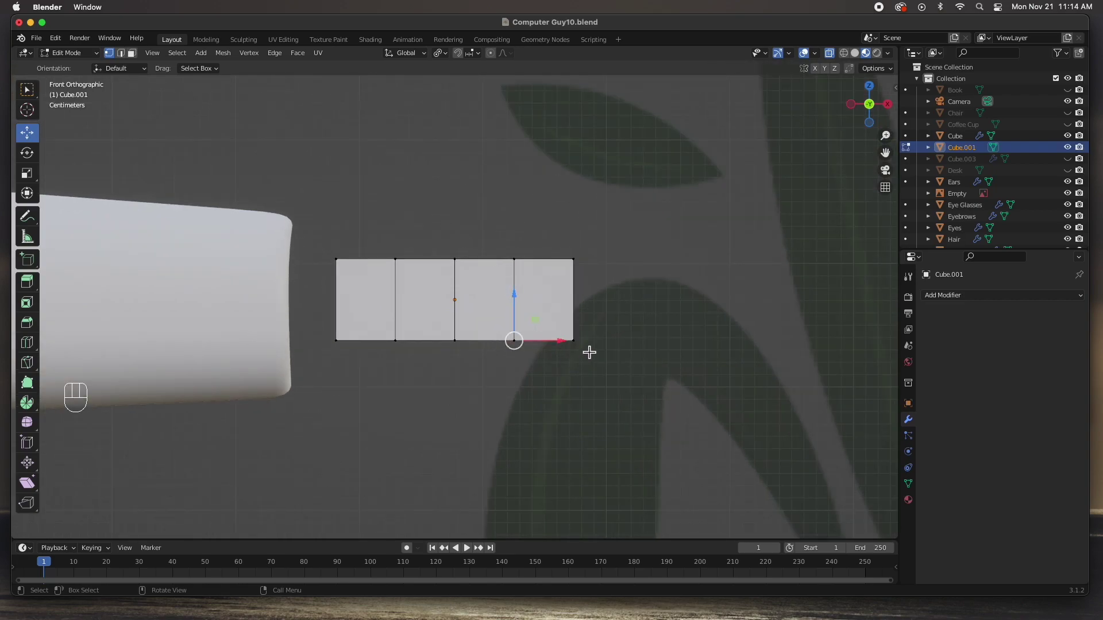
{"action": "left_click", "coordinate": [574, 341]}
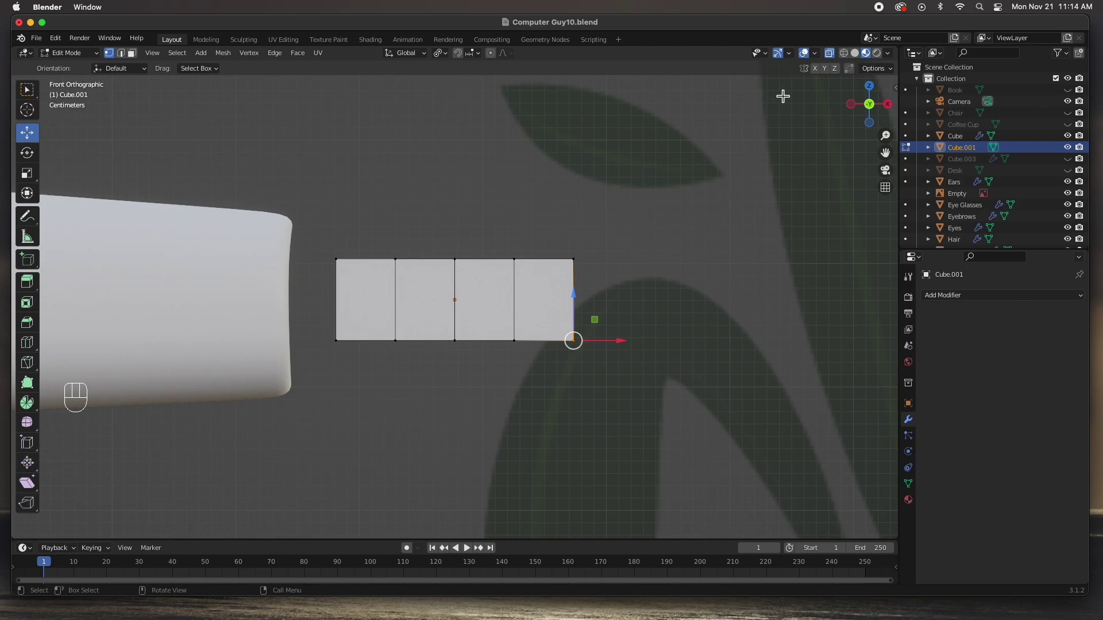
{"action": "left_click_drag", "start_coordinate": [575, 300], "coordinate": [577, 281]}
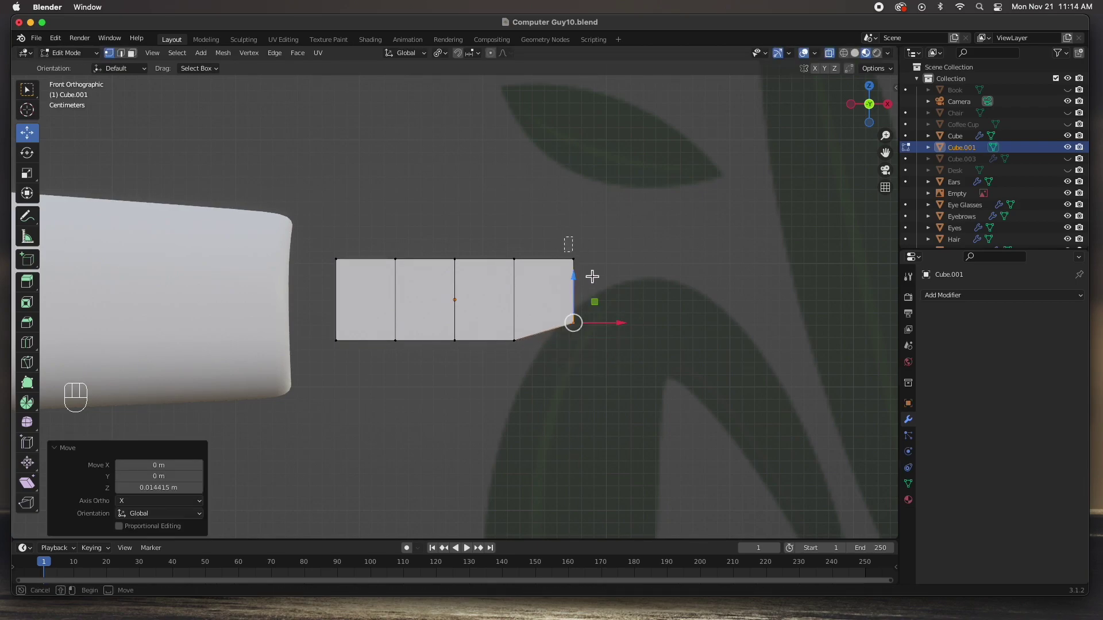
{"action": "left_click", "coordinate": [581, 257]}
{"action": "left_click_drag", "start_coordinate": [574, 226], "coordinate": [577, 237]}
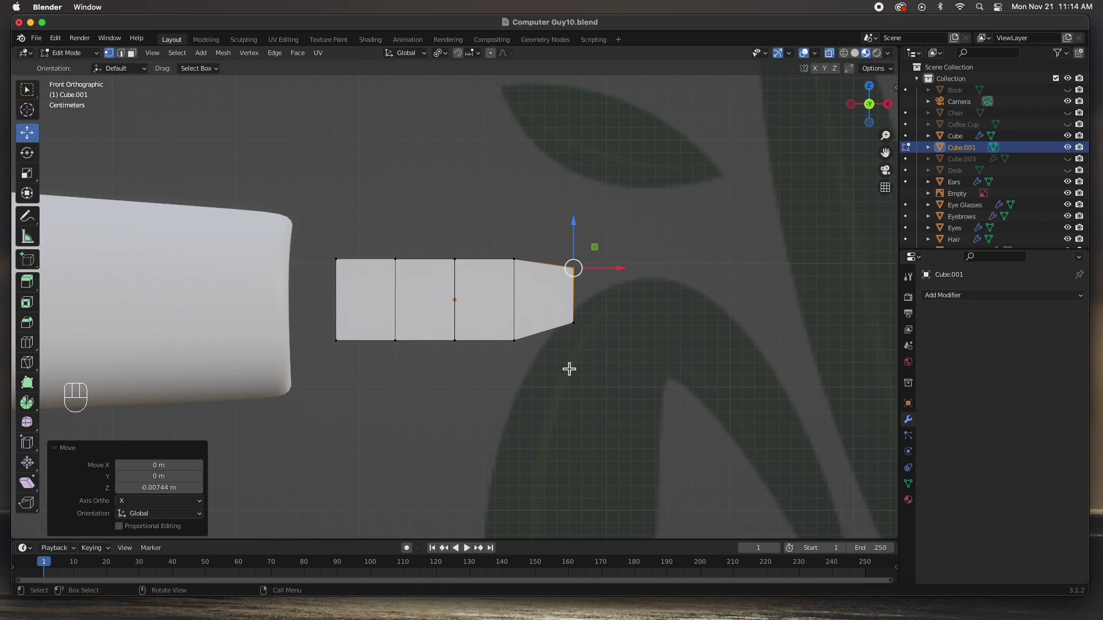
Step: Shape the palm's underside by raising the middle vertices slightly and lowering the loop nearer the wrist about 0.012 m
{"action": "left_click", "coordinate": [453, 344]}
{"action": "left_click", "coordinate": [513, 341]}
{"action": "left_click_drag", "start_coordinate": [512, 322], "coordinate": [520, 323]}
{"action": "left_click_drag", "start_coordinate": [477, 366], "coordinate": [460, 315]}
{"action": "left_click_drag", "start_coordinate": [431, 365], "coordinate": [394, 319]}
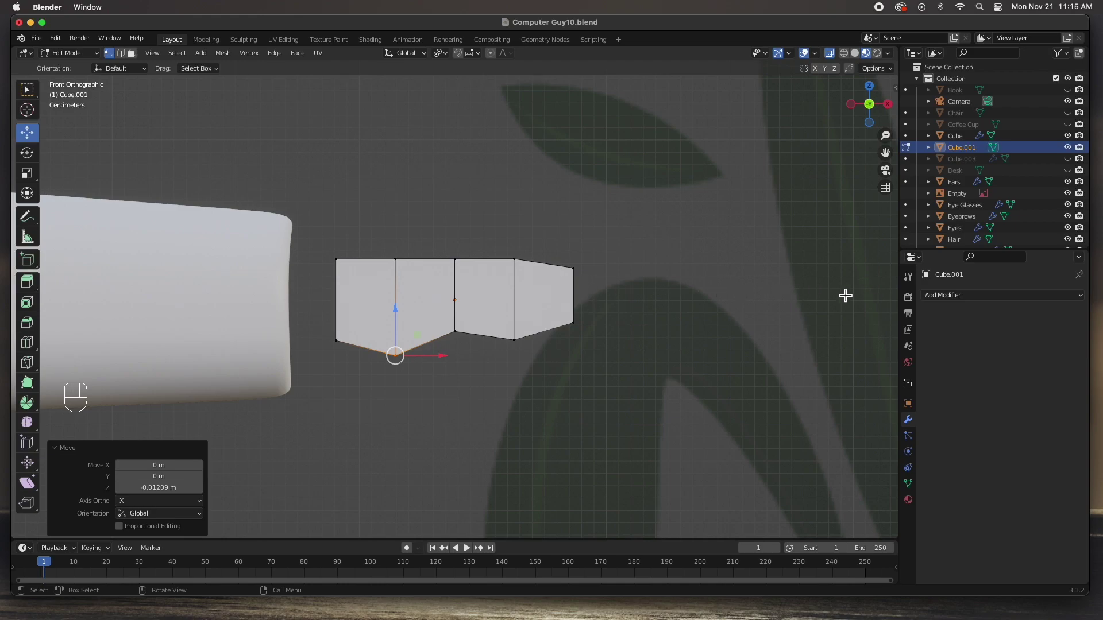
Step: Lower the upper vertices at the wrist end slightly
{"action": "left_click", "coordinate": [340, 261]}
{"action": "left_click_drag", "start_coordinate": [342, 217], "coordinate": [340, 224]}
{"action": "left_click", "coordinate": [488, 396]}
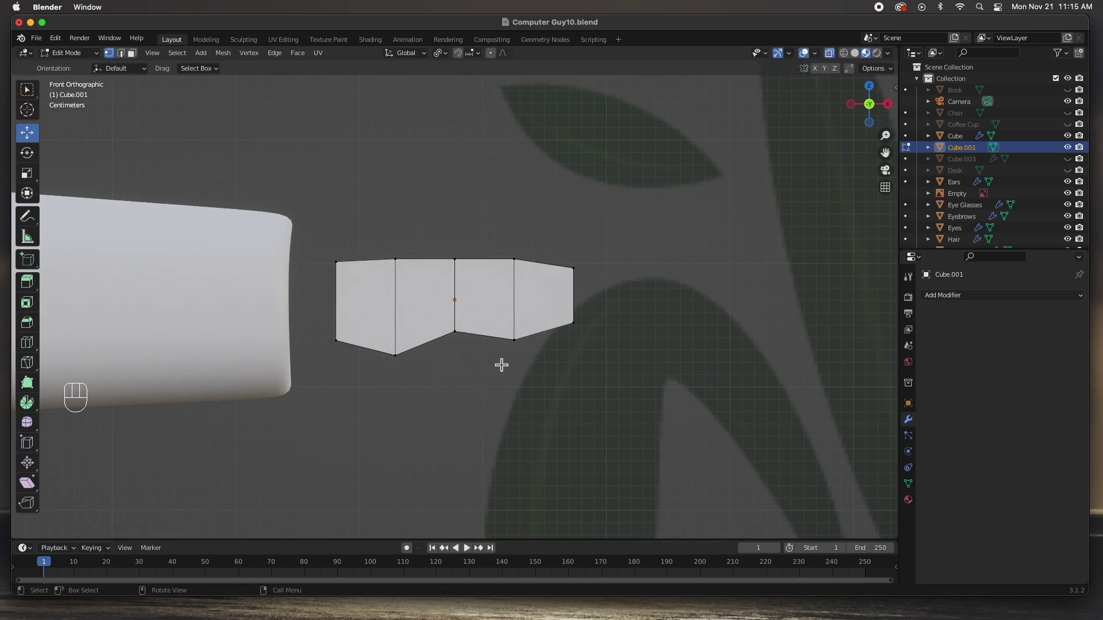
Step: Add three evenly spaced loop cuts across the palm's width, dividing it into four strips without sliding them
{"action": "key", "text": "KP_7"}
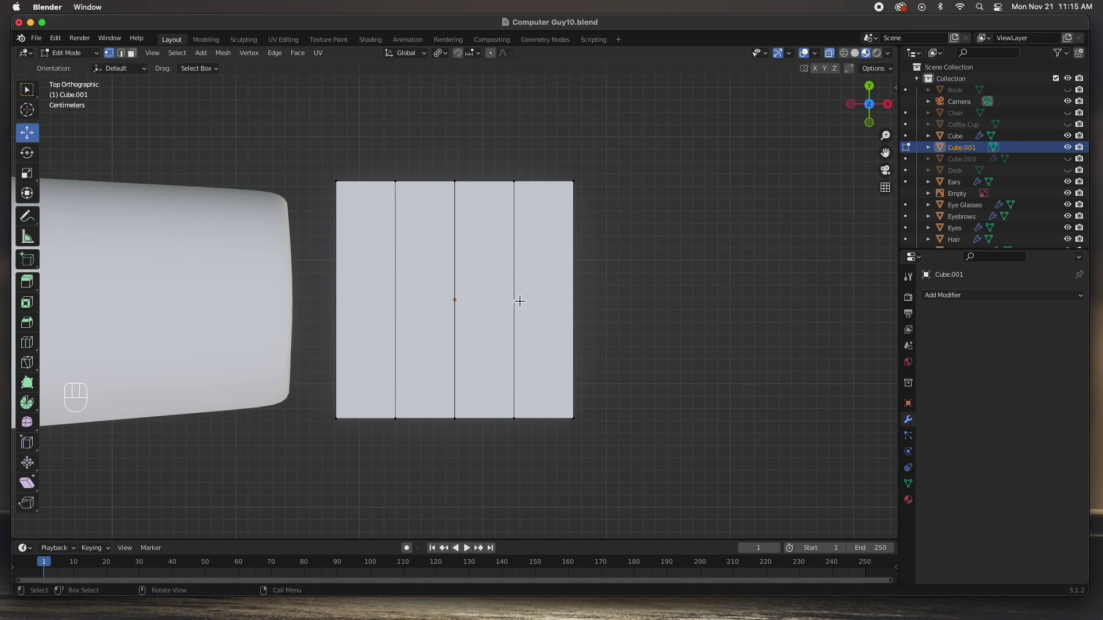
{"action": "key", "text": "super+r"}
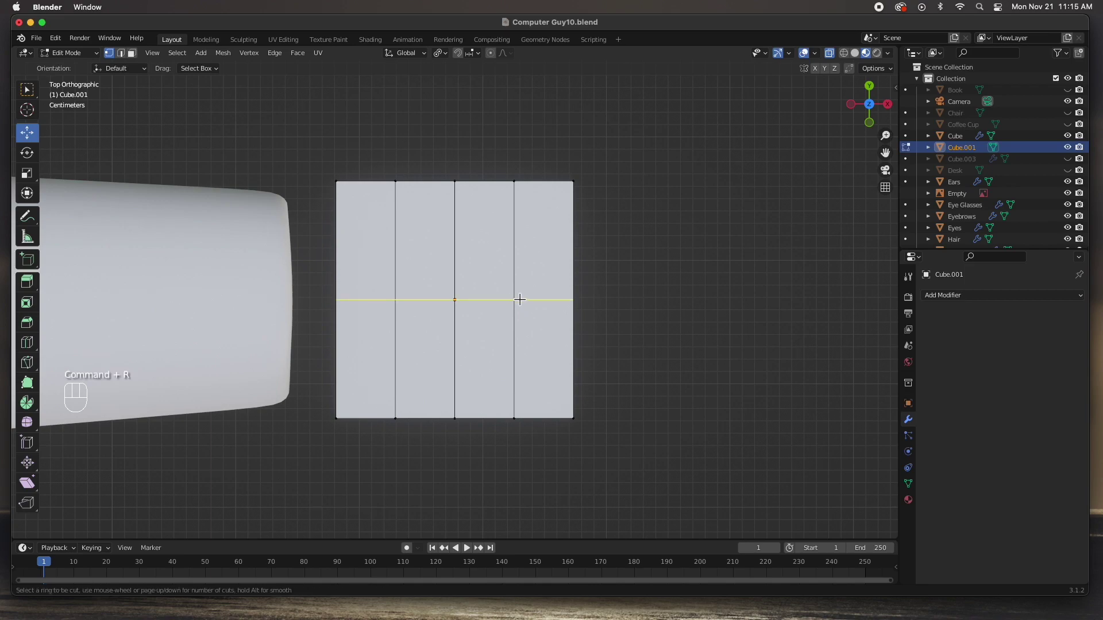
{"action": "scroll", "coordinate": [516, 296], "scroll_direction": "up", "scroll_amount": 2}
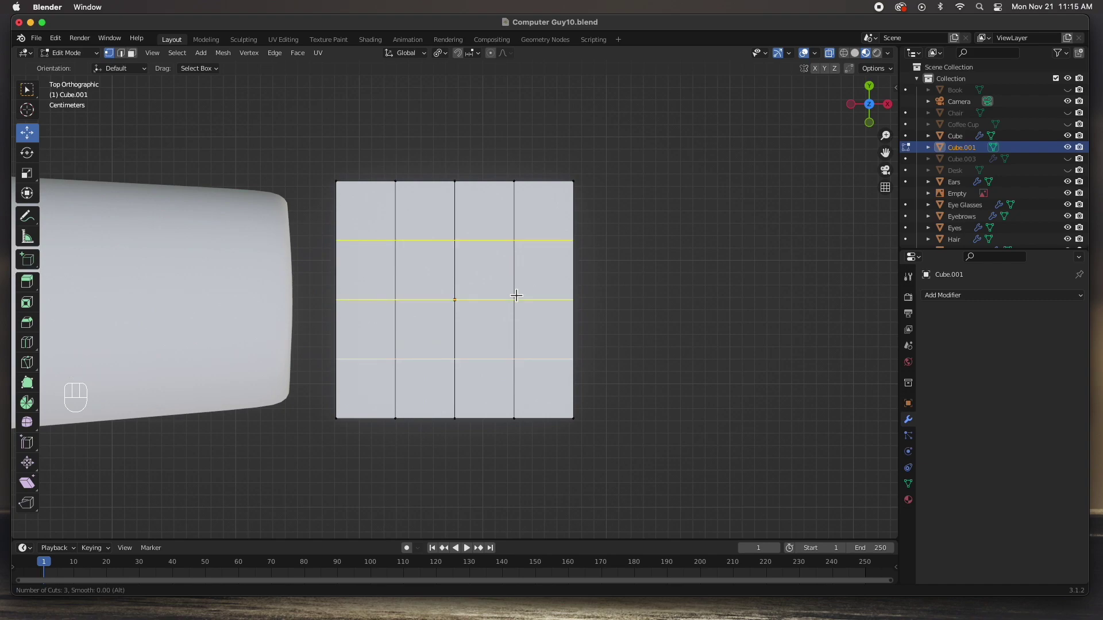
{"action": "left_click", "coordinate": [516, 296]}
{"action": "right_click", "coordinate": [517, 296]}
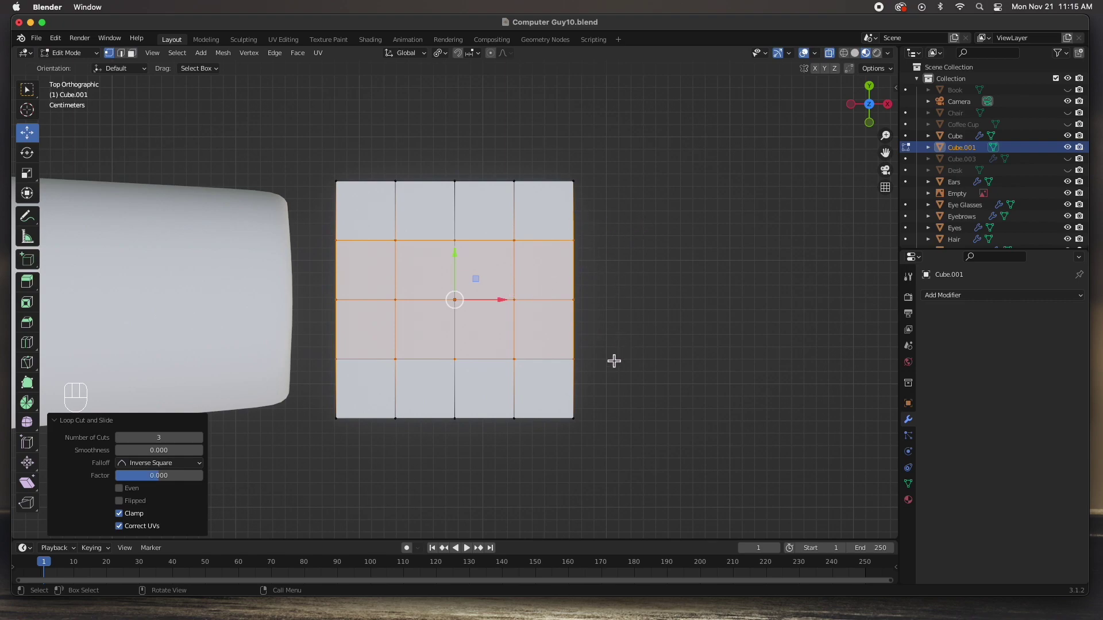
Step: Turn off X-ray and select the four faces at the palm's finger end in face mode
{"action": "middle_click_drag", "start_coordinate": [640, 362], "coordinate": [573, 337]}
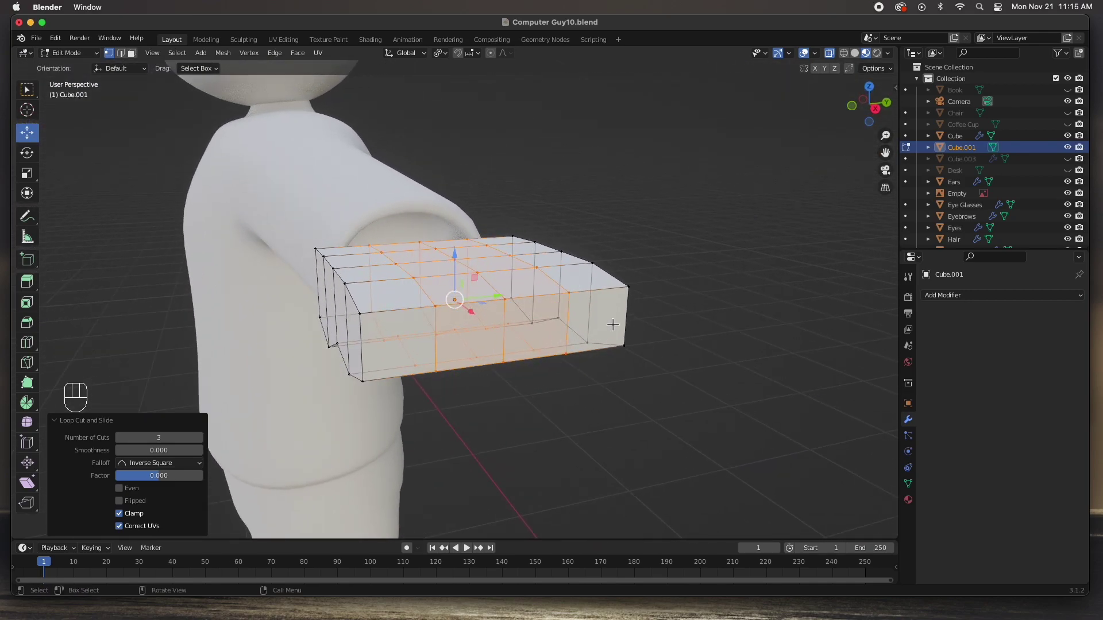
{"action": "left_click", "coordinate": [830, 54]}
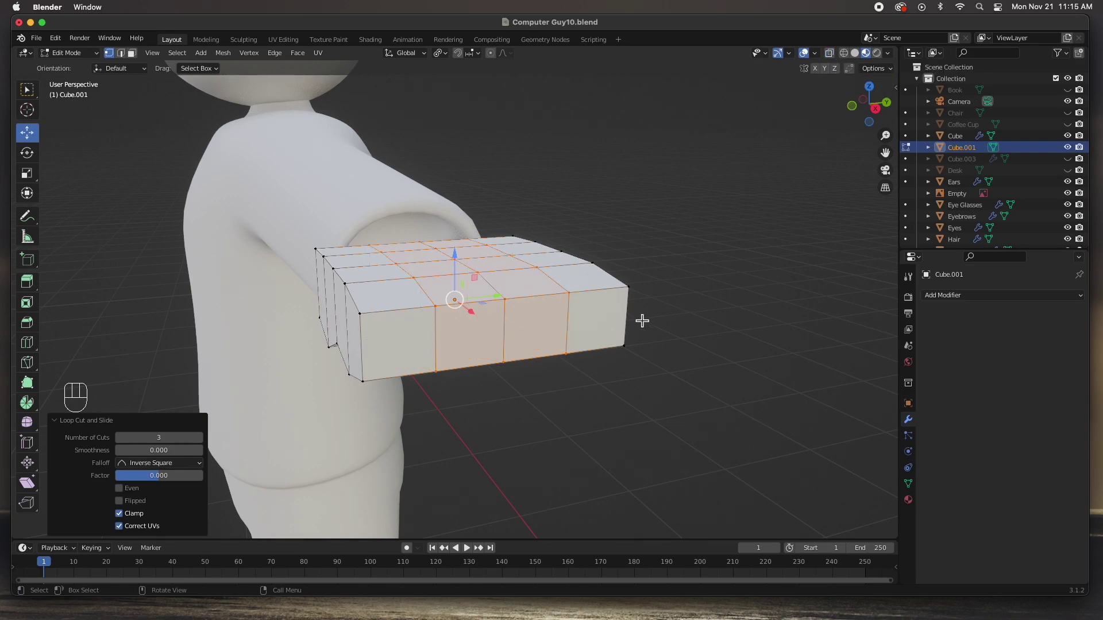
{"action": "key", "text": "3"}
{"action": "left_click", "coordinate": [598, 323]}
{"action": "left_click", "coordinate": [535, 329], "text": "shift"}
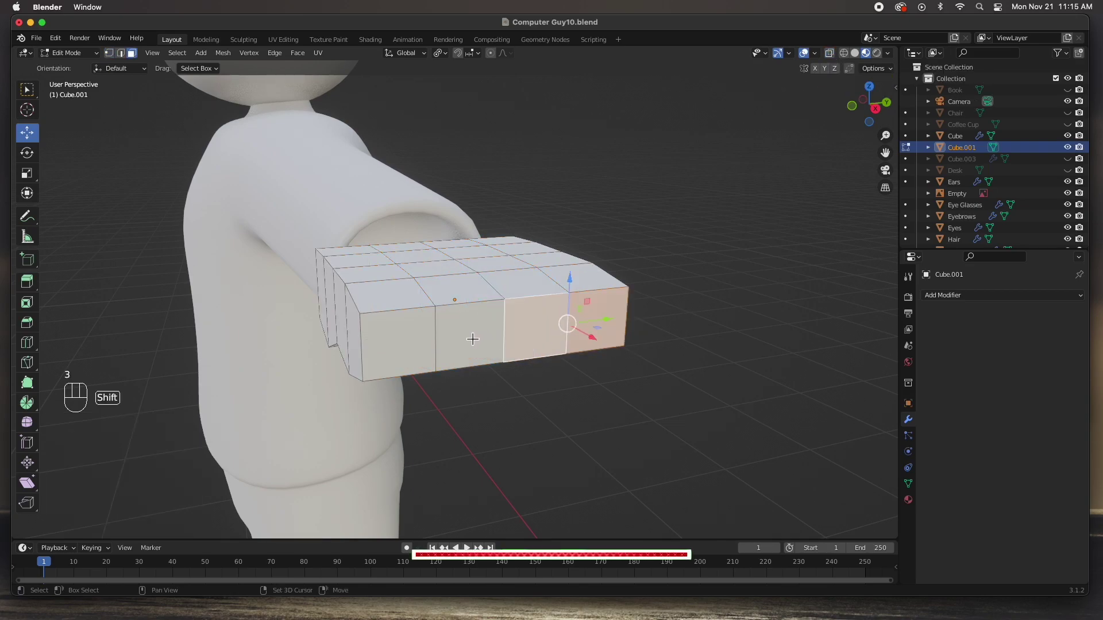
{"action": "left_click", "coordinate": [470, 338], "text": "shift"}
{"action": "left_click", "coordinate": [398, 345], "text": "shift"}
{"action": "middle_click_drag", "start_coordinate": [574, 386], "coordinate": [569, 342]}
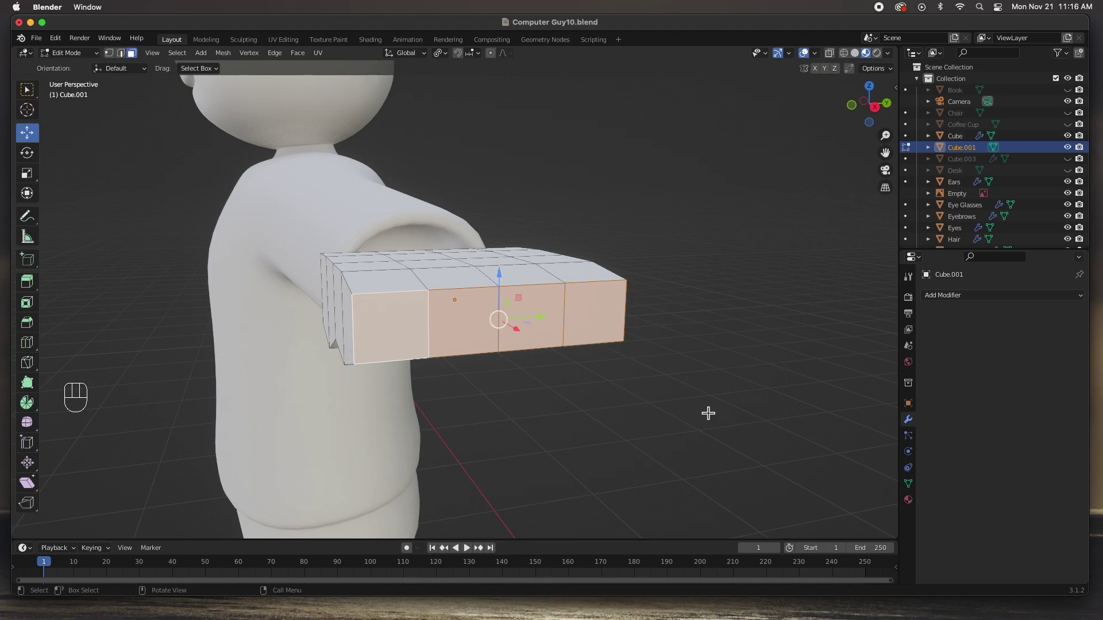
Step: Try insetting the four finger-end faces individually and as one joined region, undoing each inset
{"action": "key", "text": "i"}
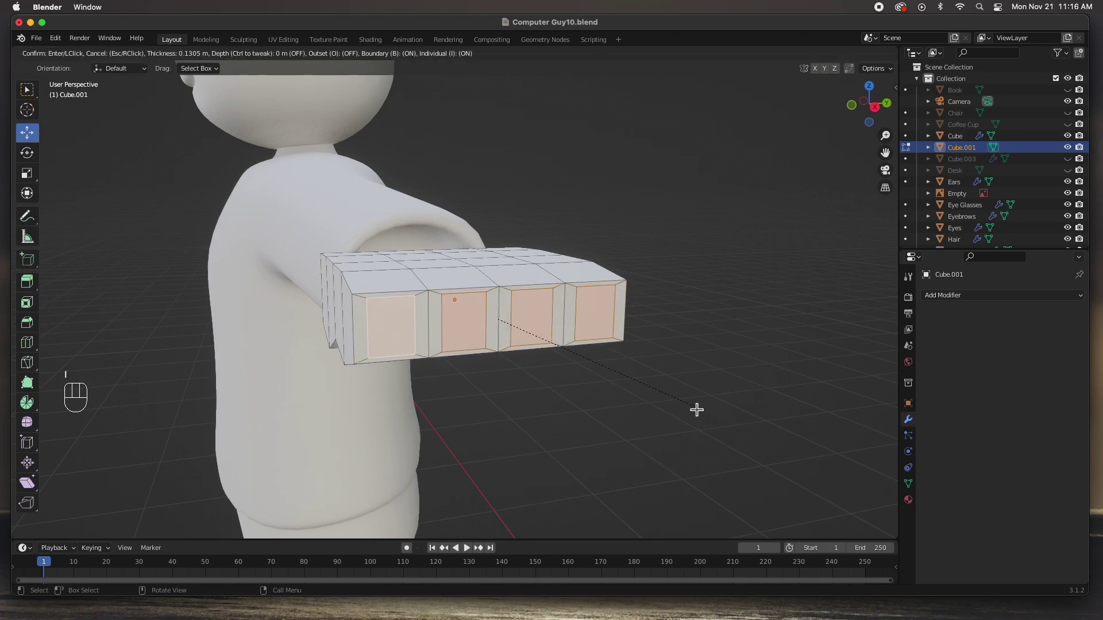
{"action": "left_click", "coordinate": [696, 408]}
{"action": "key", "text": "super+z"}
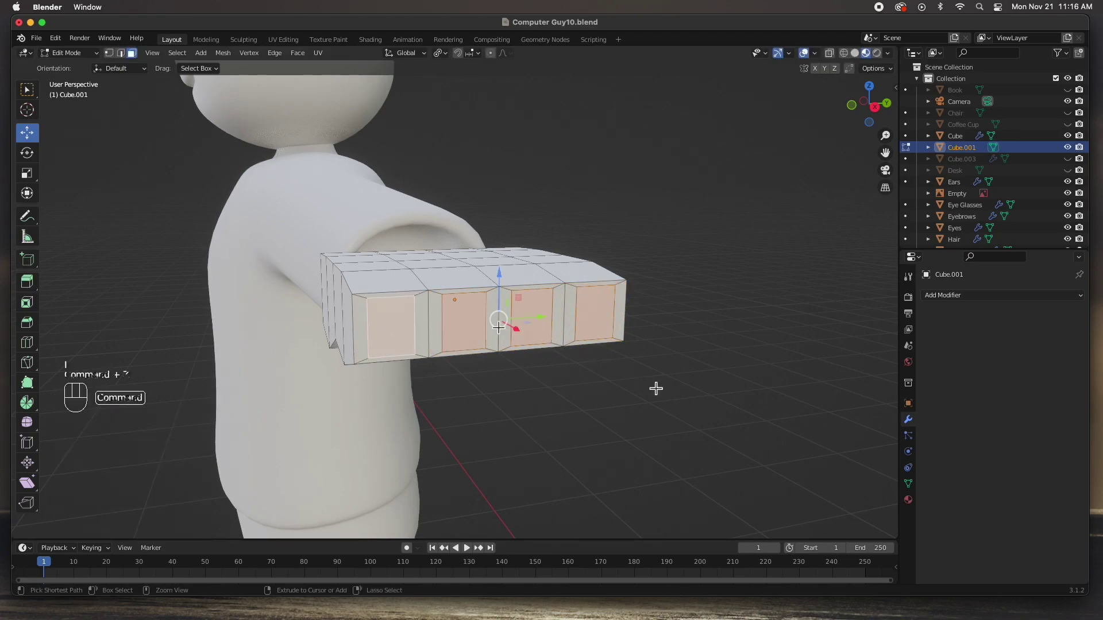
{"action": "key", "text": "super+z"}
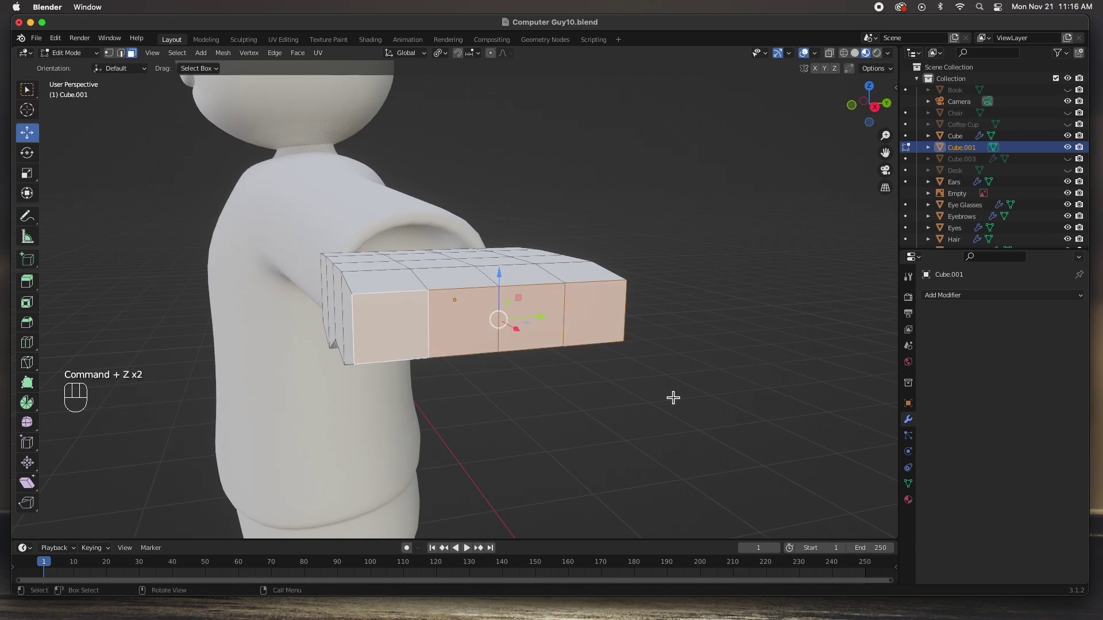
{"action": "key", "text": "i"}
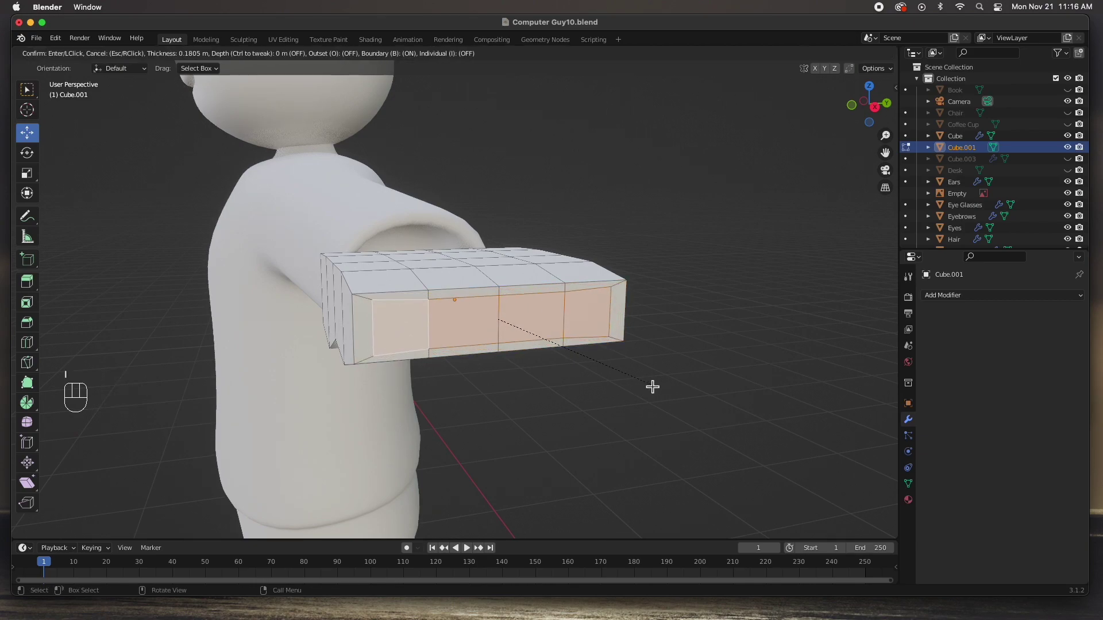
{"action": "left_click", "coordinate": [640, 386]}
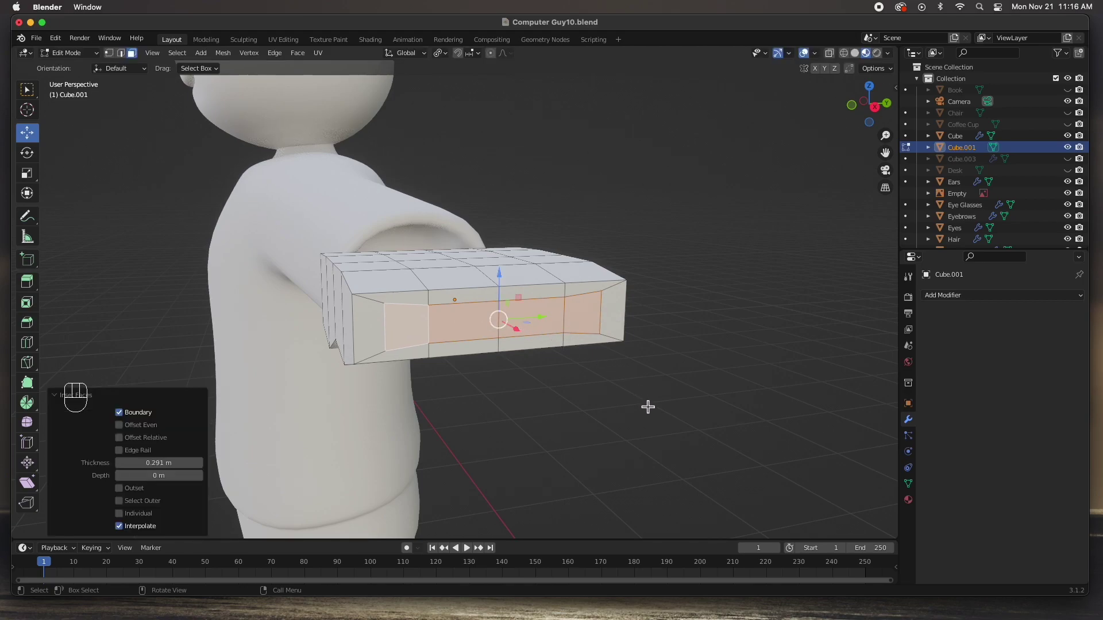
{"action": "key", "text": "super+z"}
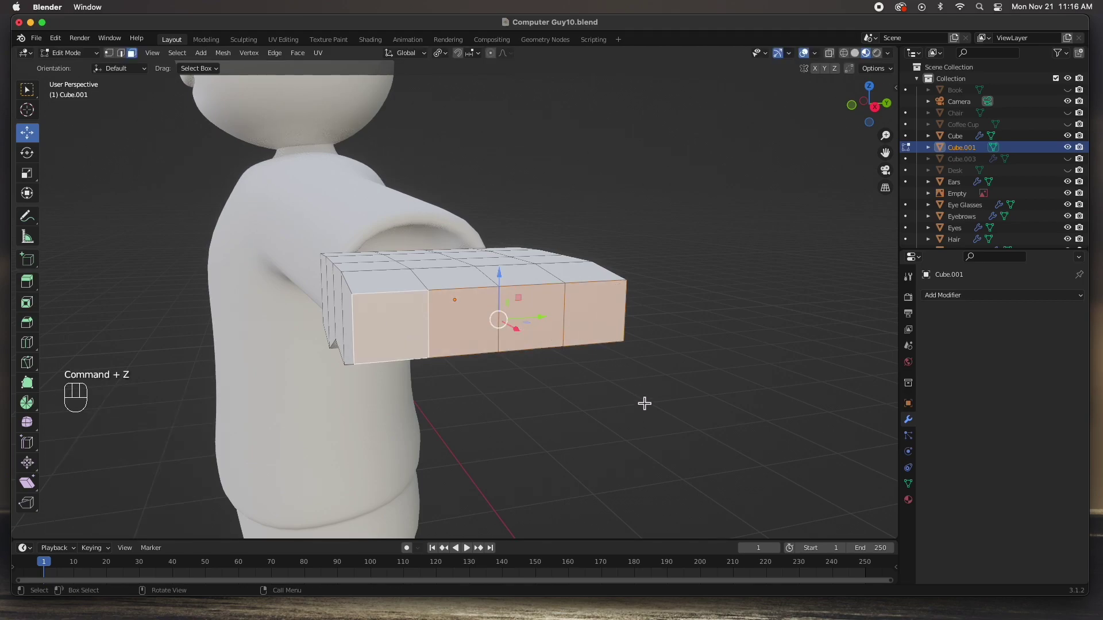
Step: Inset the four finger-end faces individually by about 0.12 m and move them outward about 0.006 m along X
{"action": "key", "text": "i"}
{"action": "key", "text": "i"}
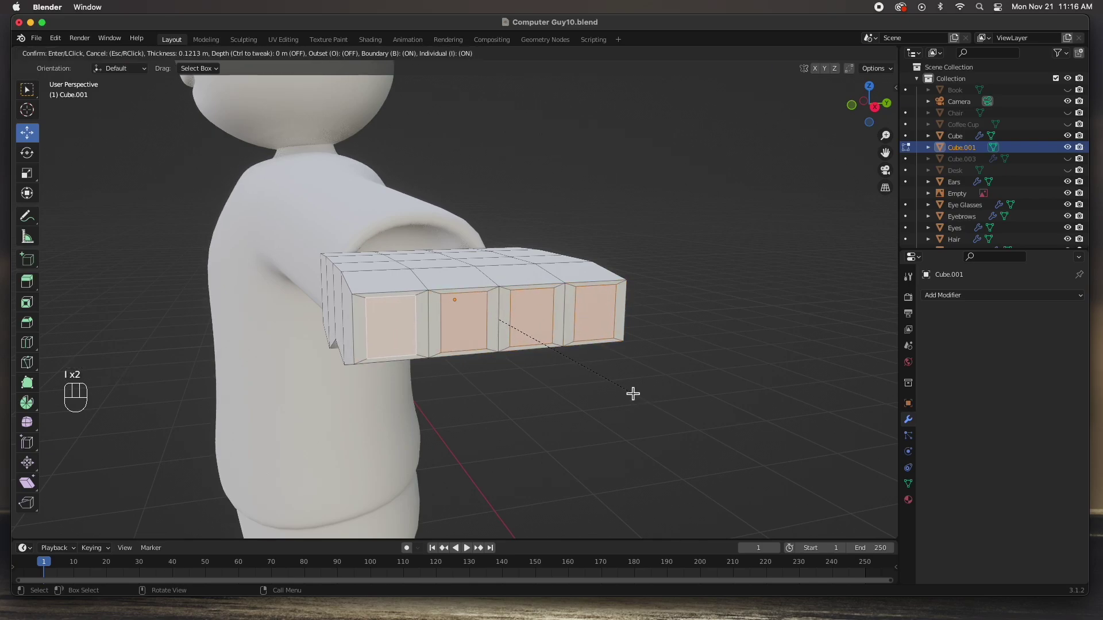
{"action": "left_click", "coordinate": [633, 394]}
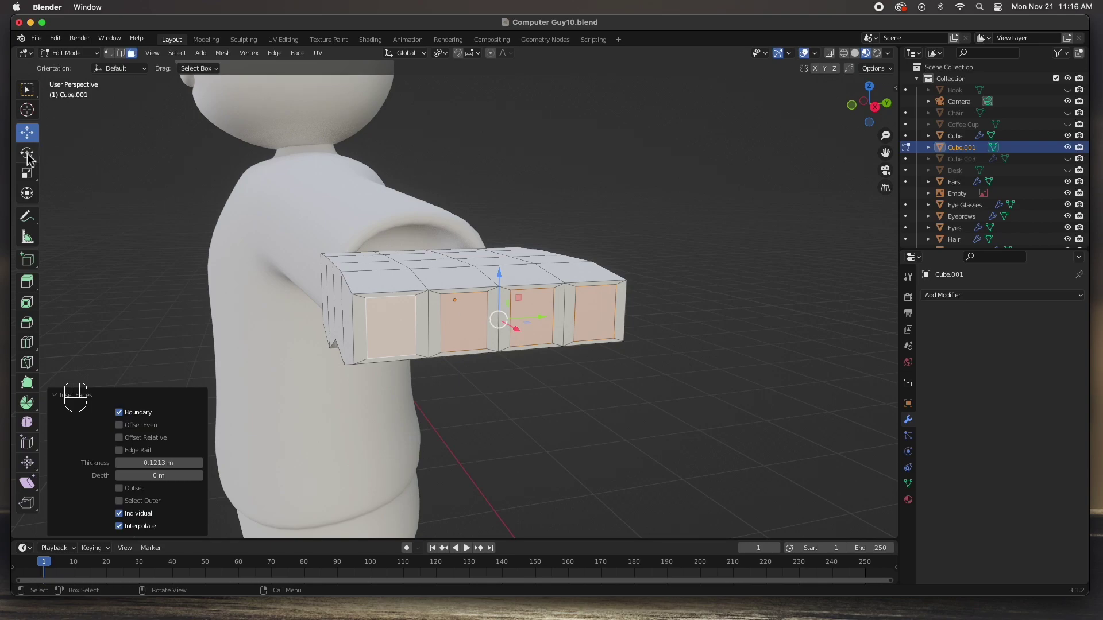
{"action": "middle_click_drag", "start_coordinate": [427, 365], "coordinate": [618, 342]}
{"action": "left_click_drag", "start_coordinate": [624, 321], "coordinate": [635, 320]}
{"action": "middle_click_drag", "start_coordinate": [629, 400], "coordinate": [613, 370]}
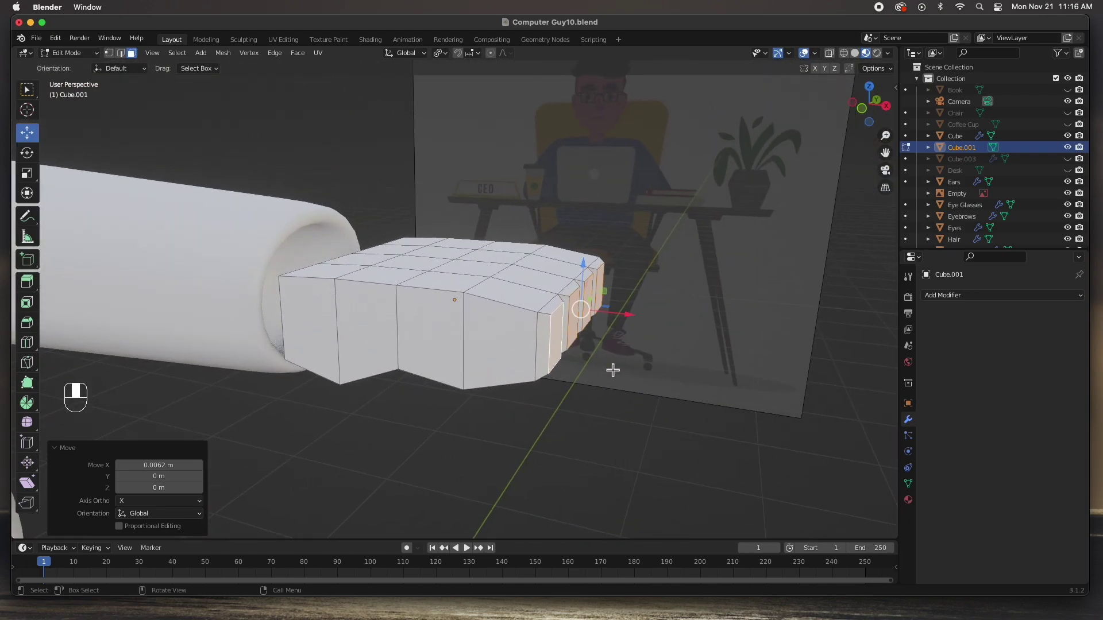
Step: Extrude the four inset faces about 0.166 m straight out from the palm to form the fingers
{"action": "key", "text": "KP_7"}
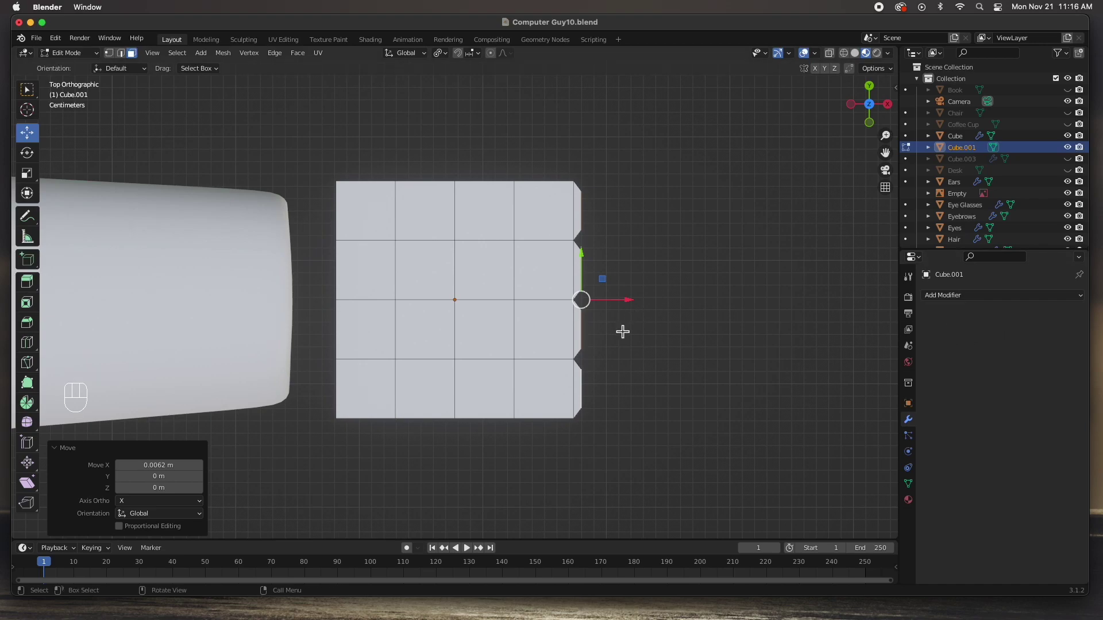
{"action": "scroll", "coordinate": [612, 316], "scroll_direction": "down", "scroll_amount": 1}
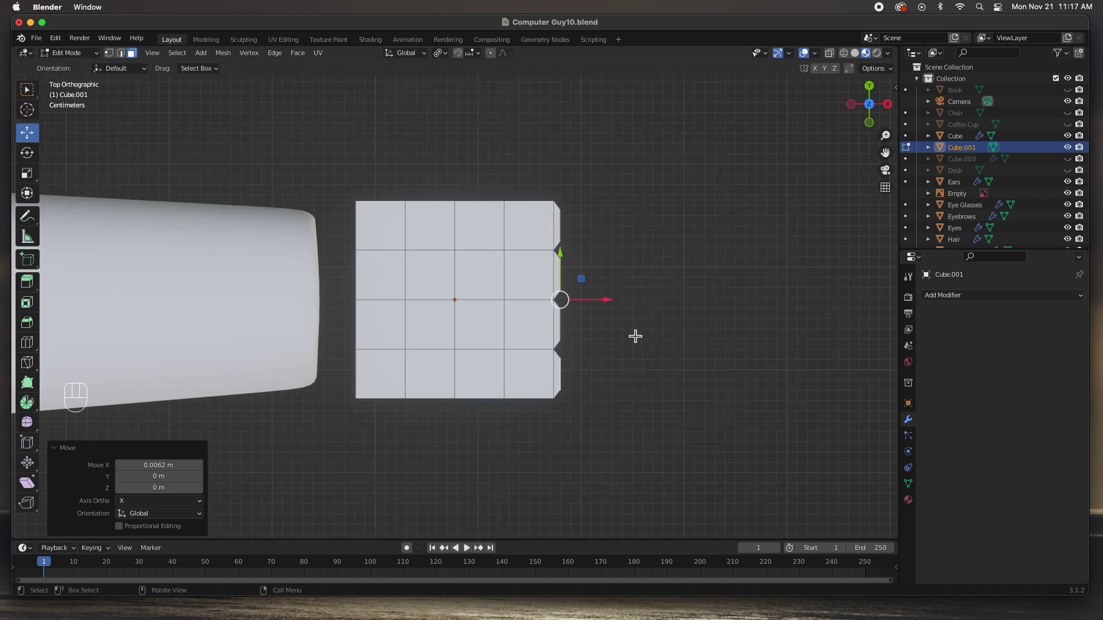
{"action": "key", "text": "e"}
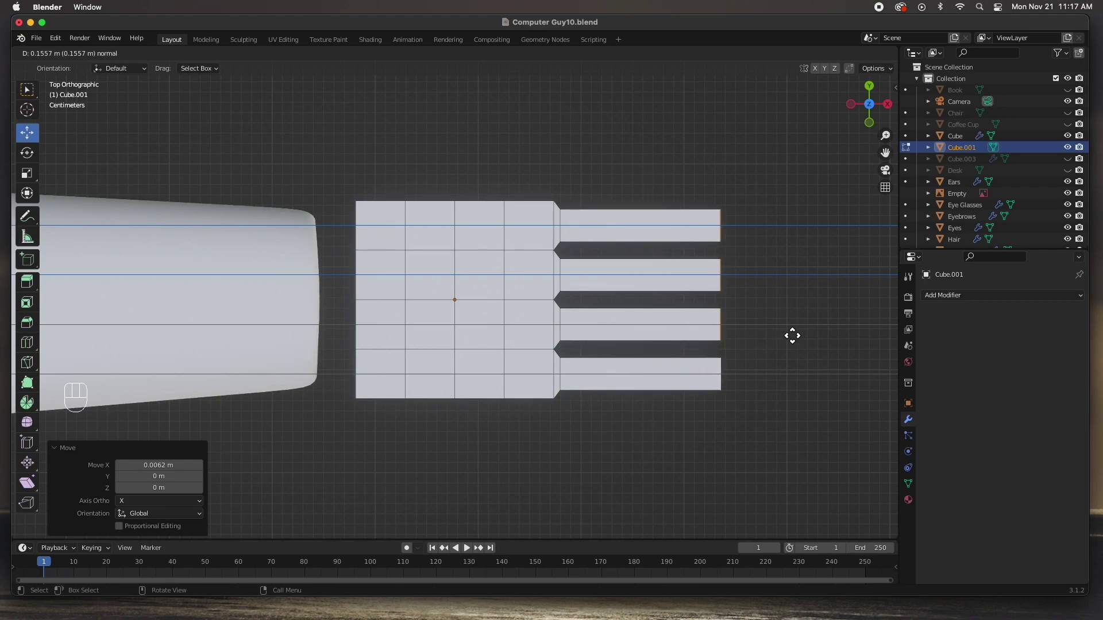
{"action": "left_click", "coordinate": [809, 341]}
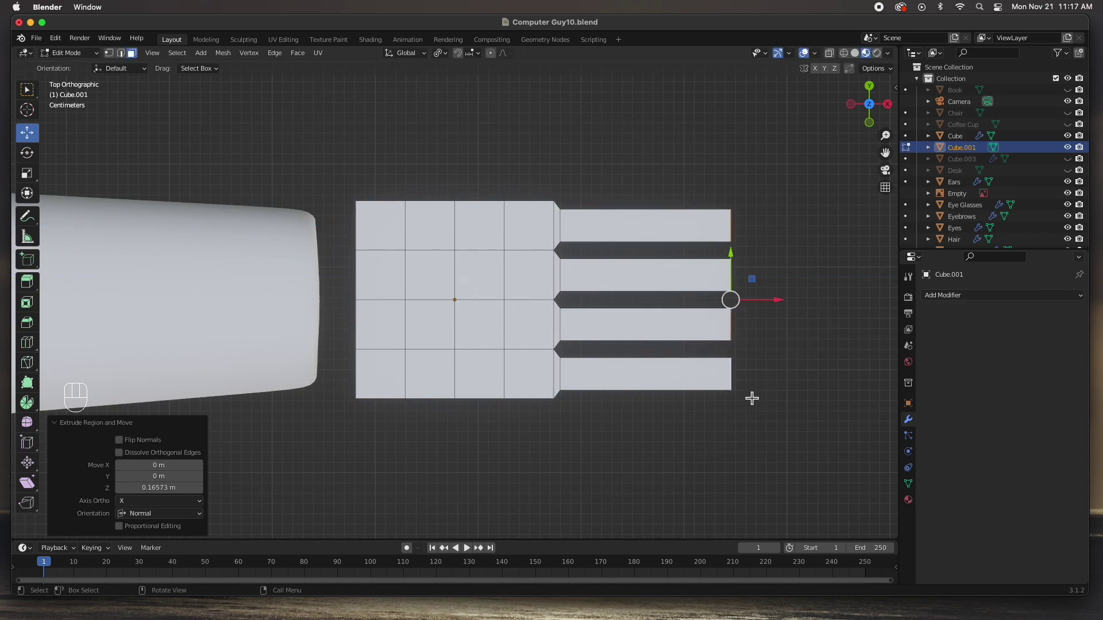
{"action": "scroll", "coordinate": [692, 383], "scroll_direction": "up", "scroll_amount": 3}
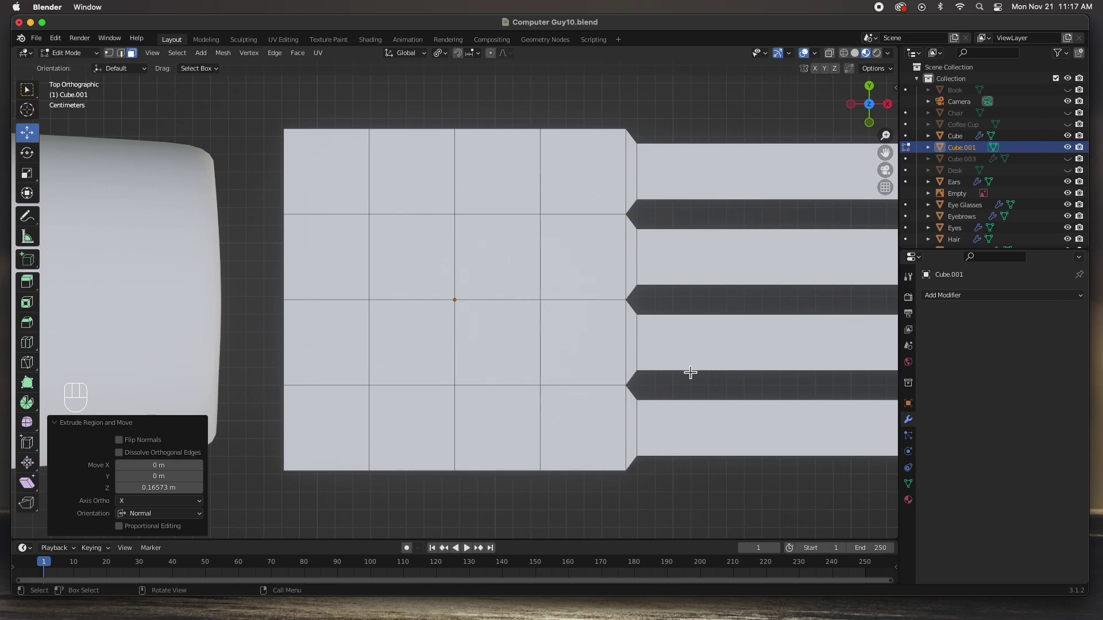
{"action": "scroll", "coordinate": [693, 367], "scroll_direction": "down", "scroll_amount": 3}
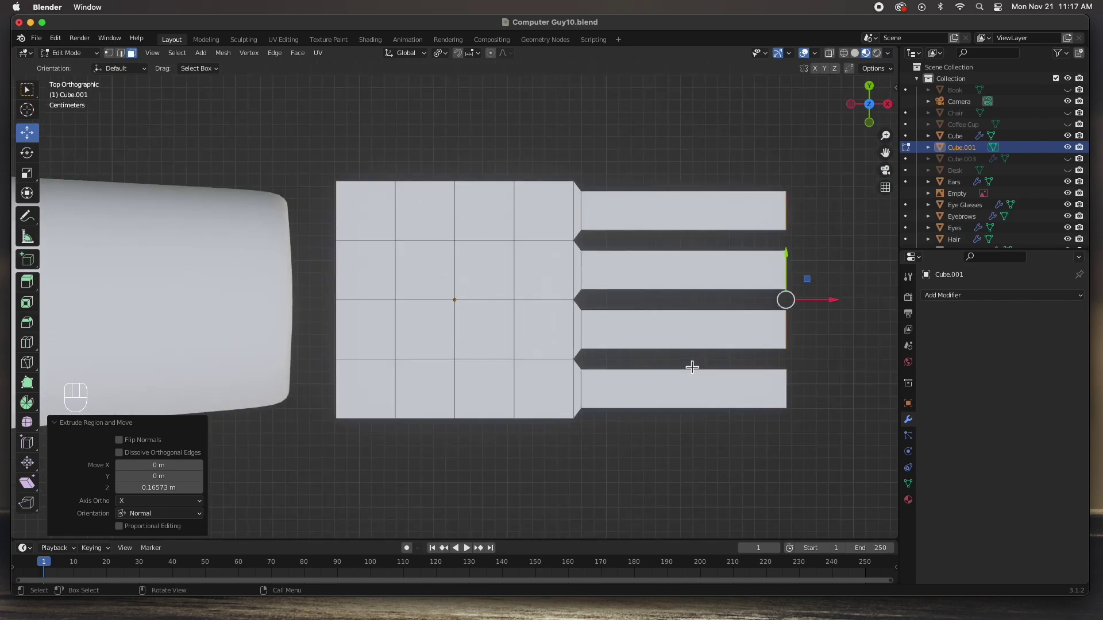
Step: Scale the four fingertip faces up to about 1.117
{"action": "middle_click_drag", "start_coordinate": [788, 387], "coordinate": [696, 293]}
{"action": "scroll", "coordinate": [697, 293], "scroll_direction": "down", "scroll_amount": 2}
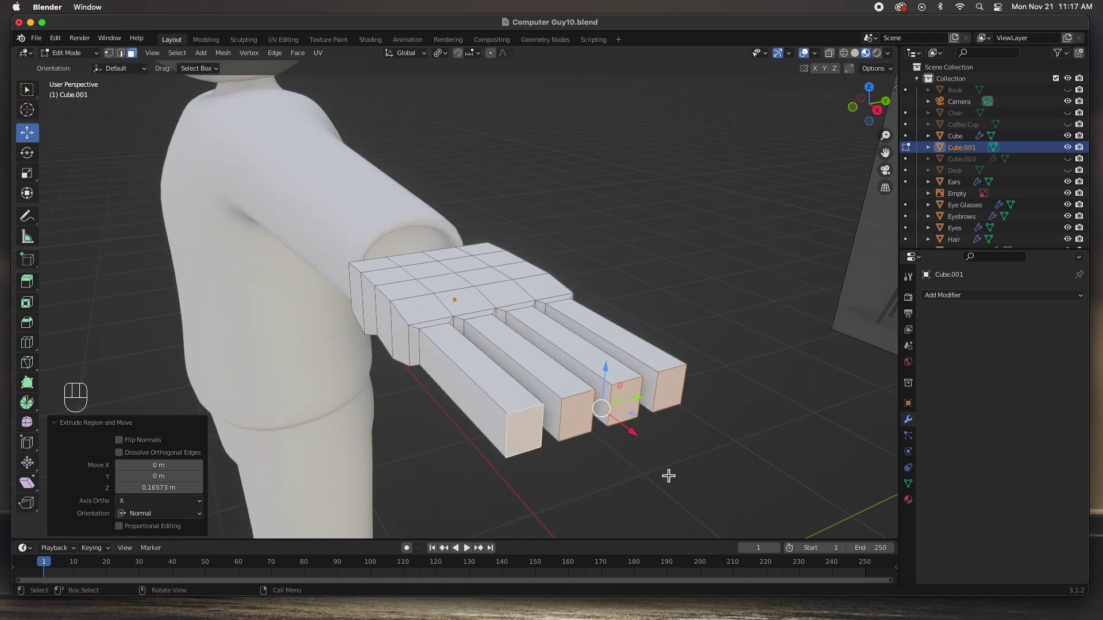
{"action": "key", "text": "s"}
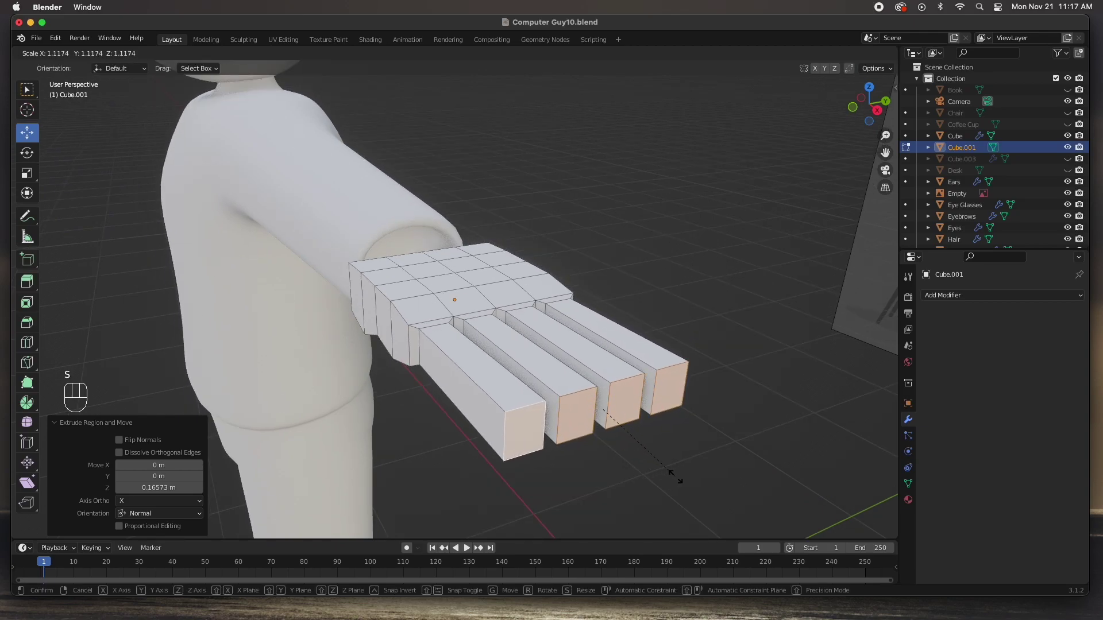
{"action": "left_click", "coordinate": [676, 476]}
Step: Widen the base of the finger on the +Y side by moving its two sides' base vertices outward along Y, with X-ray on
{"action": "key", "text": "KP_7"}
{"action": "scroll", "coordinate": [437, 296], "scroll_direction": "up", "scroll_amount": 3}
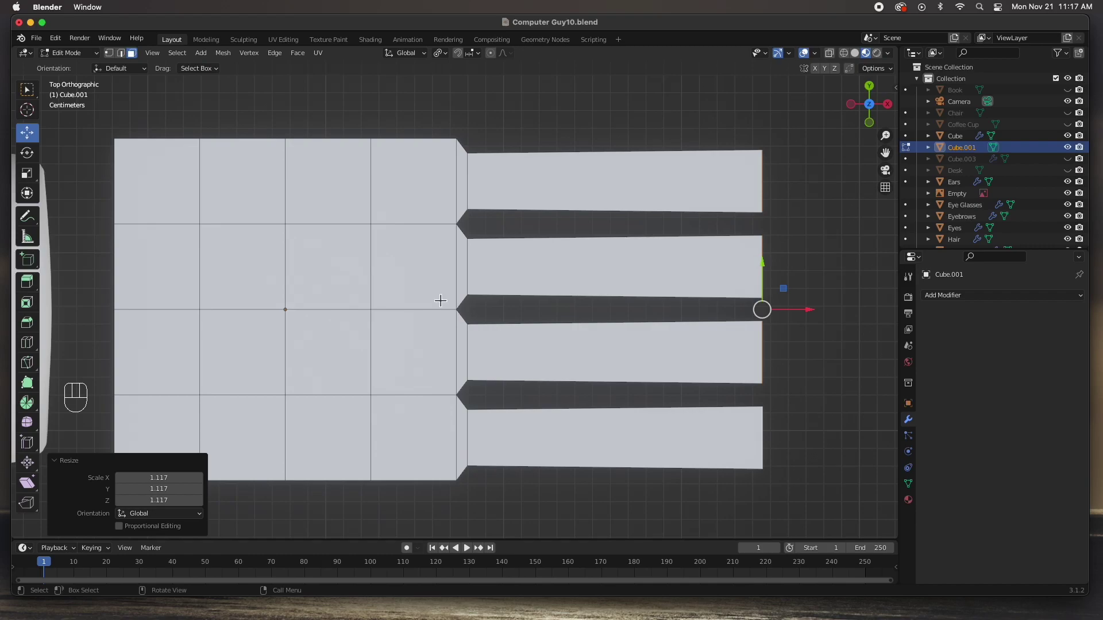
{"action": "left_click", "coordinate": [829, 53]}
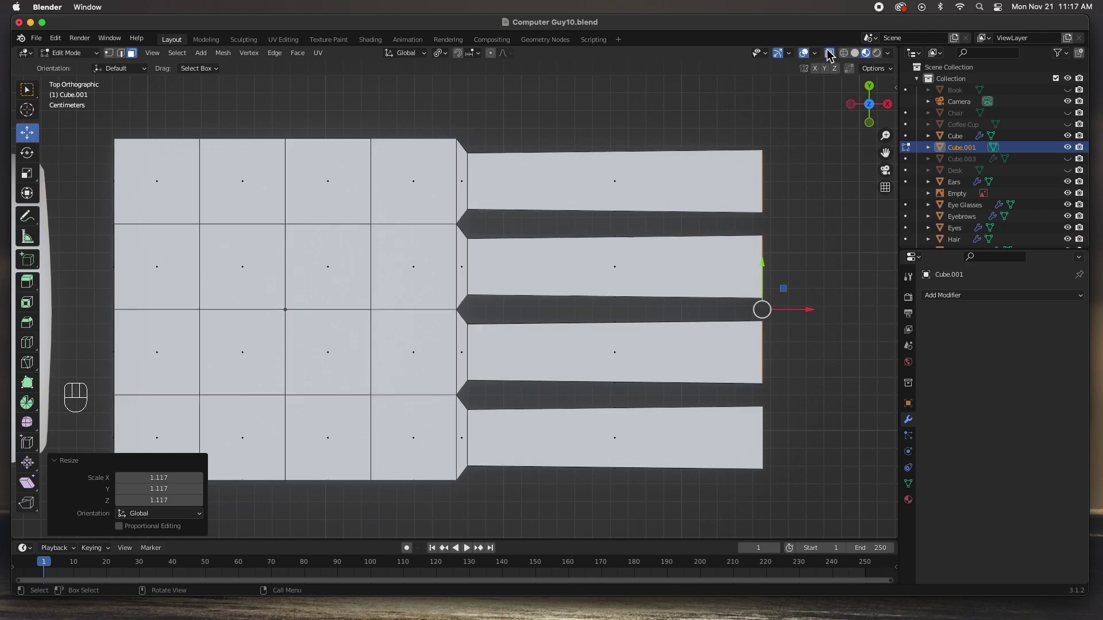
{"action": "key", "text": "1"}
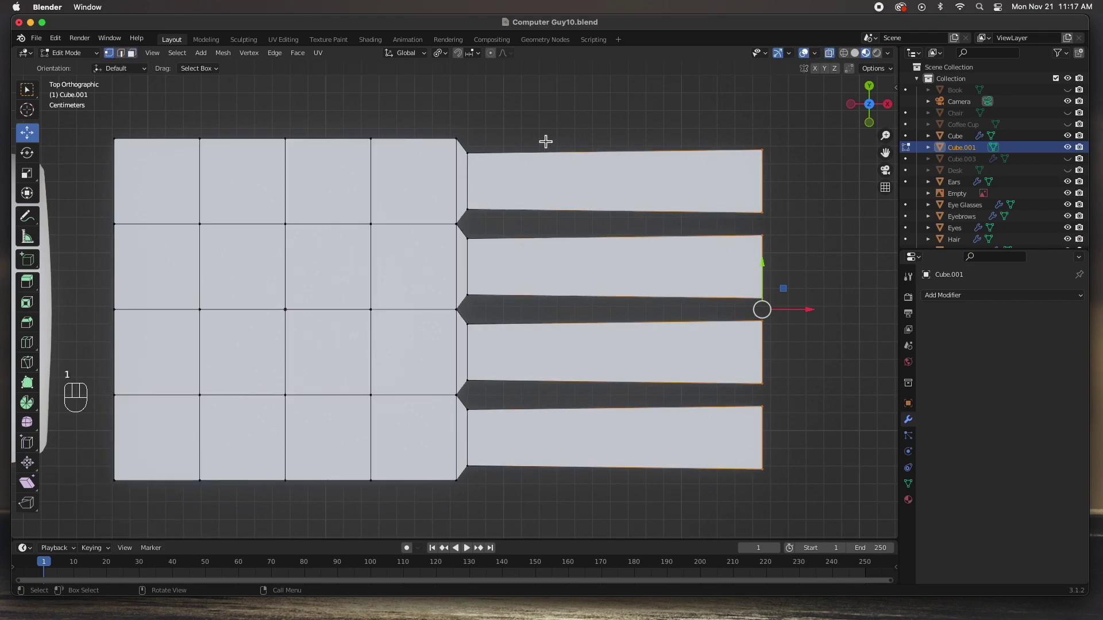
{"action": "mouse_move", "coordinate": [493, 136]}
{"action": "left_mouse_down"}
{"action": "mouse_move", "coordinate": [461, 167]}
{"action": "mouse_move", "coordinate": [475, 134]}
{"action": "left_mouse_up"}
{"action": "left_click", "coordinate": [467, 209]}
{"action": "left_click_drag", "start_coordinate": [470, 174], "coordinate": [470, 185]}
Step: Widen the two middle fingers' bases along Y and move the last finger's inner base vertices about 0.006 m toward its neighbour
{"action": "left_click_drag", "start_coordinate": [464, 235], "coordinate": [470, 296]}
{"action": "left_click", "coordinate": [464, 299]}
{"action": "left_click", "coordinate": [467, 323]}
{"action": "left_click", "coordinate": [467, 385]}
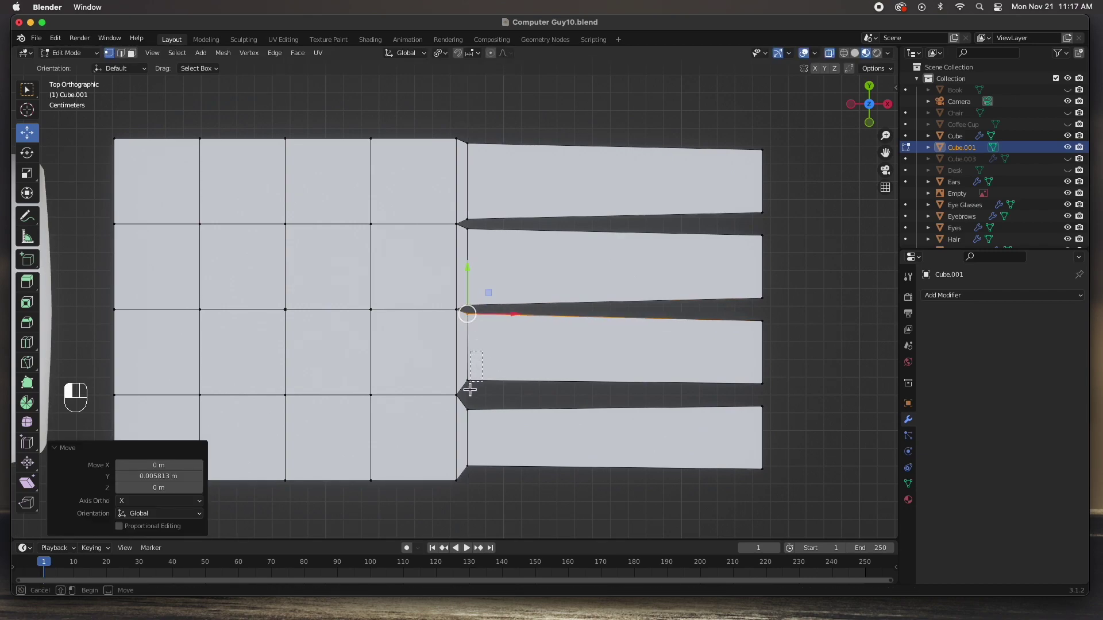
{"action": "left_click_drag", "start_coordinate": [470, 352], "coordinate": [472, 384]}
{"action": "left_click", "coordinate": [468, 402]}
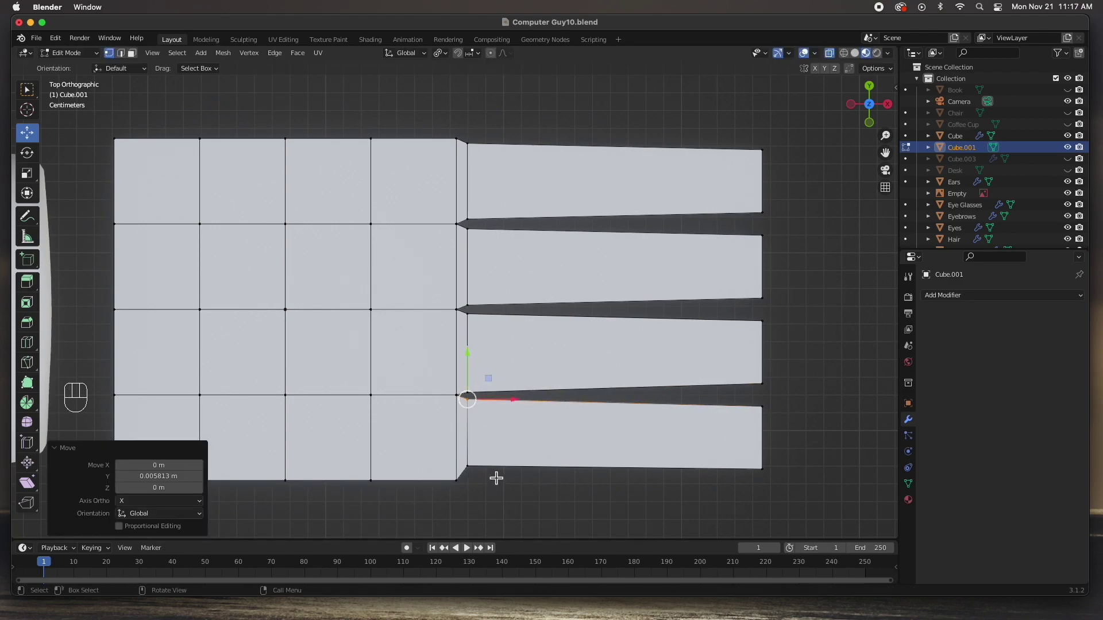
Step: Move the outer base vertices of the -Y finger outward, and those of the +Y finger outward another 0.0013 m or so
{"action": "left_click", "coordinate": [467, 466]}
{"action": "left_click_drag", "start_coordinate": [472, 424], "coordinate": [473, 441]}
{"action": "left_click", "coordinate": [467, 144]}
{"action": "left_click_drag", "start_coordinate": [471, 131], "coordinate": [470, 128]}
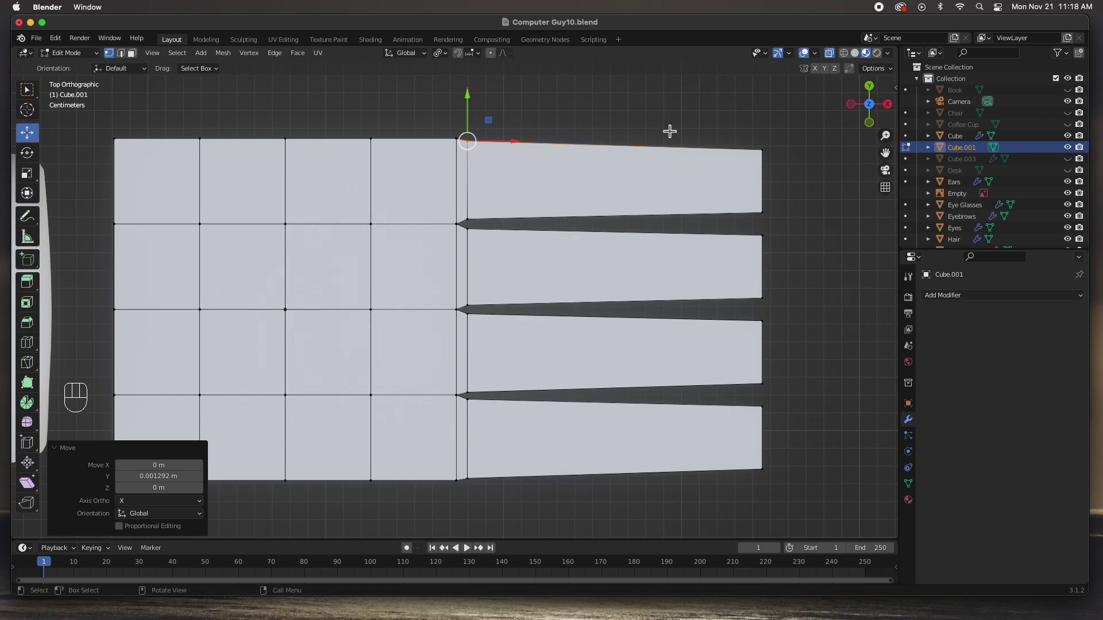
Step: Add one loop cut around the +Y finger and slide it toward the palm by a factor of about 0.356
{"action": "key", "text": "ctrl+r"}
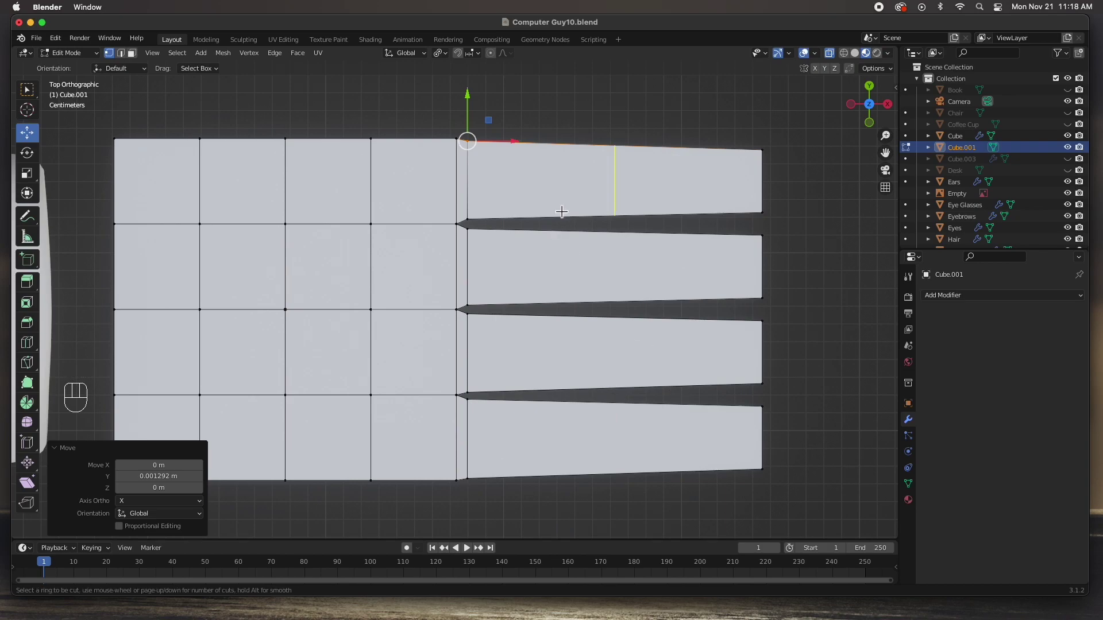
{"action": "key", "text": "super+r"}
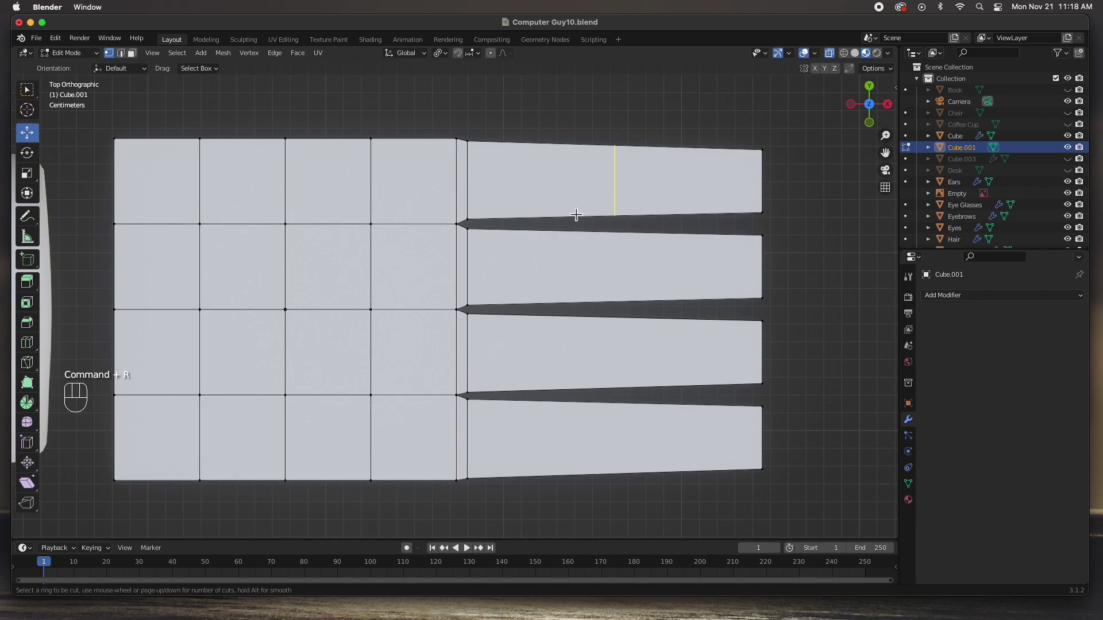
{"action": "left_click", "coordinate": [576, 215]}
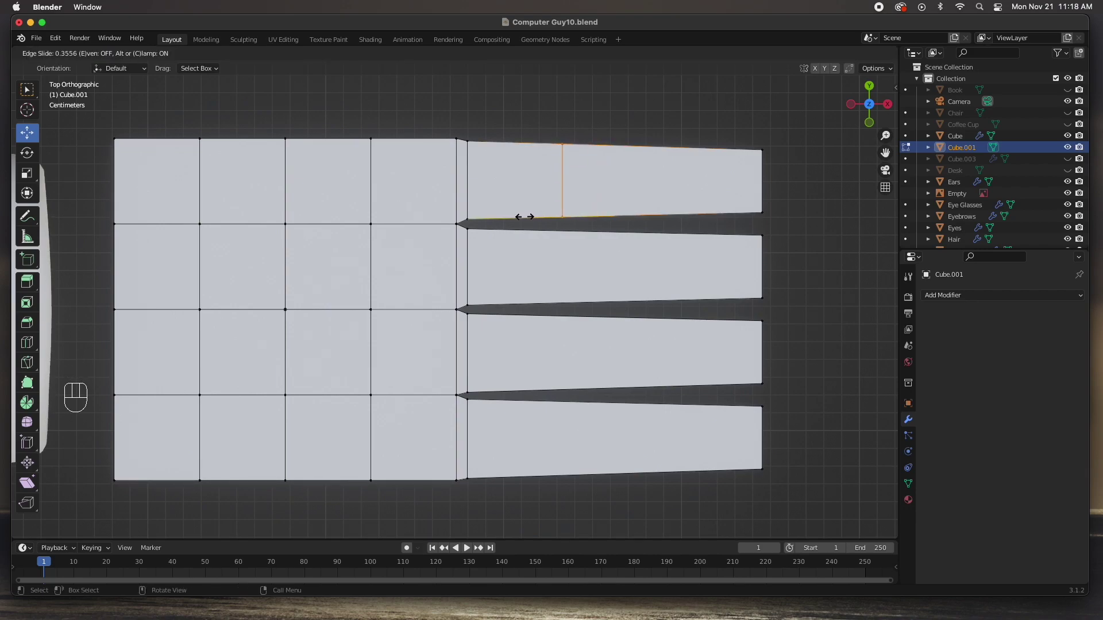
{"action": "left_click", "coordinate": [524, 216]}
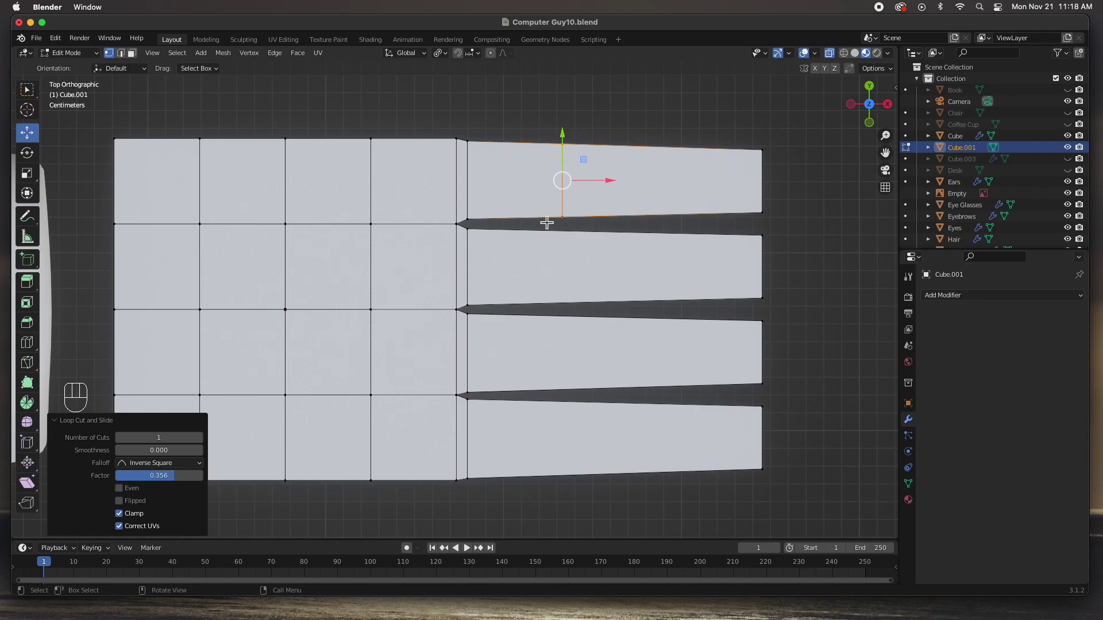
Step: Undo the last loop cut and recut the +Y finger with one loop, slid toward the palm by a factor of about 0.324
{"action": "key", "text": "super+z"}
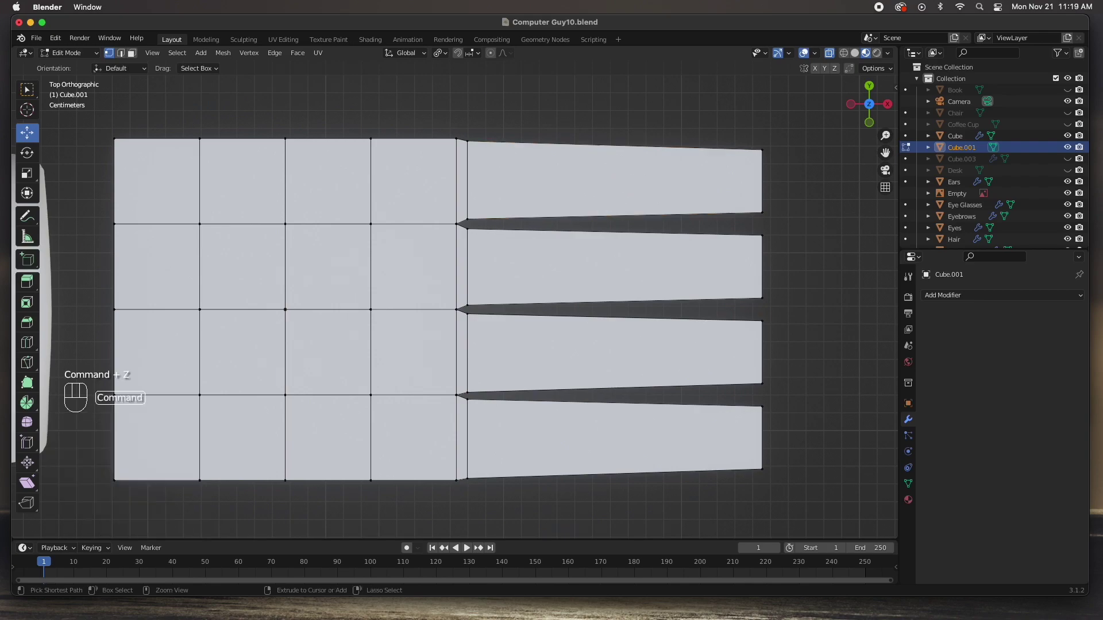
{"action": "key", "text": "super+r"}
{"action": "scroll", "coordinate": [617, 212], "scroll_direction": "up", "scroll_amount": 2}
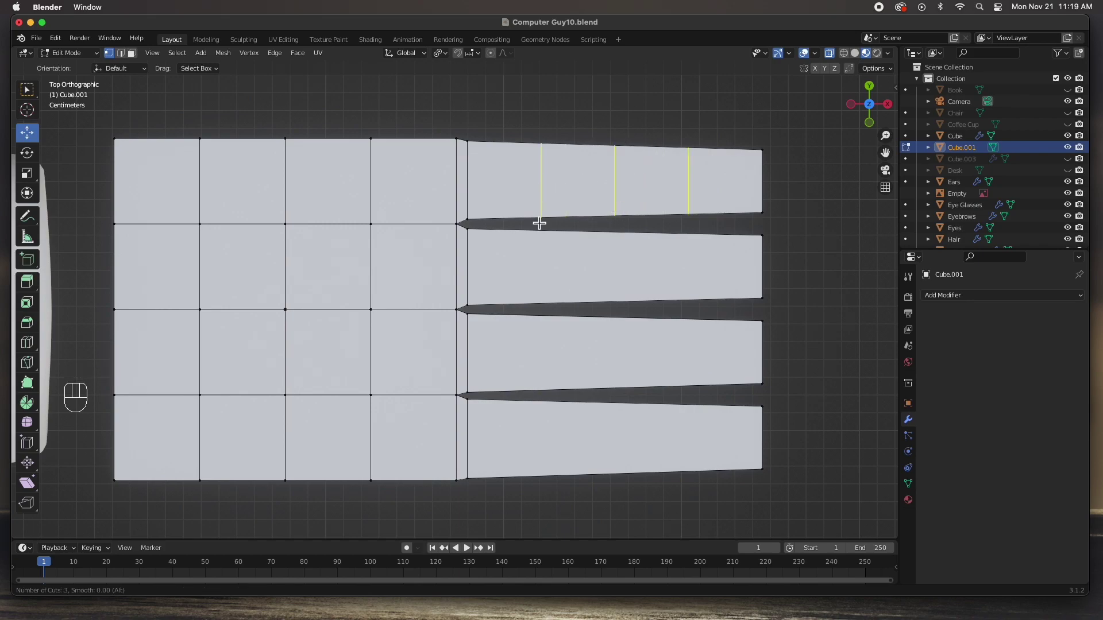
{"action": "scroll", "coordinate": [566, 205], "scroll_direction": "down", "scroll_amount": 2}
{"action": "left_click", "coordinate": [585, 206]}
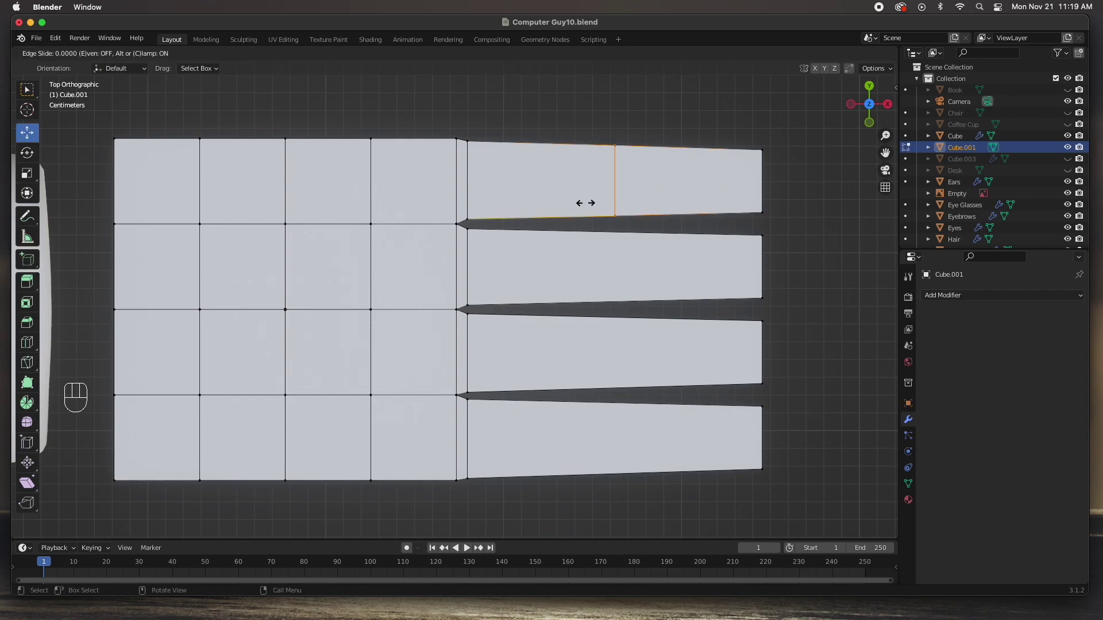
{"action": "left_click", "coordinate": [545, 208]}
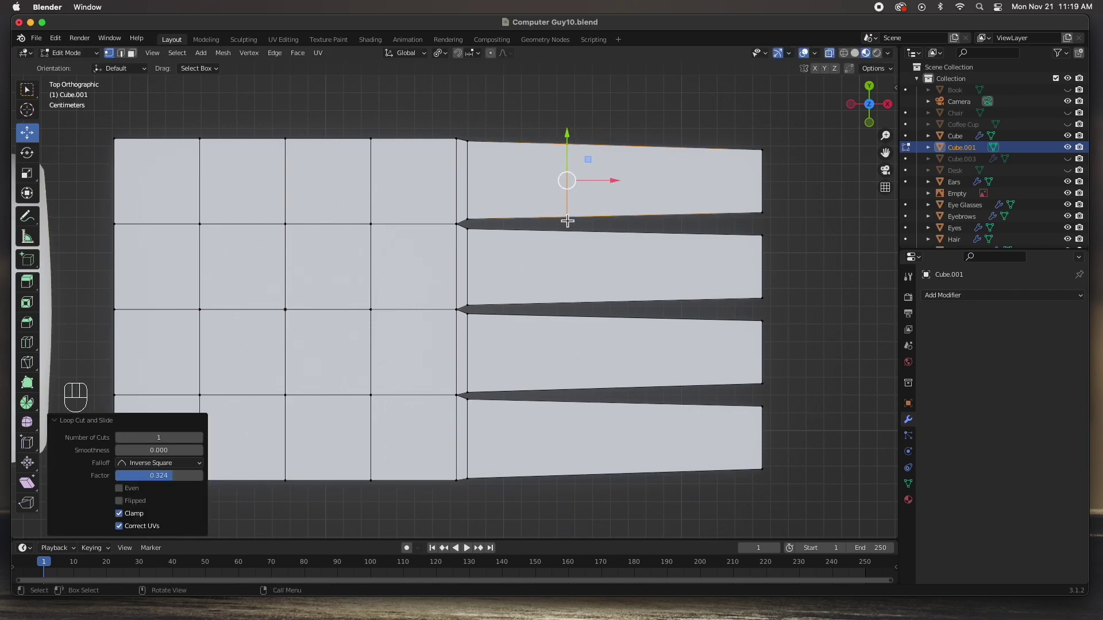
Step: Bevel the +Y finger's new loop into a knuckle band about 0.144 m in width with 2 segments
{"action": "key", "text": "super"}
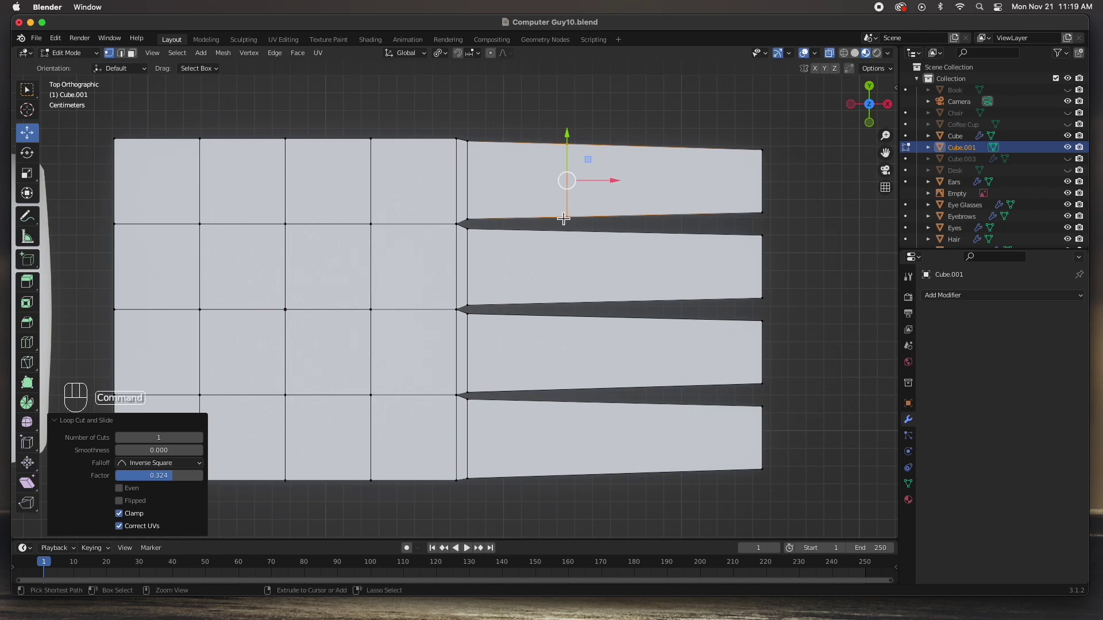
{"action": "key", "text": "super+b"}
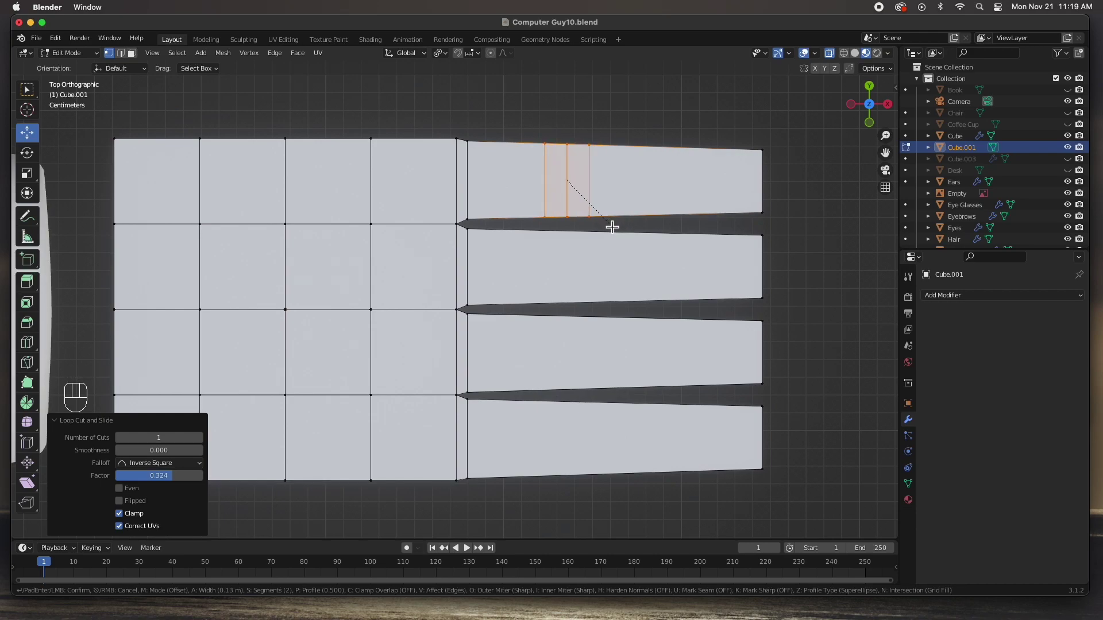
{"action": "scroll", "coordinate": [608, 223], "scroll_direction": "up", "scroll_amount": 17}
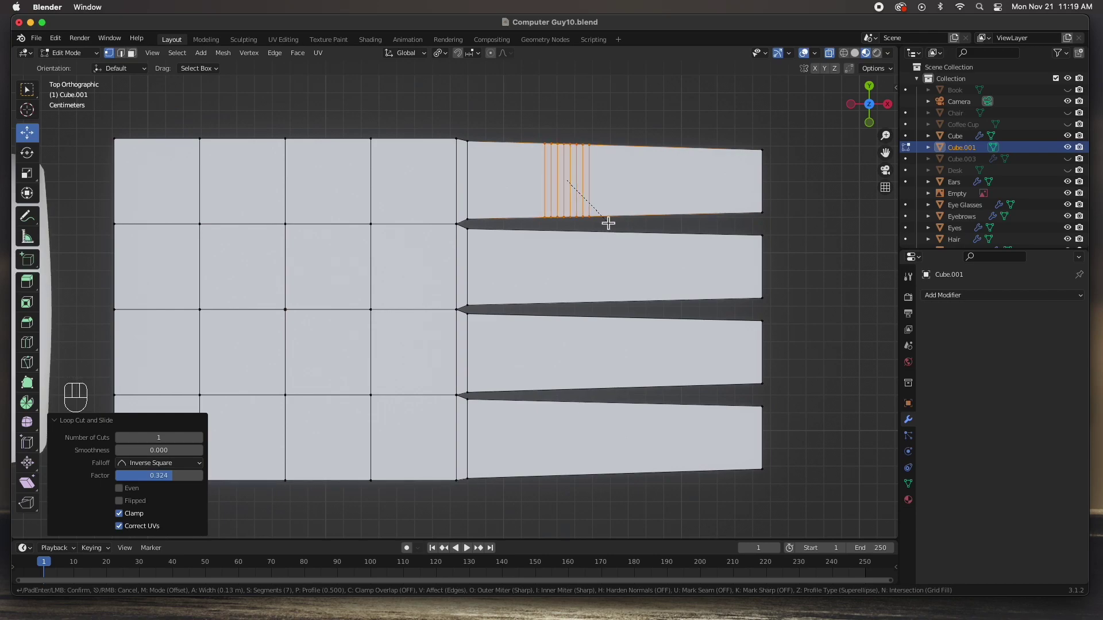
{"action": "scroll", "coordinate": [608, 223], "scroll_direction": "down", "scroll_amount": 18}
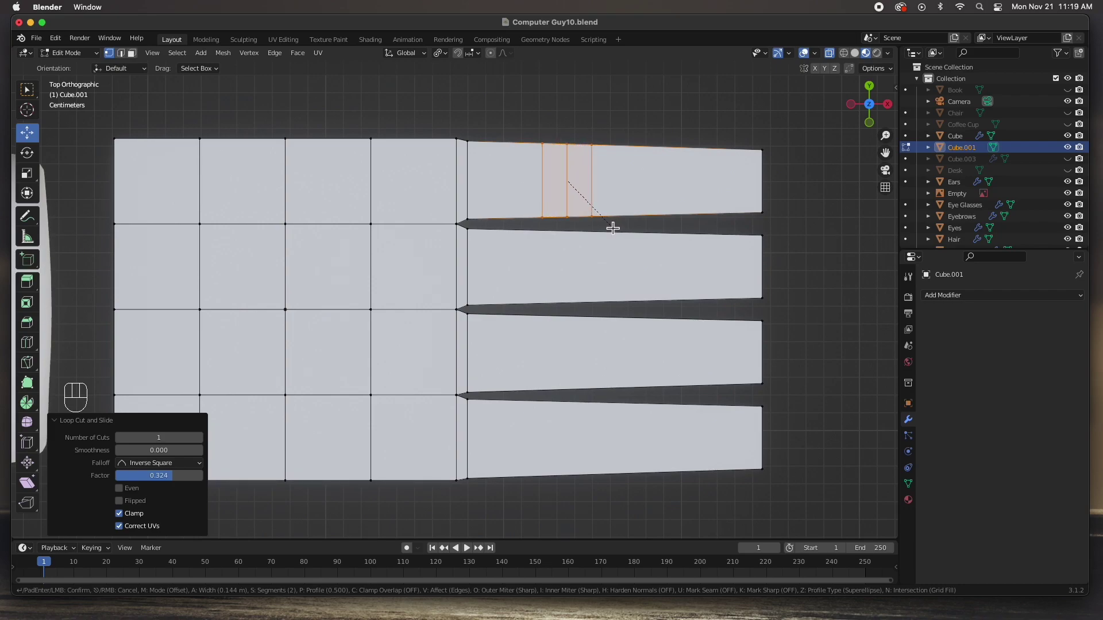
{"action": "left_click", "coordinate": [609, 224]}
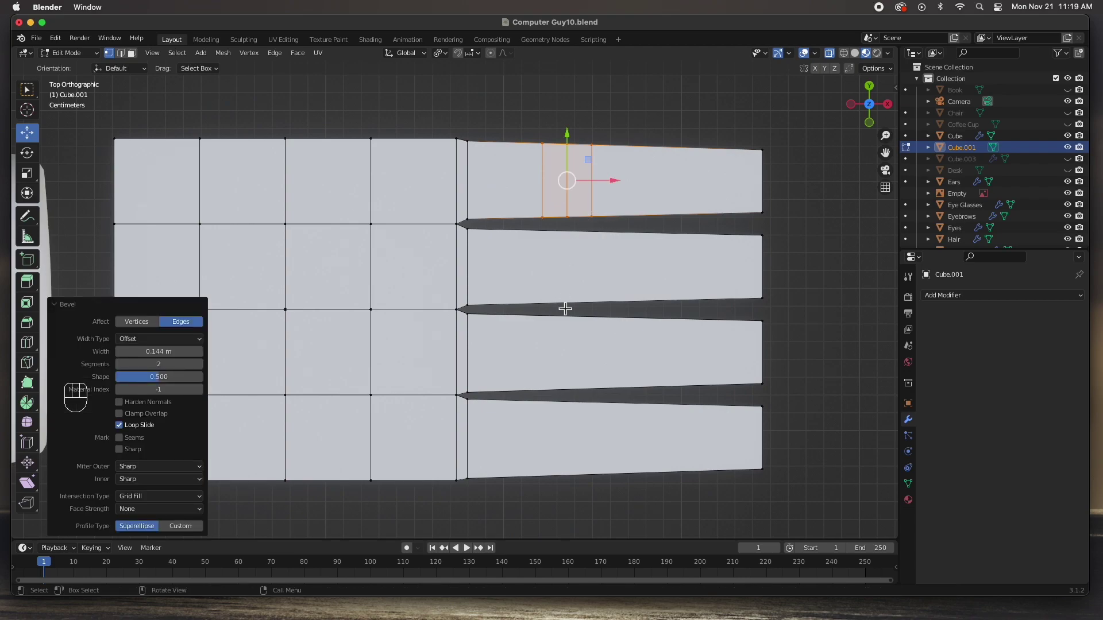
Step: Add a loop cut on the second finger from +Y, slid palmward by about 0.300, and bevel it about 0.131 m with 2 segments
{"action": "key", "text": "super+r"}
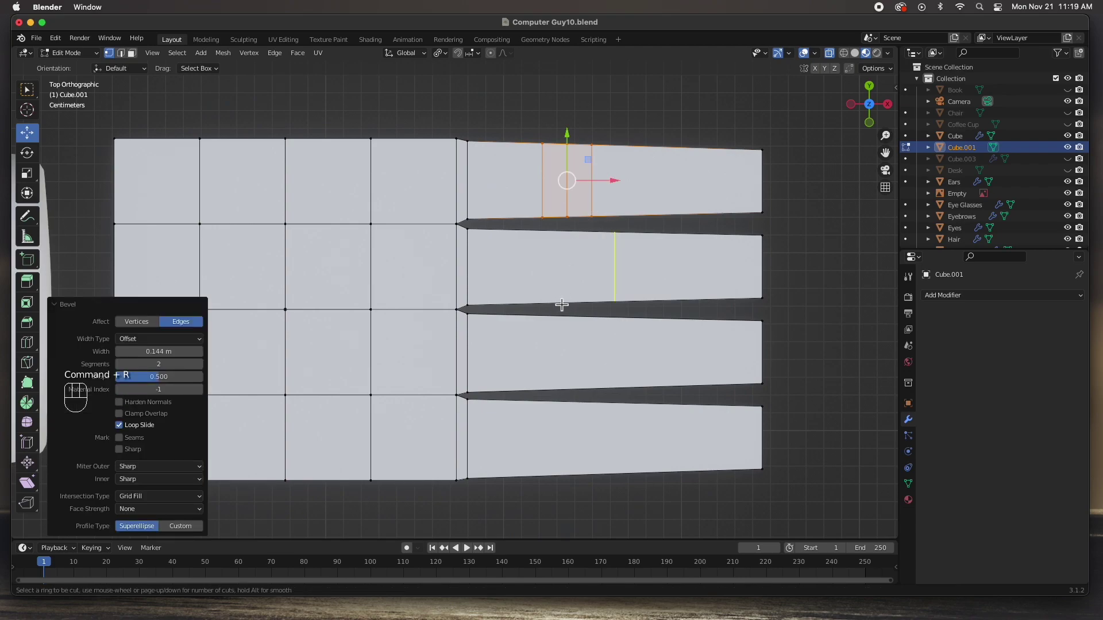
{"action": "left_click", "coordinate": [561, 304]}
{"action": "left_click", "coordinate": [517, 304]}
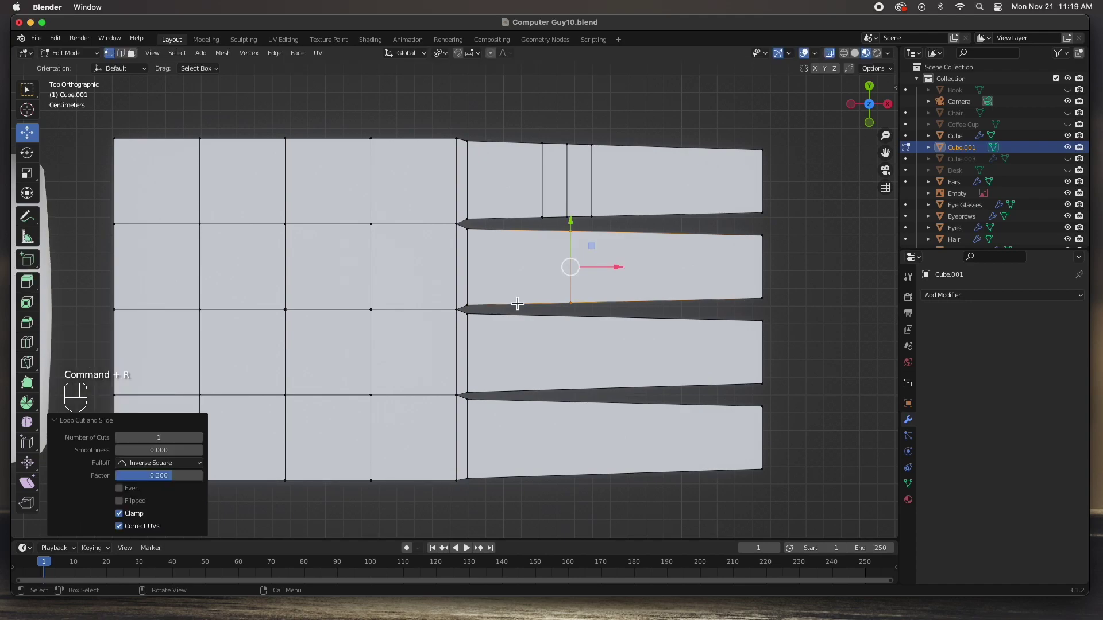
{"action": "key", "text": "super+b"}
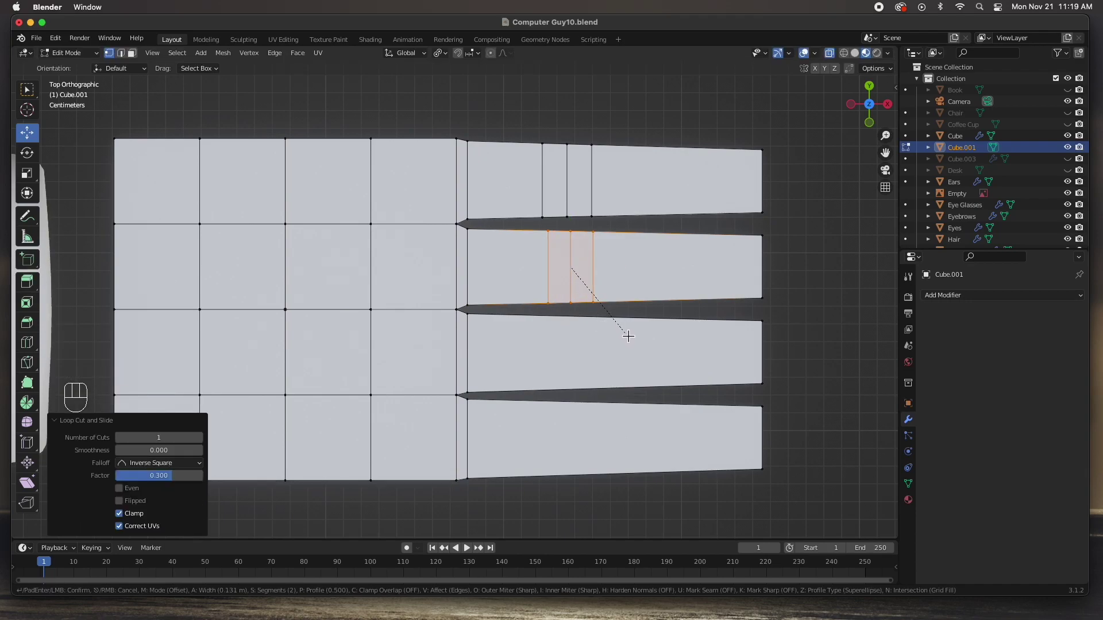
{"action": "left_click", "coordinate": [625, 333]}
Step: Add a loop cut on the third finger from +Y, slid palmward by about 0.304, and bevel it about 0.121 m with 2 segments
{"action": "key", "text": "super+r"}
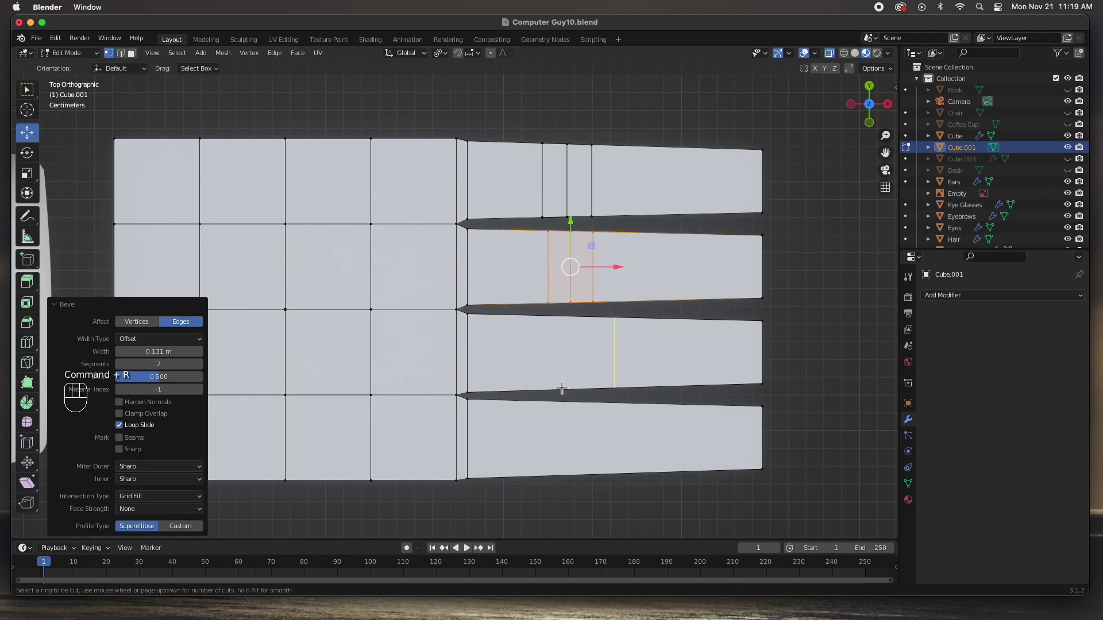
{"action": "left_click", "coordinate": [562, 386]}
{"action": "left_click", "coordinate": [510, 379]}
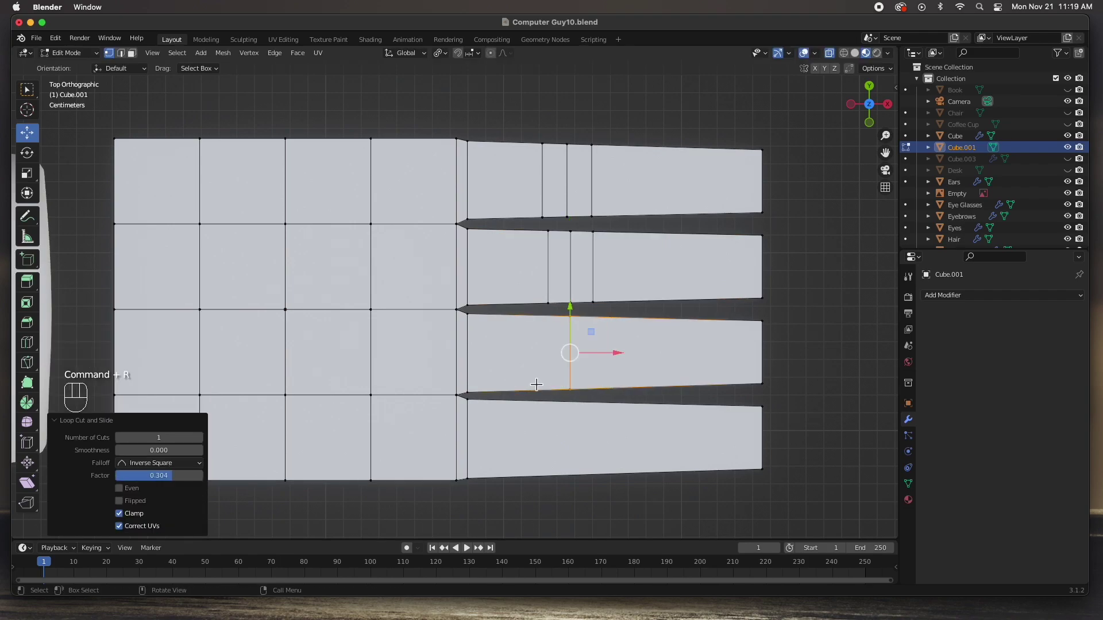
{"action": "key", "text": "super+b"}
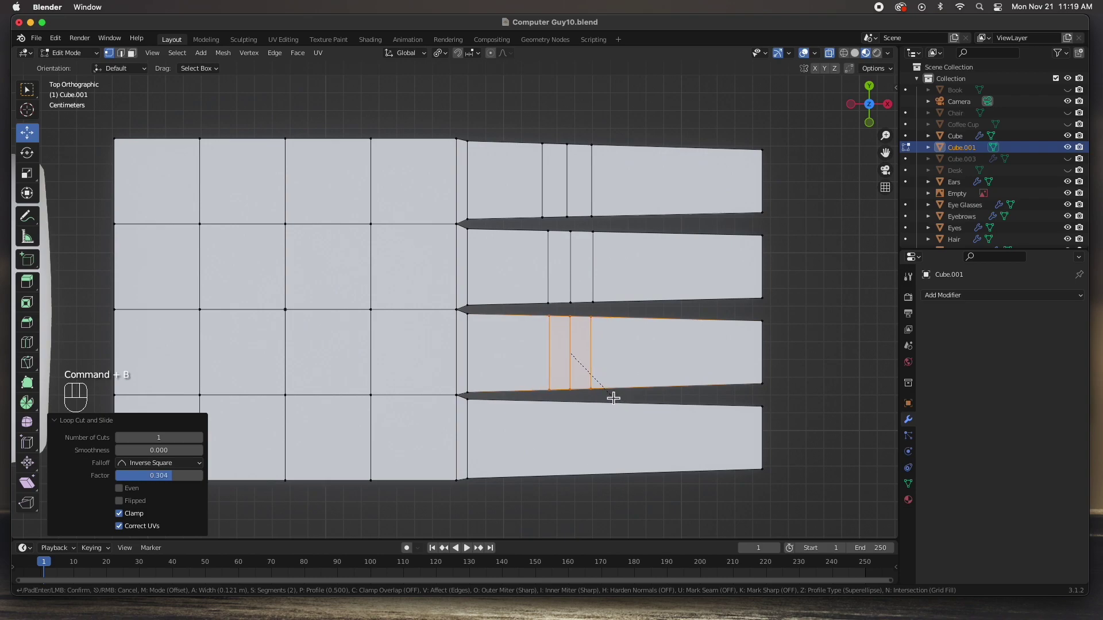
{"action": "left_click", "coordinate": [613, 397]}
Step: Add a matching loop cut on the -Y finger near the palm and bevel it about 0.111 m with 2 segments
{"action": "key", "text": "super+r"}
{"action": "left_click", "coordinate": [552, 469]}
{"action": "left_click", "coordinate": [574, 480]}
{"action": "key", "text": "super+b"}
{"action": "left_click", "coordinate": [640, 322]}
Step: Add a second loop cut toward the +Y finger's tip, slid by about 0.048, and bevel it about 0.126 m with 2 segments
{"action": "key", "text": "super+r"}
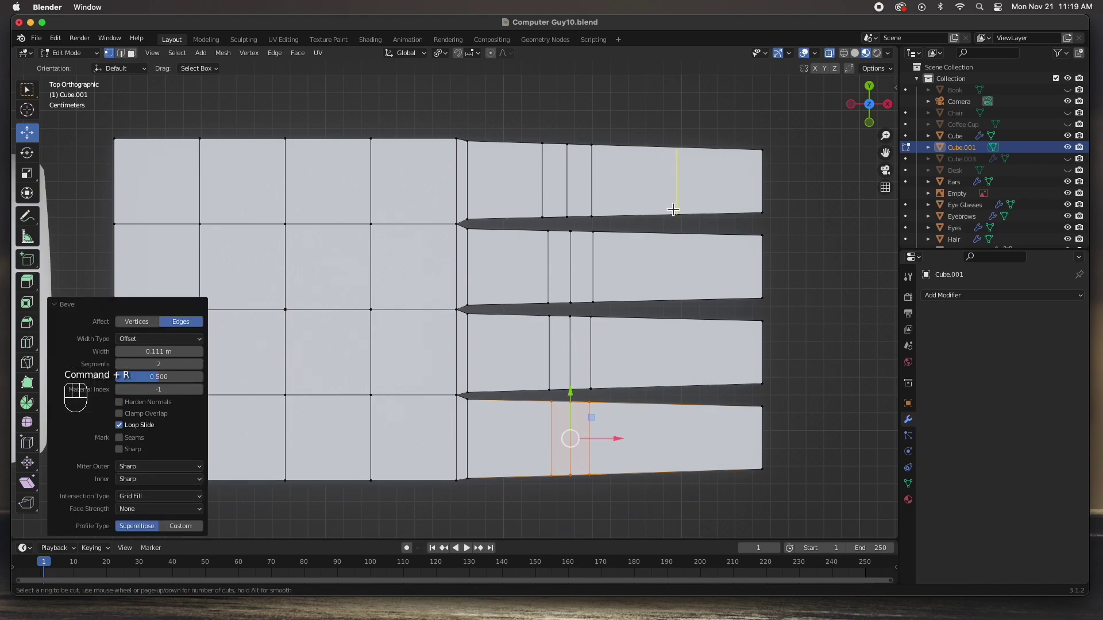
{"action": "left_click", "coordinate": [672, 210]}
{"action": "left_click", "coordinate": [669, 212]}
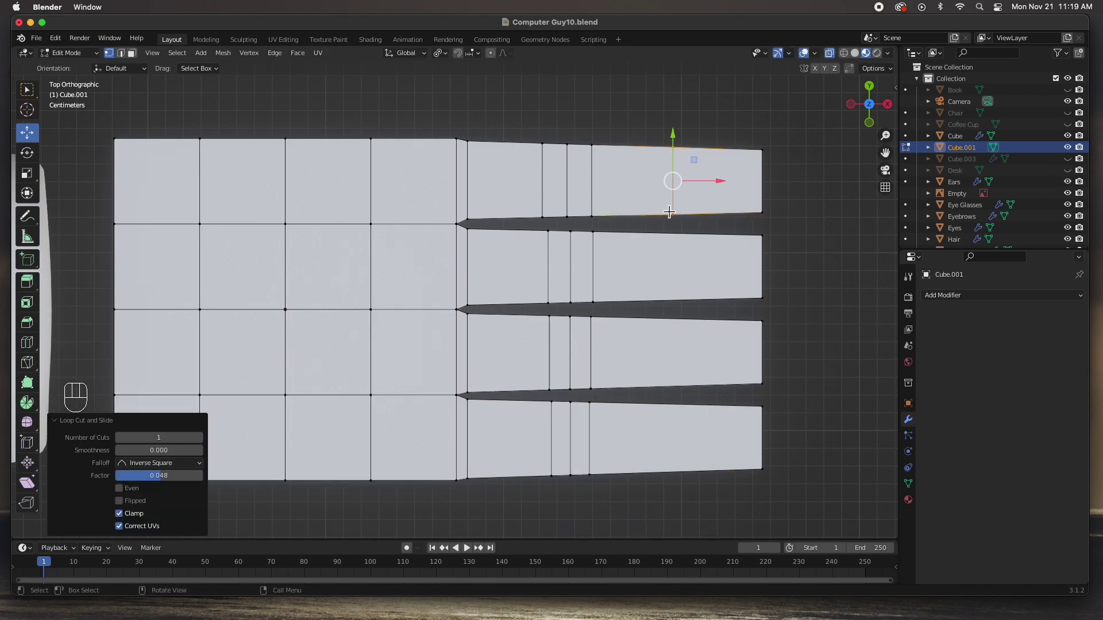
{"action": "key", "text": "super"}
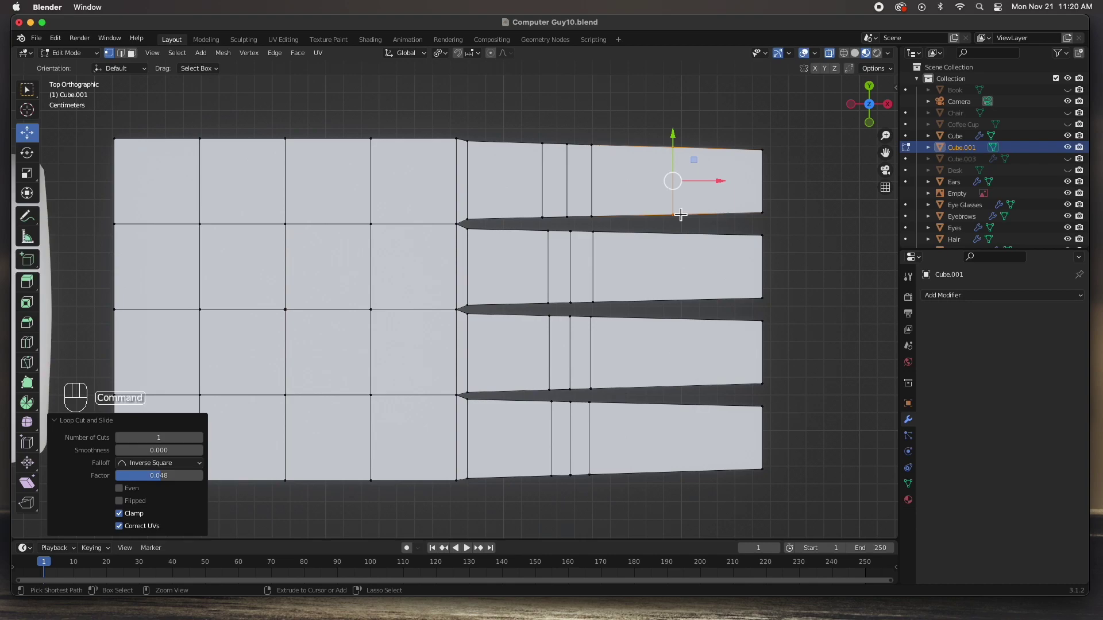
{"action": "key", "text": "ctrl+b"}
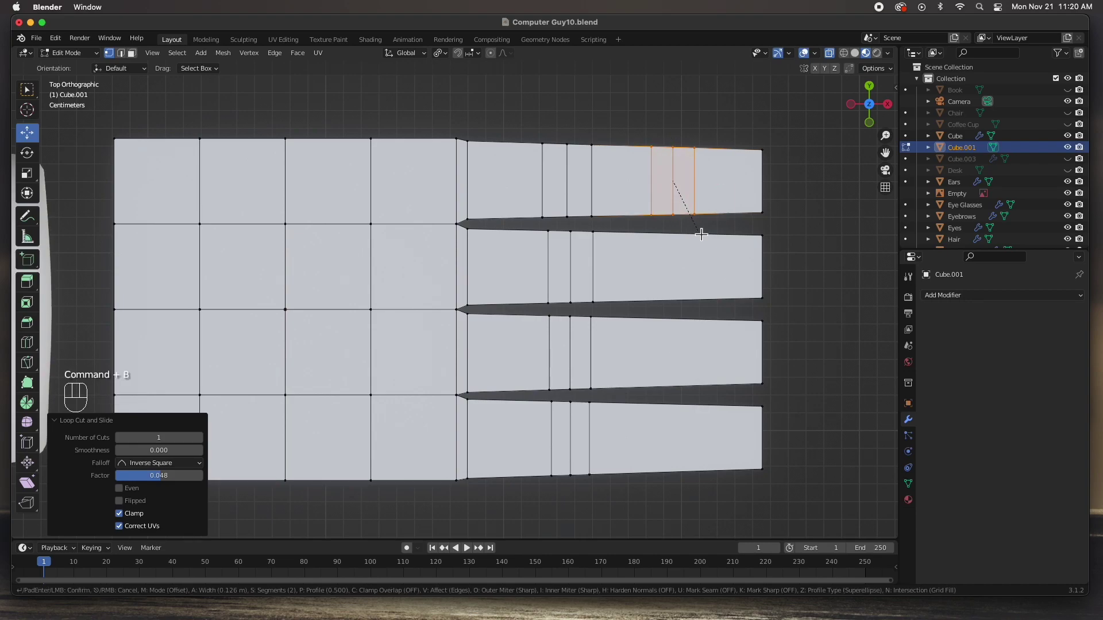
{"action": "left_click", "coordinate": [696, 228]}
Step: Add a loop cut toward the tip of the second finger from +Y and bevel it about 0.137 m with 2 segments
{"action": "key", "text": "ctrl+r"}
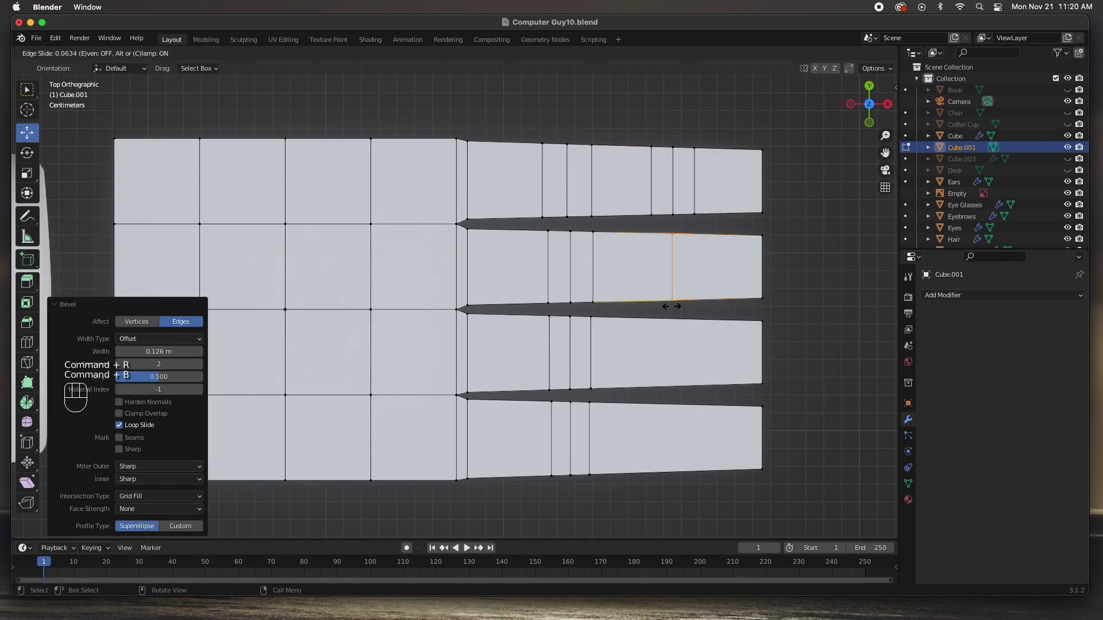
{"action": "left_click", "coordinate": [680, 300]}
{"action": "left_click", "coordinate": [694, 315]}
{"action": "key", "text": "ctrl+b"}
{"action": "left_click", "coordinate": [674, 391]}
Step: Add a loop cut toward the tip of the third finger from +Y and bevel it about 0.14 m with 2 segments
{"action": "key", "text": "ctrl+r"}
{"action": "left_click", "coordinate": [671, 384]}
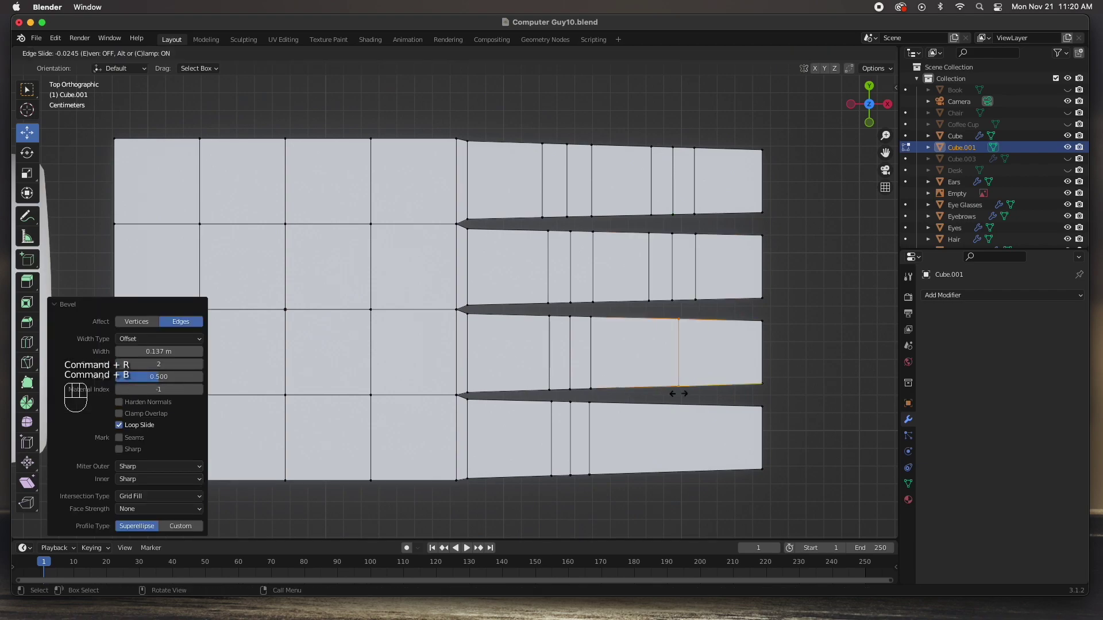
{"action": "left_click", "coordinate": [672, 362]}
{"action": "key", "text": "ctrl+b"}
{"action": "left_click", "coordinate": [669, 454]}
Step: Add a loop cut toward the tip of the -Y finger and bevel it with 2 segments to match the other outer knuckles
{"action": "key", "text": "ctrl+r"}
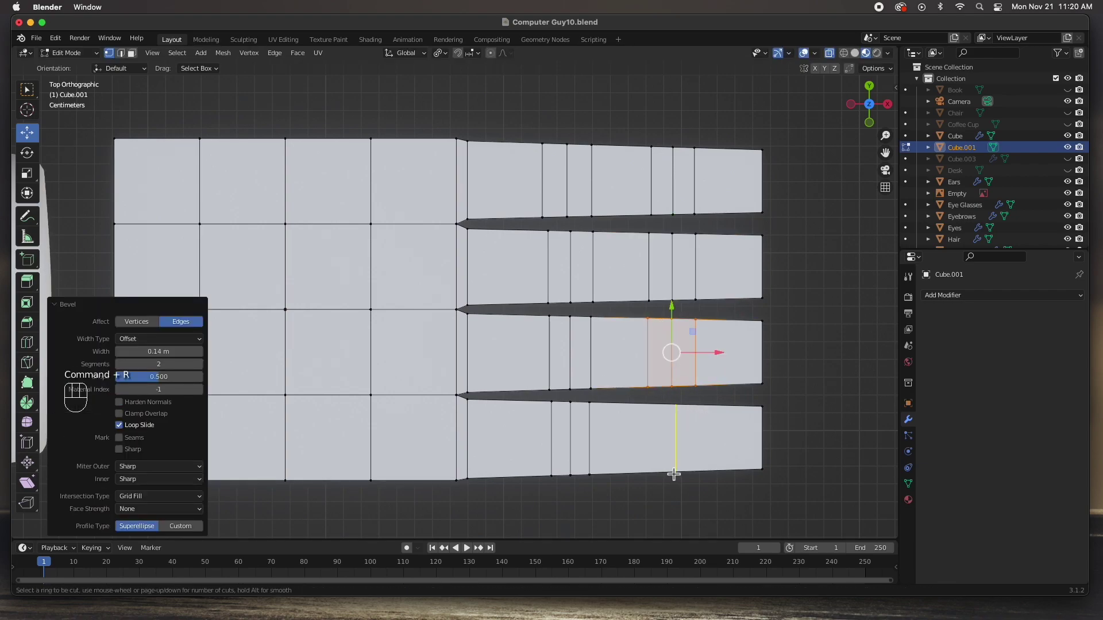
{"action": "left_click", "coordinate": [672, 459]}
{"action": "left_click", "coordinate": [666, 443]}
{"action": "key", "text": "ctrl+b"}
{"action": "left_click", "coordinate": [693, 487]}
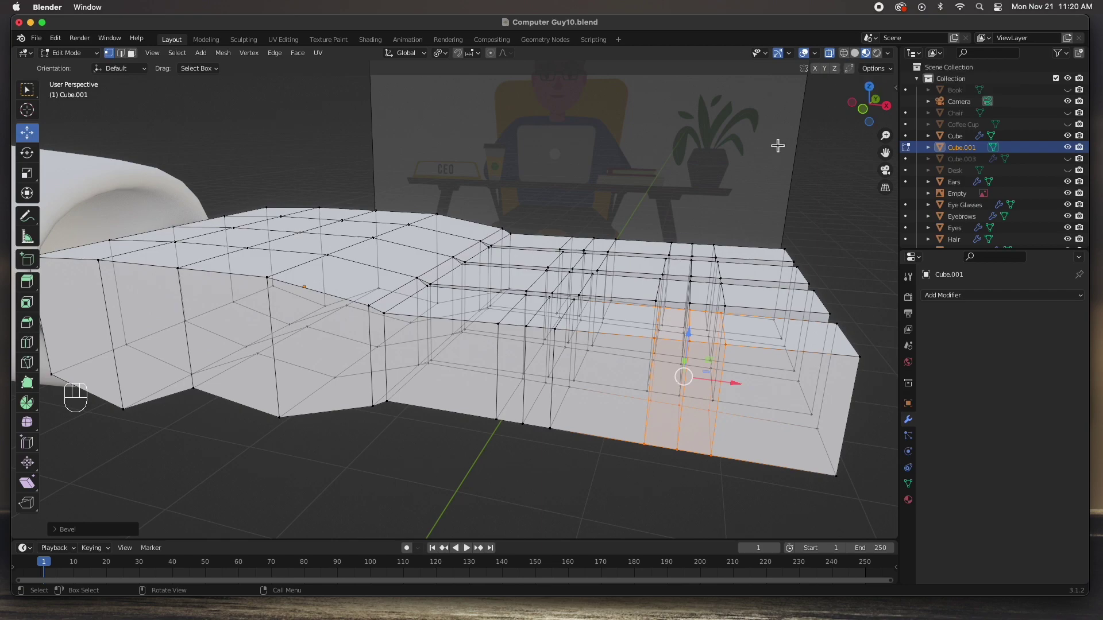
Step: Turn off X-ray and, in edge select mode, select the middle edge of both knuckle bands on top of all four fingers
{"action": "left_click", "coordinate": [830, 56]}
{"action": "middle_click_drag", "start_coordinate": [815, 322], "coordinate": [616, 316], "text": "shift"}
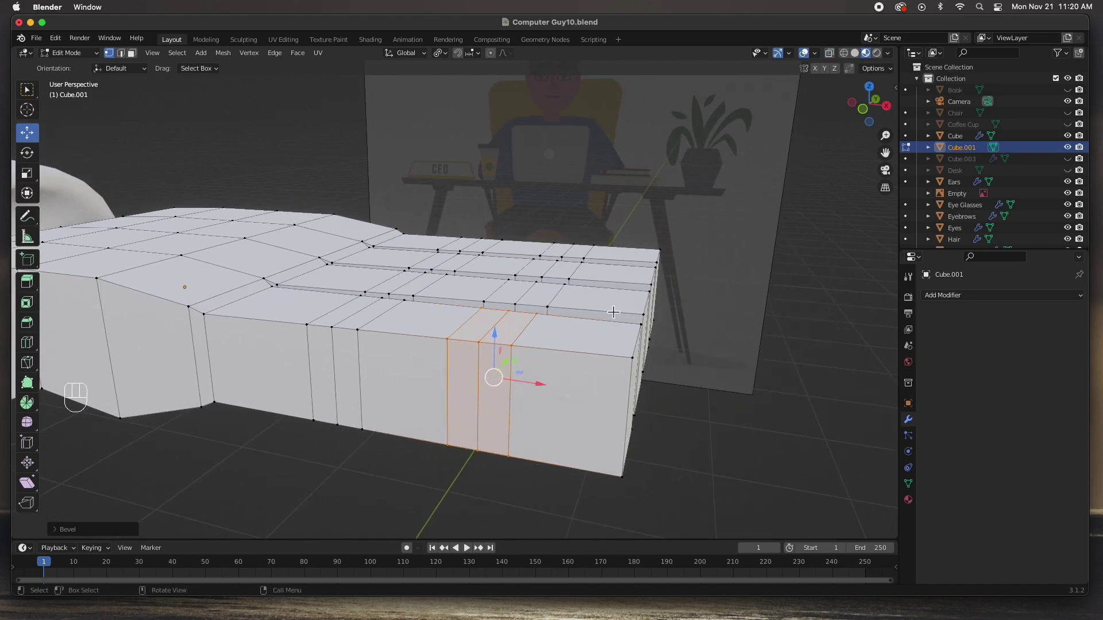
{"action": "key", "text": "2"}
{"action": "left_click", "coordinate": [471, 251]}
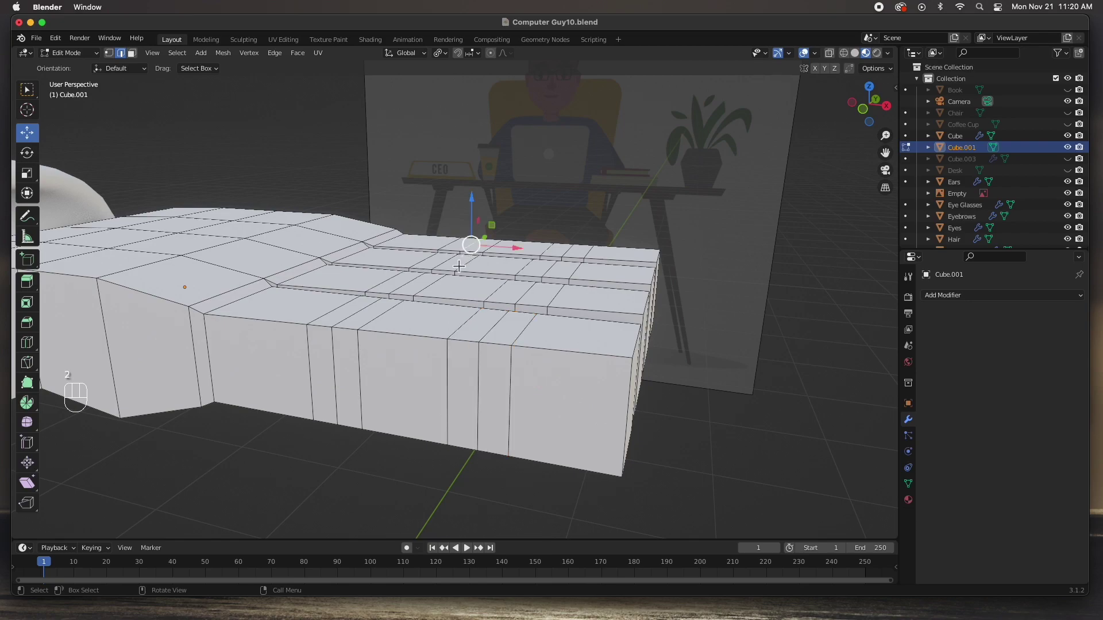
{"action": "left_click", "coordinate": [445, 268], "text": "shift"}
{"action": "left_click", "coordinate": [408, 286], "text": "shift"}
{"action": "left_click", "coordinate": [371, 311], "text": "shift"}
{"action": "left_click", "coordinate": [538, 293], "text": "shift"}
{"action": "left_click", "coordinate": [573, 256], "text": "shift"}
{"action": "left_click", "coordinate": [566, 265], "text": "shift"}
{"action": "left_click", "coordinate": [497, 330], "text": "shift"}
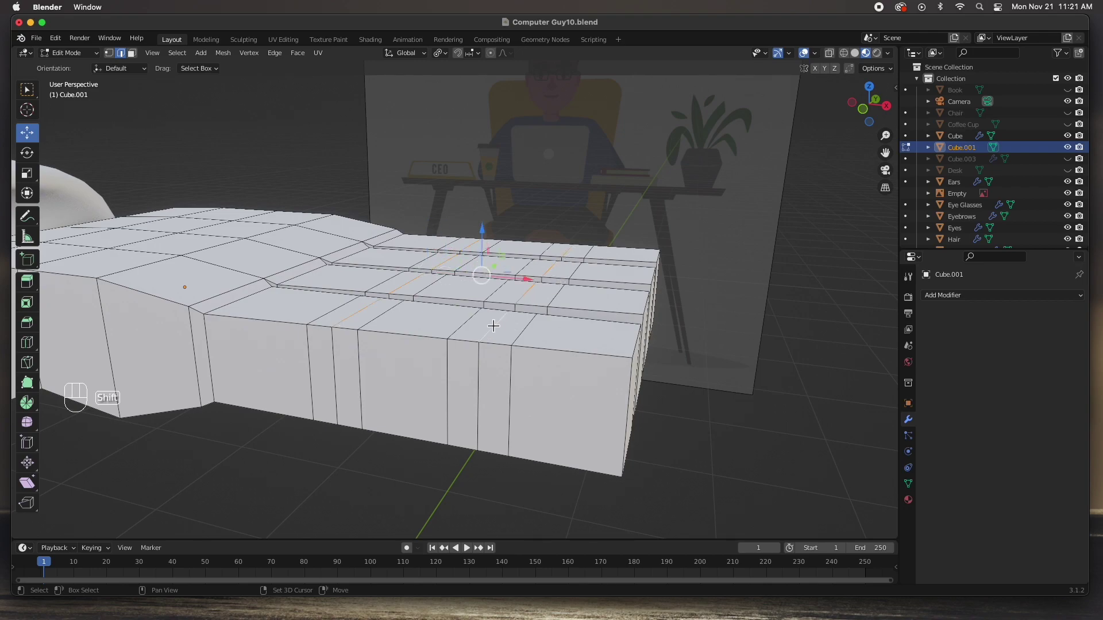
Step: Add the middle knuckle edges on the underside of all four fingers to the selection and raise all selected edges slightly along Z
{"action": "middle_click_drag", "start_coordinate": [443, 446], "coordinate": [438, 390]}
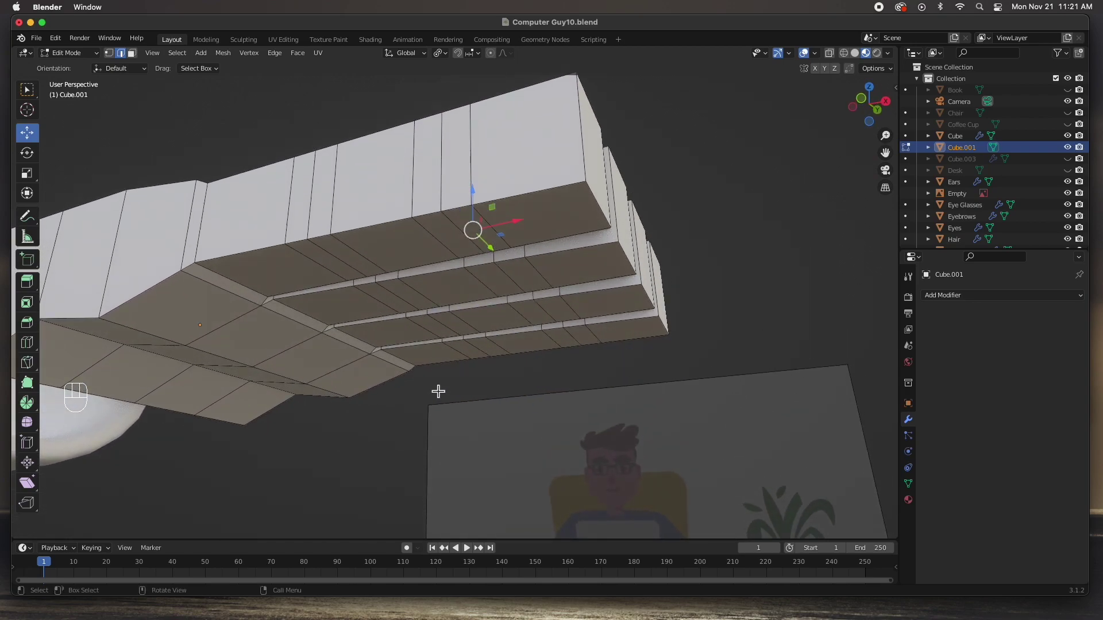
{"action": "left_click", "coordinate": [573, 340], "text": "shift"}
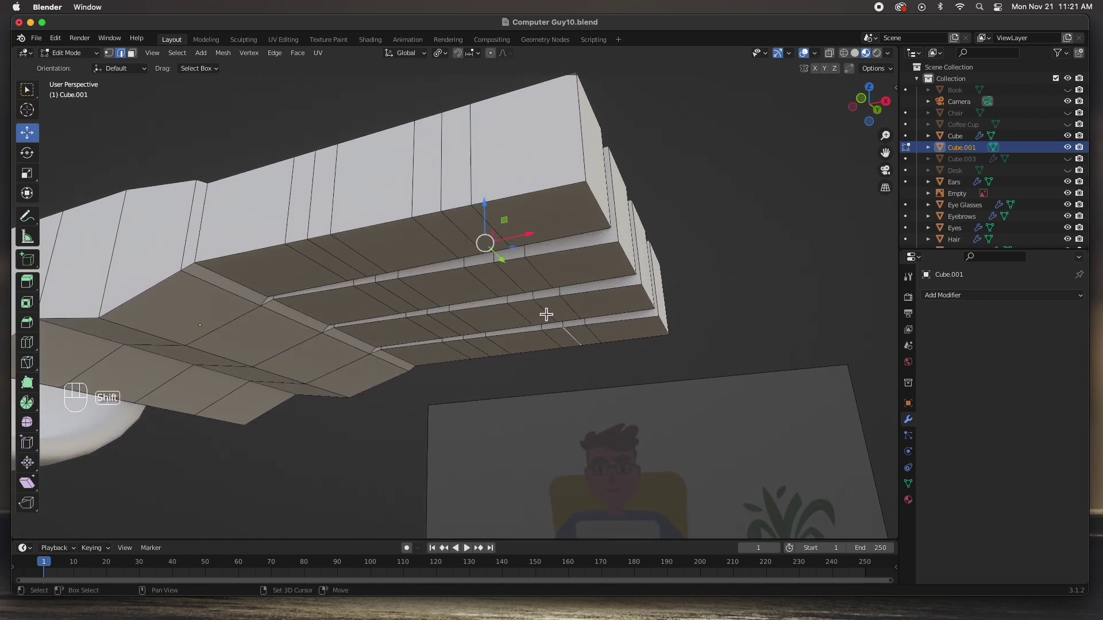
{"action": "left_click", "coordinate": [473, 258], "text": "shift"}
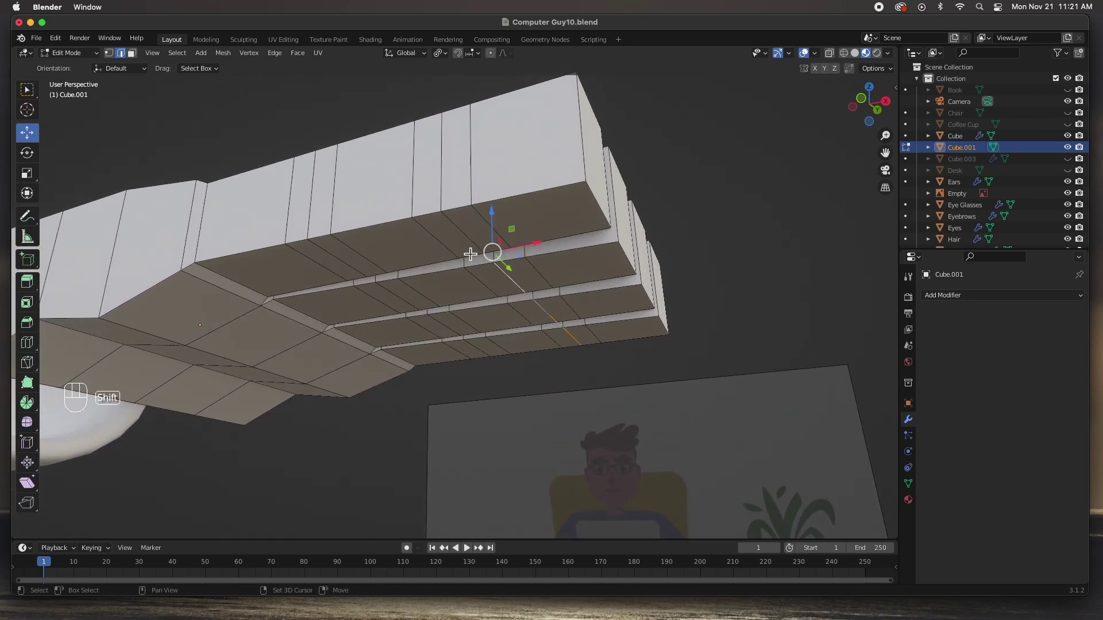
{"action": "left_click", "coordinate": [465, 238], "text": "shift"}
{"action": "left_click", "coordinate": [343, 261], "text": "shift"}
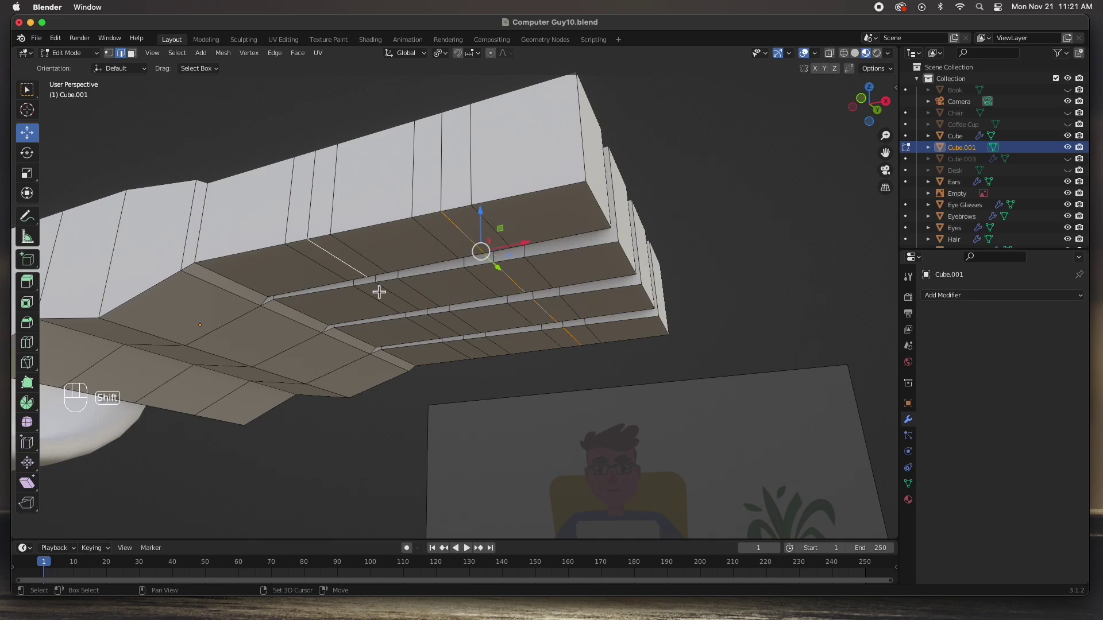
{"action": "left_click", "coordinate": [405, 303], "text": "shift"}
{"action": "left_click", "coordinate": [443, 323], "text": "shift"}
{"action": "left_click", "coordinate": [480, 352], "text": "shift"}
{"action": "mouse_move", "coordinate": [494, 264]}
{"action": "middle_mouse_down"}
{"action": "mouse_move", "coordinate": [500, 316]}
{"action": "mouse_move", "coordinate": [503, 287]}
{"action": "mouse_move", "coordinate": [494, 304]}
{"action": "mouse_move", "coordinate": [469, 253]}
{"action": "mouse_move", "coordinate": [369, 241]}
{"action": "mouse_move", "coordinate": [426, 303]}
{"action": "mouse_move", "coordinate": [485, 300]}
{"action": "mouse_move", "coordinate": [511, 259]}
{"action": "middle_mouse_up"}
{"action": "left_click_drag", "start_coordinate": [512, 259], "coordinate": [505, 244]}
{"action": "middle_click_drag", "start_coordinate": [523, 331], "coordinate": [554, 305]}
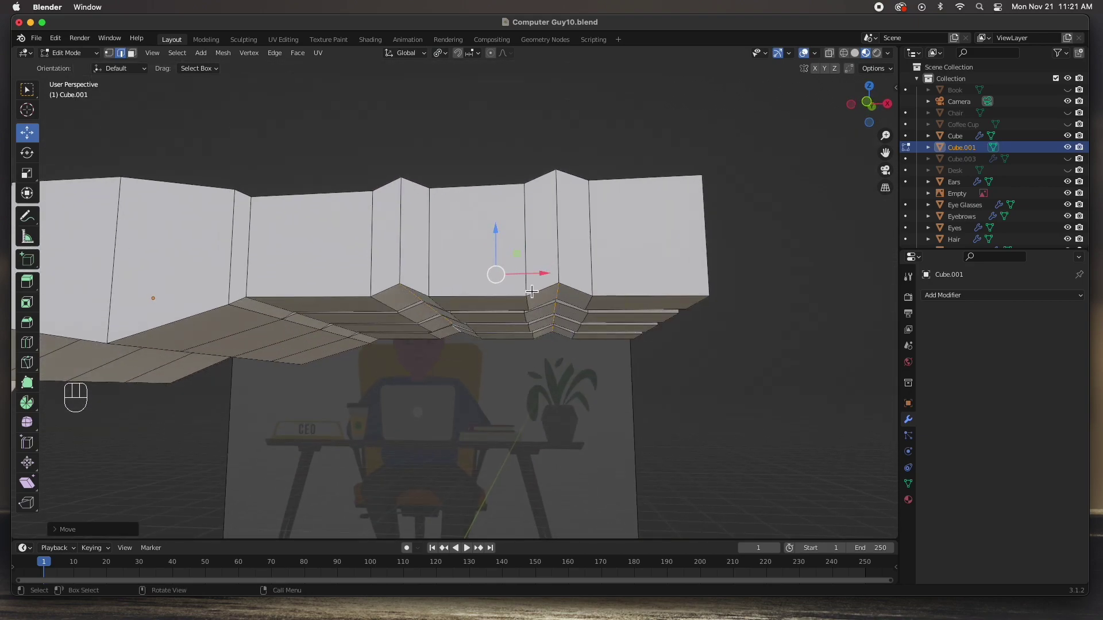
Step: Select the underside tip edges of all four fingers and shift them slightly inward along X and up along Z in front view
{"action": "middle_click_drag", "start_coordinate": [520, 287], "coordinate": [508, 285]}
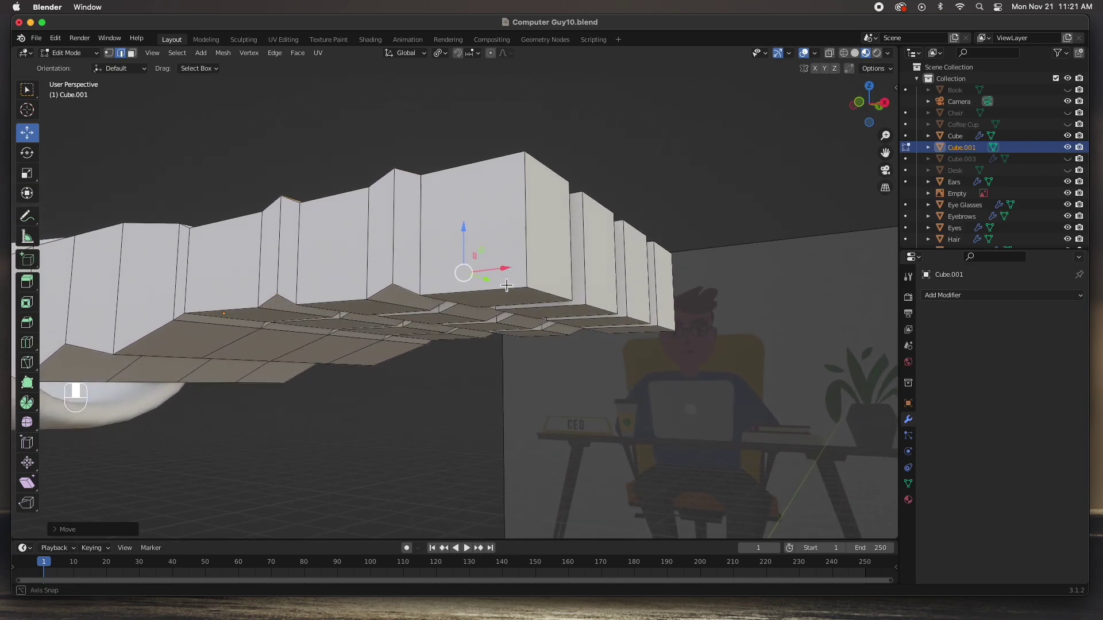
{"action": "left_click", "coordinate": [546, 296]}
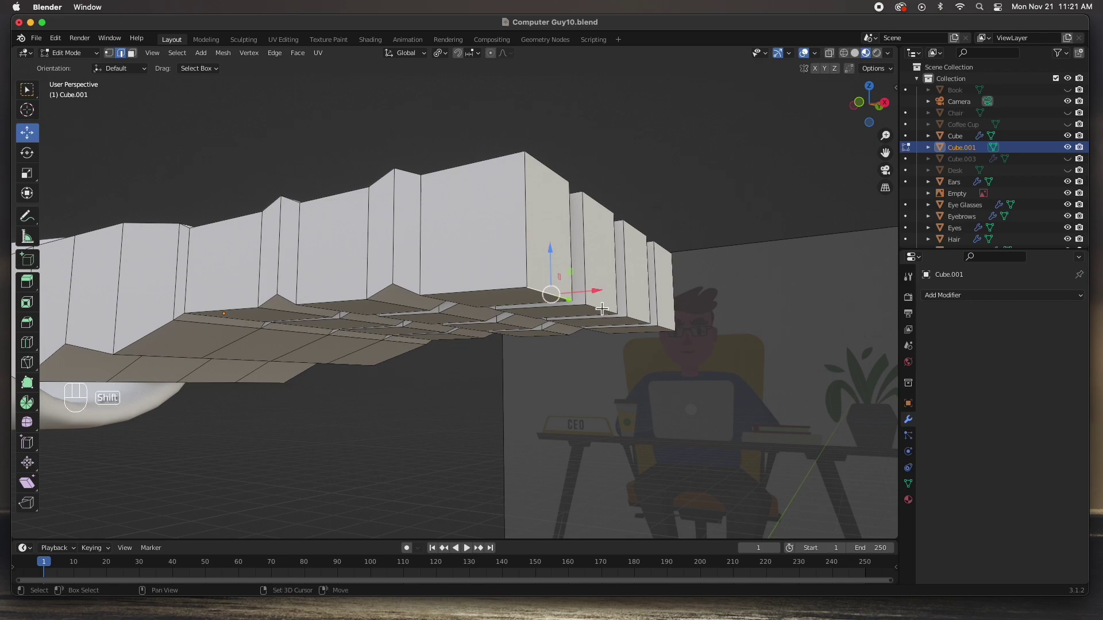
{"action": "left_click", "coordinate": [603, 310], "text": "shift"}
{"action": "left_click", "coordinate": [649, 325], "text": "shift"}
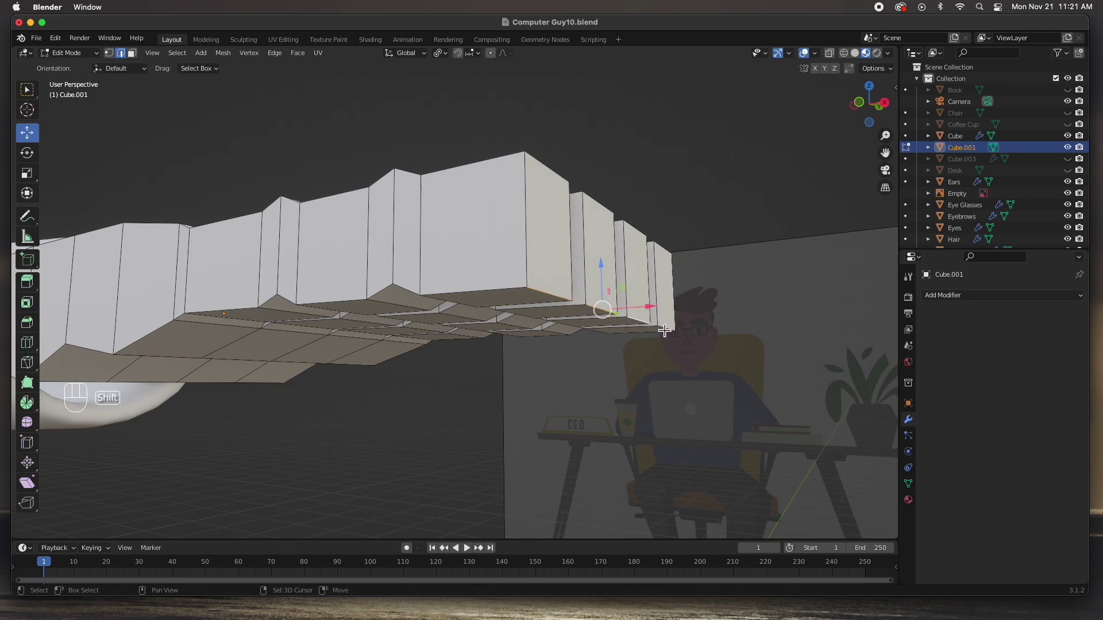
{"action": "left_click", "coordinate": [669, 330], "text": "shift"}
{"action": "middle_click_drag", "start_coordinate": [572, 304], "coordinate": [576, 308]}
{"action": "key", "text": "KP_1"}
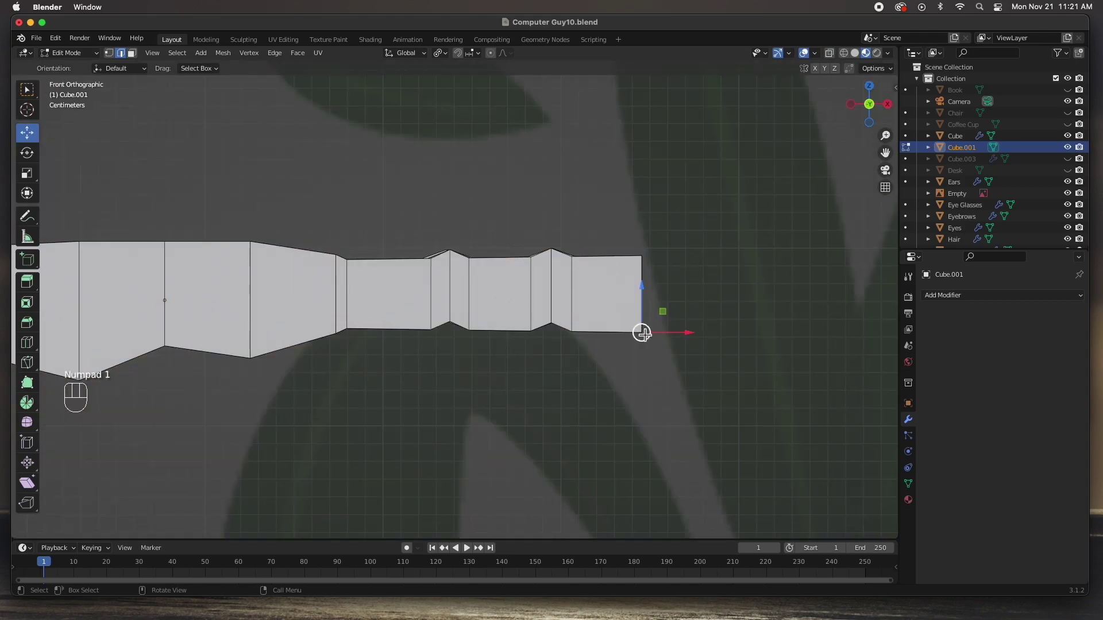
{"action": "left_click_drag", "start_coordinate": [641, 330], "coordinate": [626, 319]}
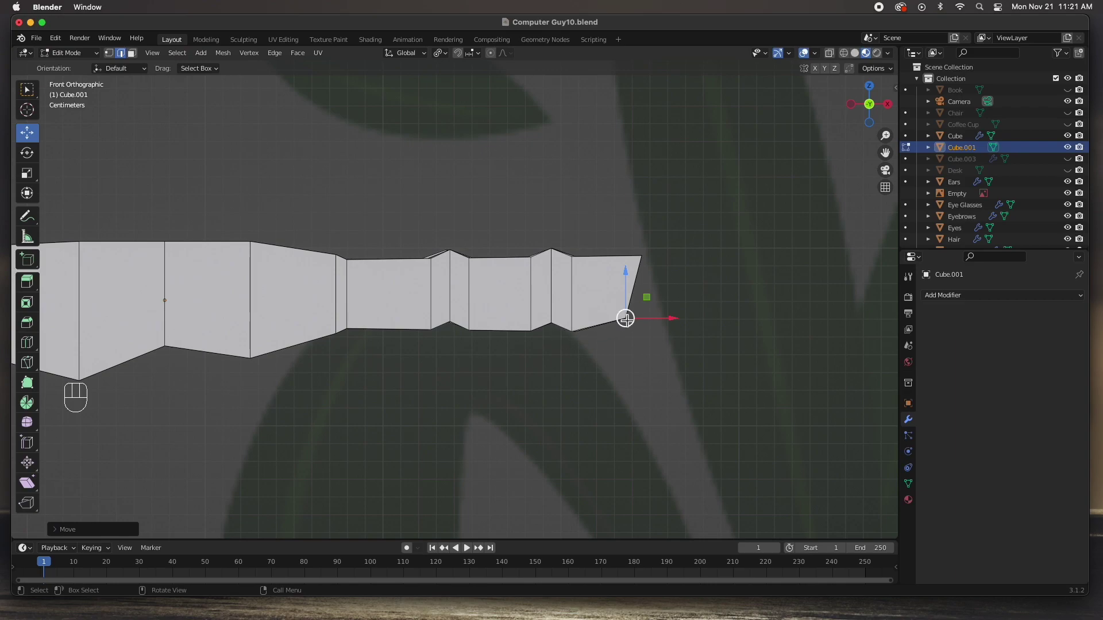
Step: Select the upper tip edges of all four fingers and move them slightly outward along X and up in front view
{"action": "middle_click_drag", "start_coordinate": [670, 319], "coordinate": [461, 270]}
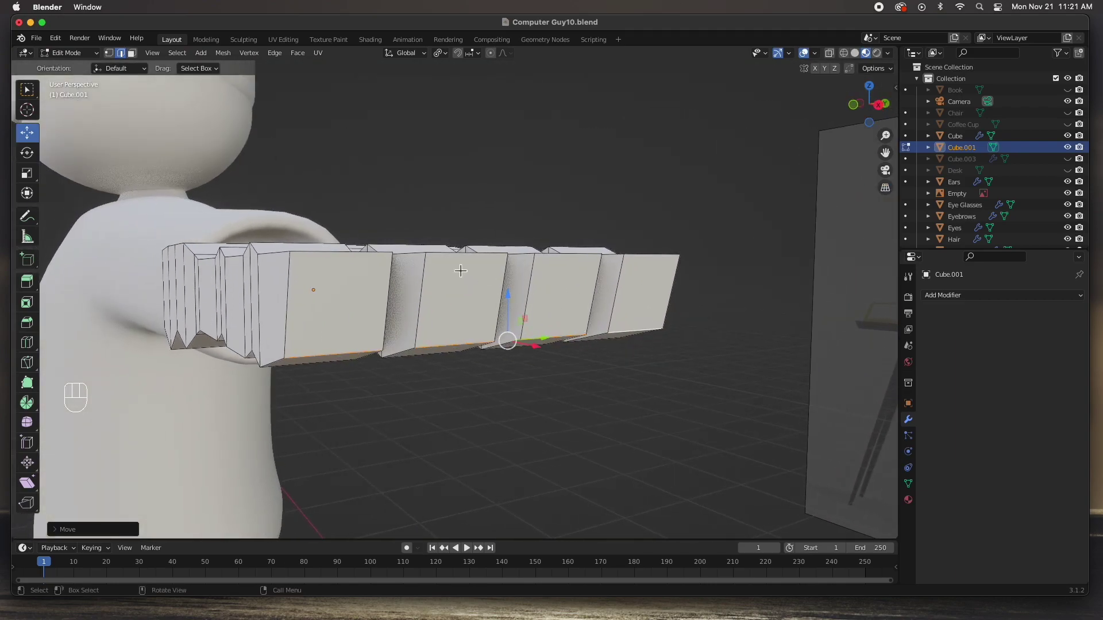
{"action": "left_click", "coordinate": [339, 253]}
{"action": "left_click", "coordinate": [460, 258], "text": "shift"}
{"action": "left_click", "coordinate": [550, 259], "text": "shift"}
{"action": "left_click", "coordinate": [648, 261], "text": "shift"}
{"action": "middle_click_drag", "start_coordinate": [648, 260], "coordinate": [574, 286]}
{"action": "key", "text": "KP_1"}
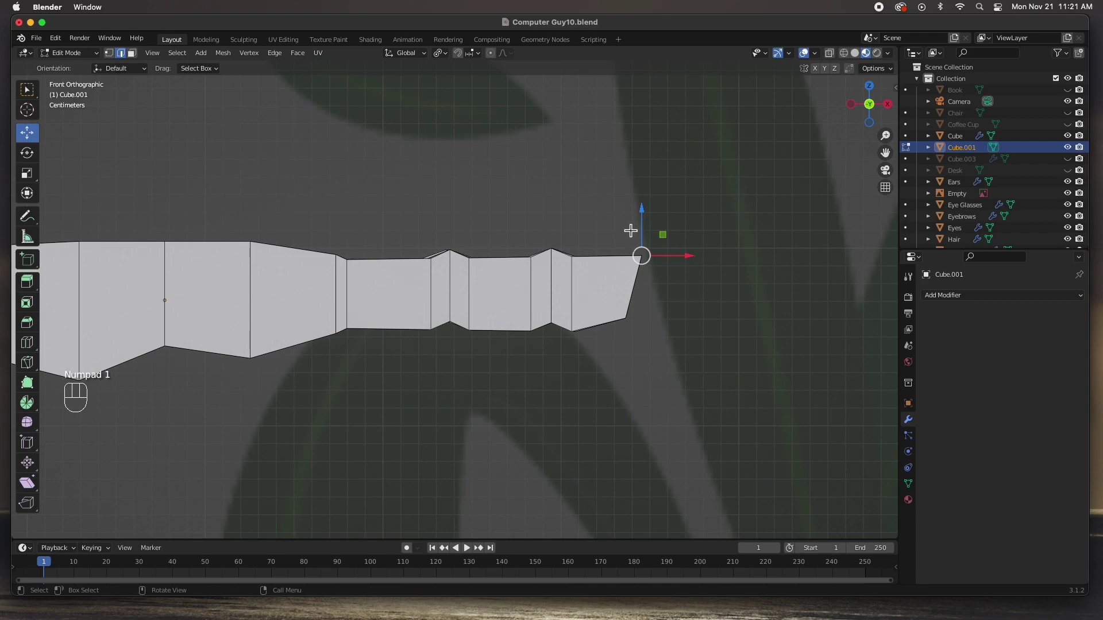
{"action": "left_click_drag", "start_coordinate": [642, 225], "coordinate": [648, 246]}
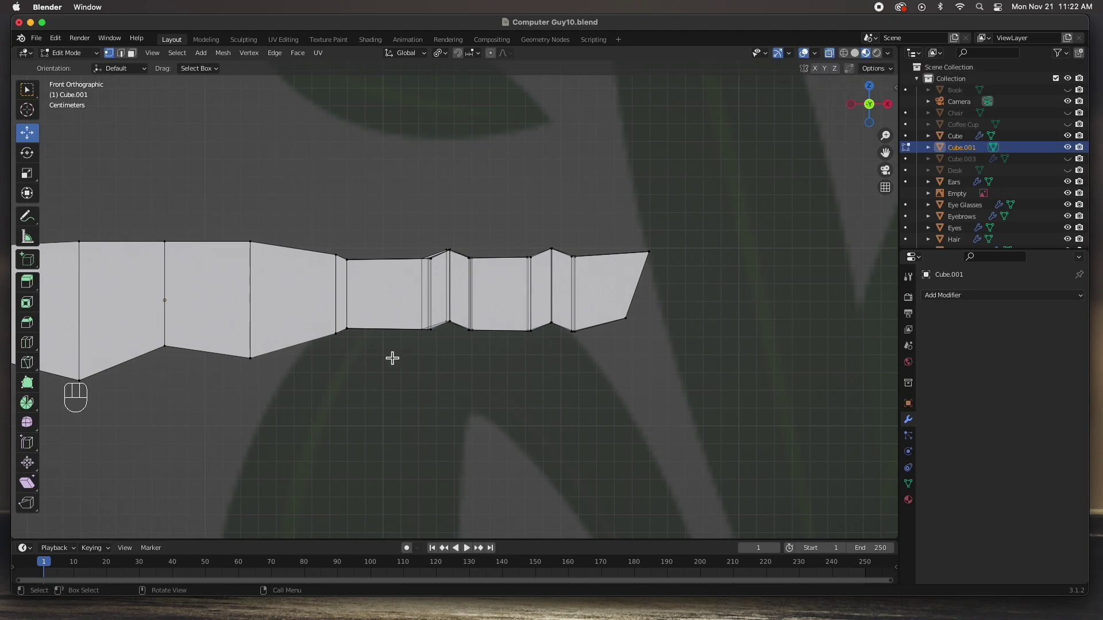
Step: With X-ray on, lower the underside vertices of the double loop at the finger bases slightly, and raise its top vertices a little along Z
{"action": "left_click", "coordinate": [829, 53]}
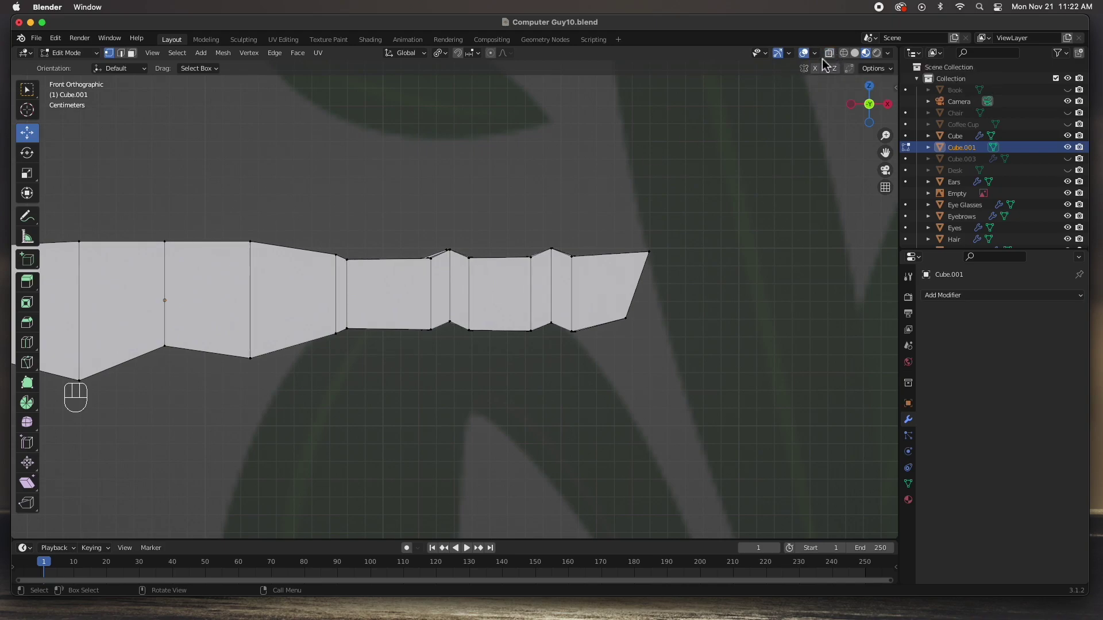
{"action": "left_click_drag", "start_coordinate": [380, 384], "coordinate": [322, 333]}
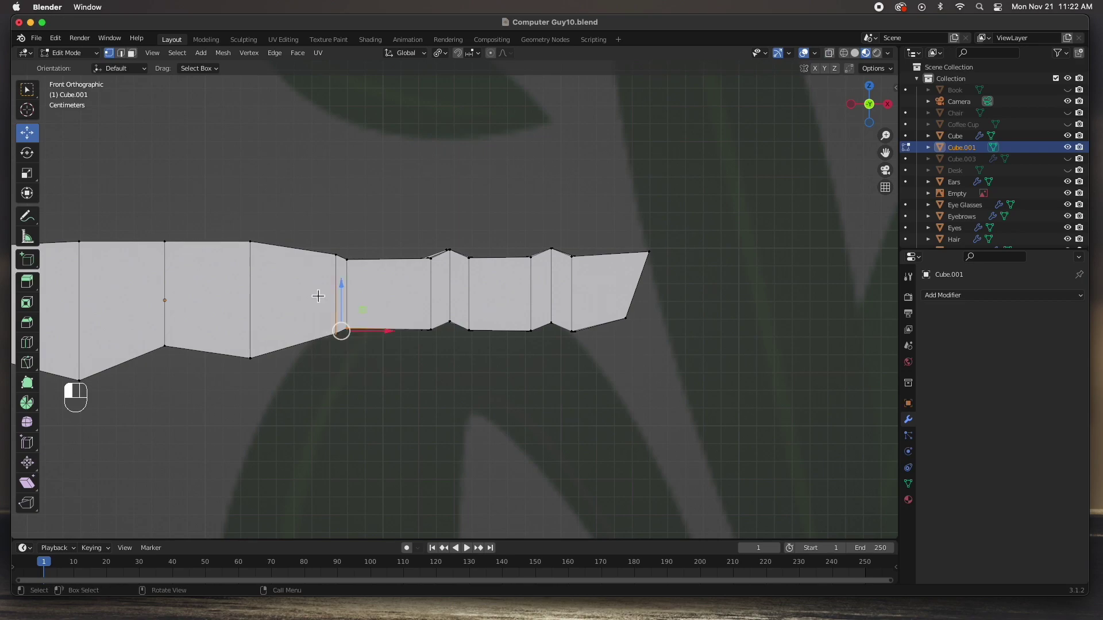
{"action": "middle_click_drag", "start_coordinate": [359, 371], "coordinate": [352, 288]}
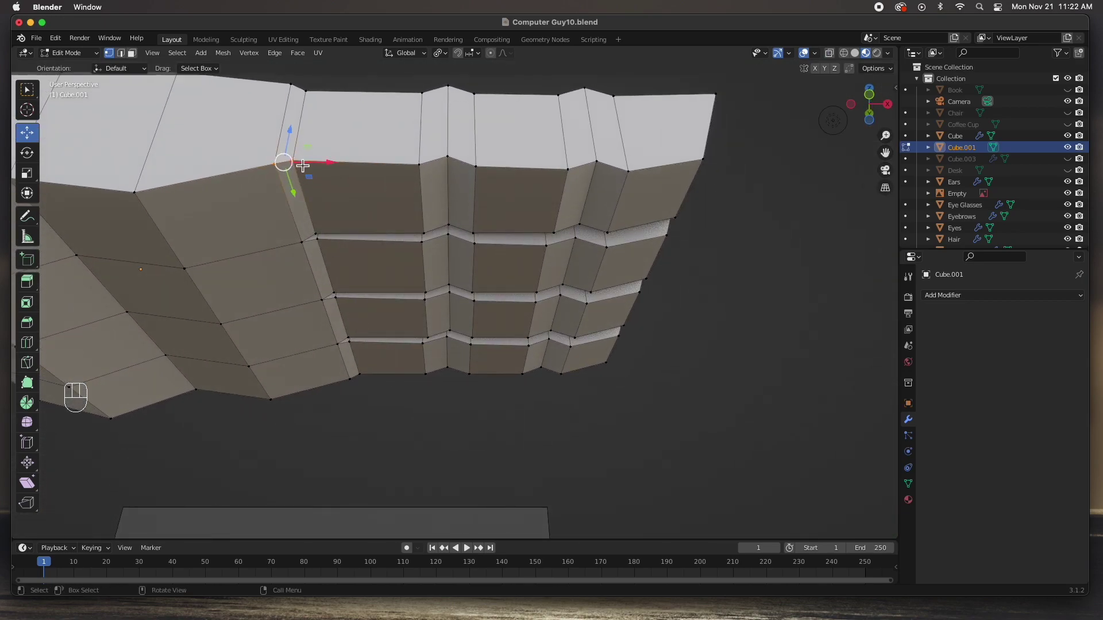
{"action": "key", "text": "KP_1"}
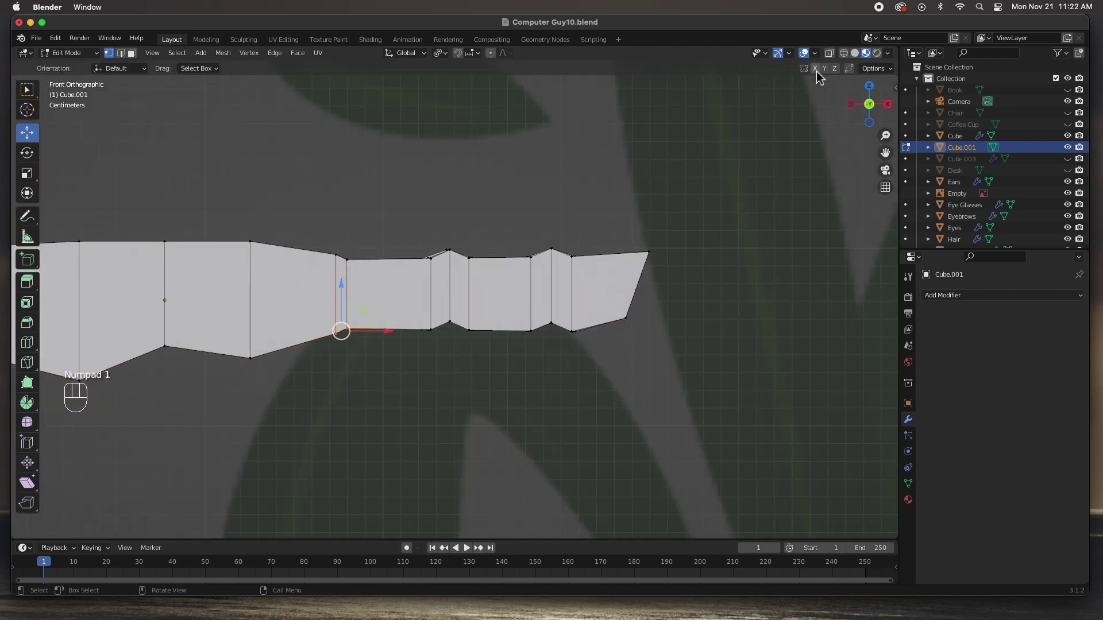
{"action": "left_click", "coordinate": [828, 54]}
{"action": "middle_click_drag", "start_coordinate": [346, 372], "coordinate": [358, 327]}
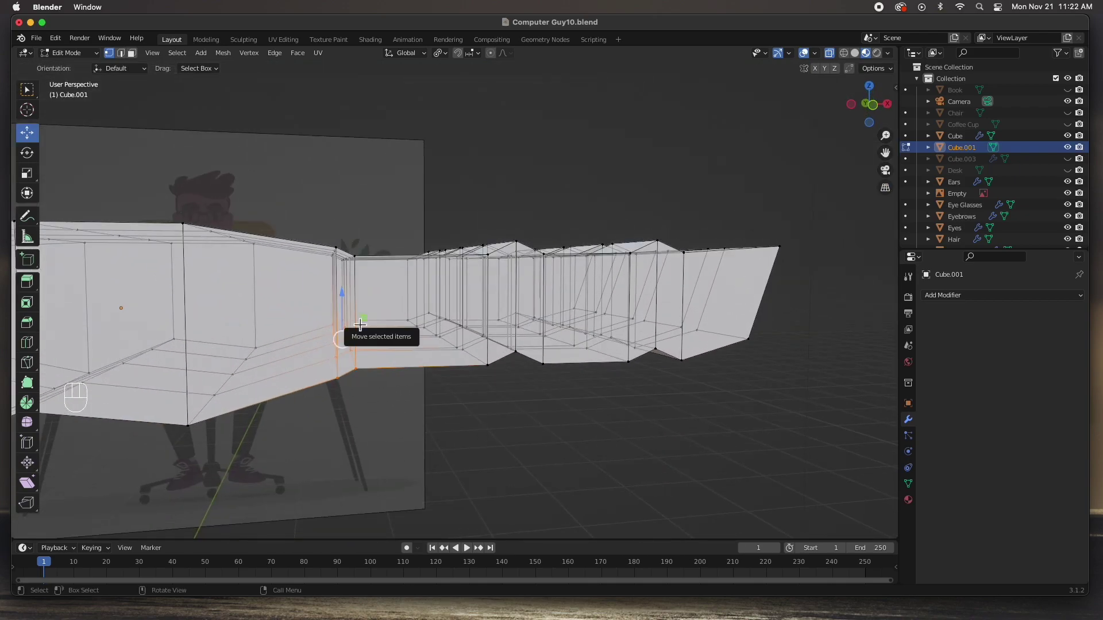
{"action": "key", "text": "KP_1"}
{"action": "left_click_drag", "start_coordinate": [343, 287], "coordinate": [347, 303]}
{"action": "left_click_drag", "start_coordinate": [372, 248], "coordinate": [348, 232]}
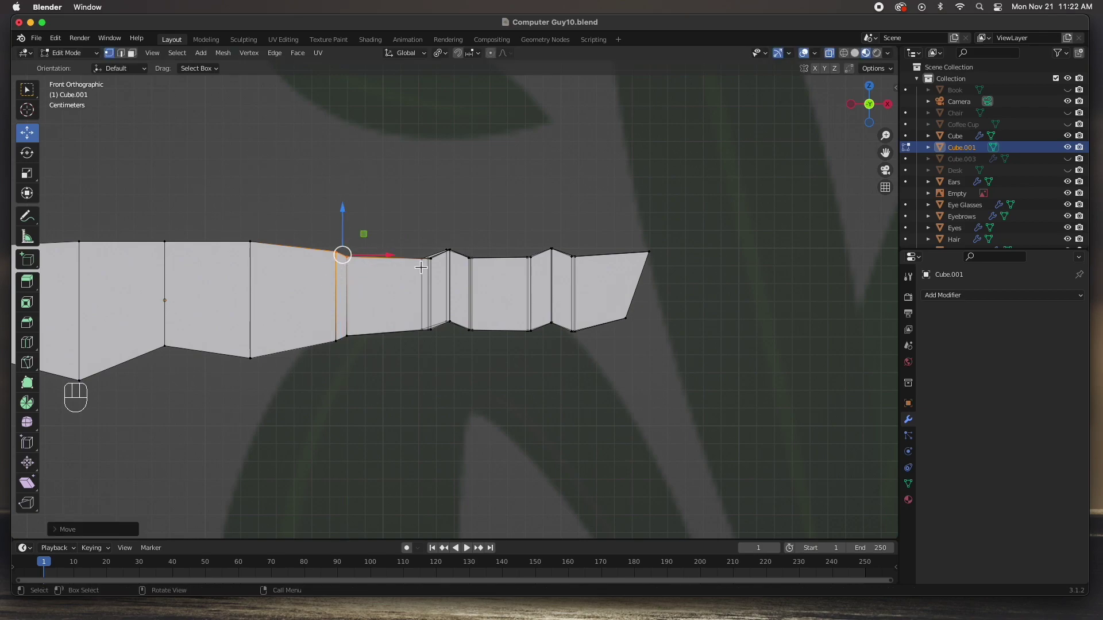
Step: In top view, scale down the outermost +Y finger from its first knuckle band to the tip, then move and rotate it to splay toward +Y
{"action": "middle_click_drag", "start_coordinate": [471, 260], "coordinate": [502, 378]}
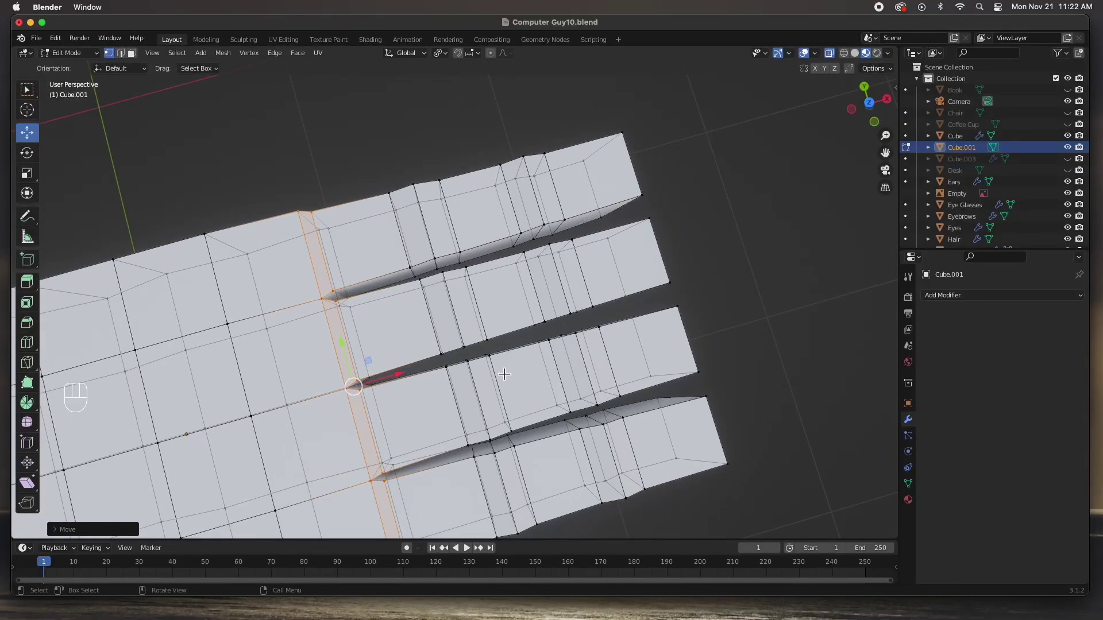
{"action": "key", "text": "KP_7"}
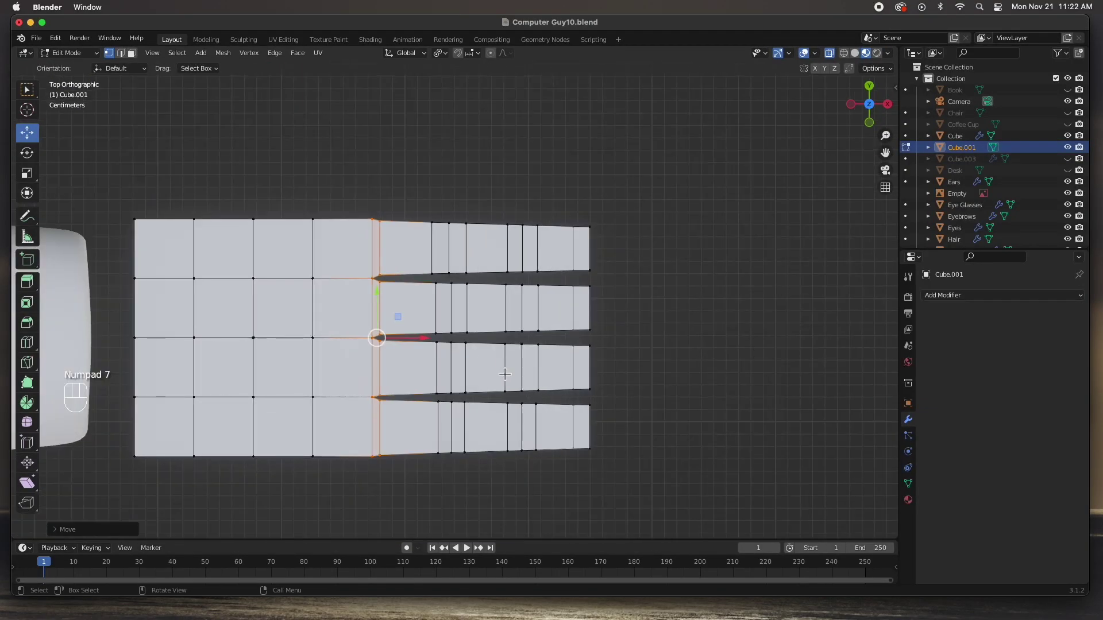
{"action": "left_click_drag", "start_coordinate": [615, 217], "coordinate": [436, 284]}
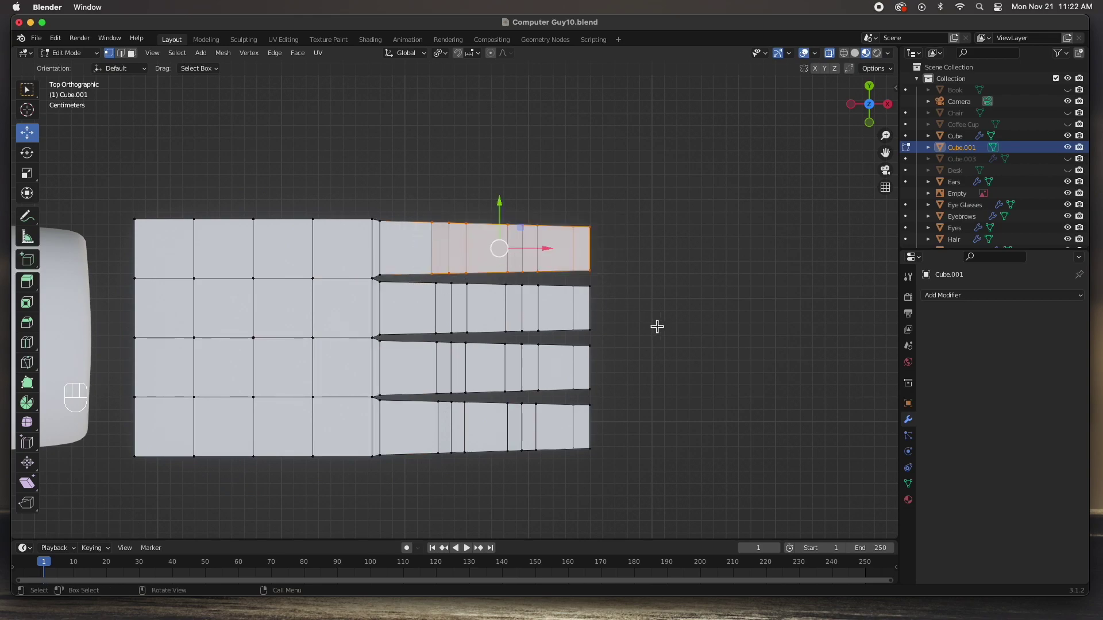
{"action": "key", "text": "s"}
{"action": "left_click", "coordinate": [614, 316]}
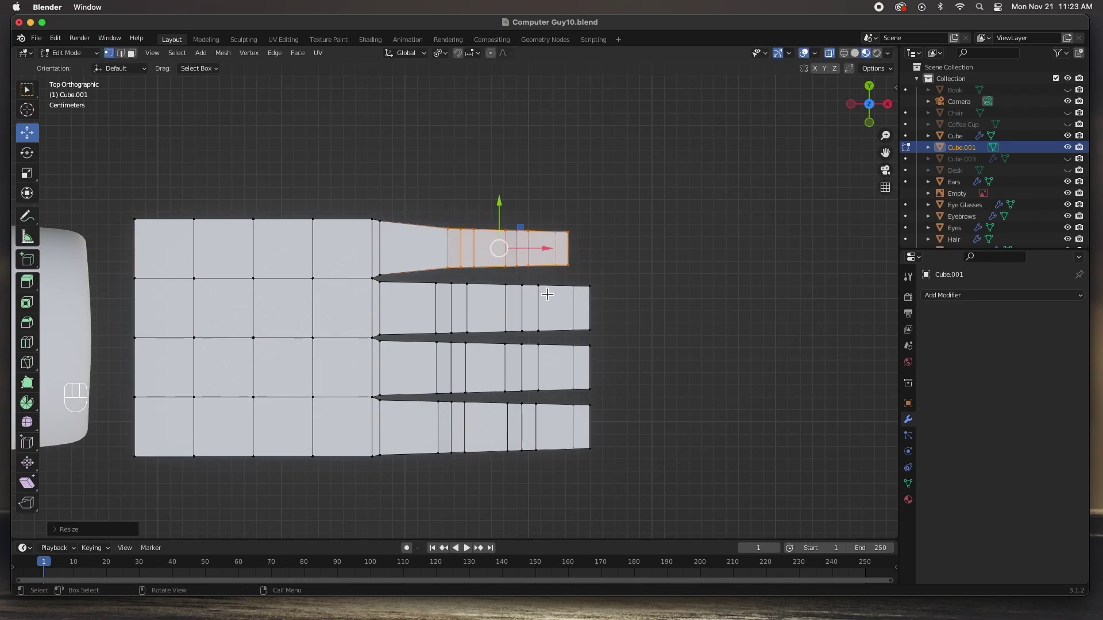
{"action": "left_click_drag", "start_coordinate": [502, 251], "coordinate": [482, 238]}
{"action": "key", "text": "r"}
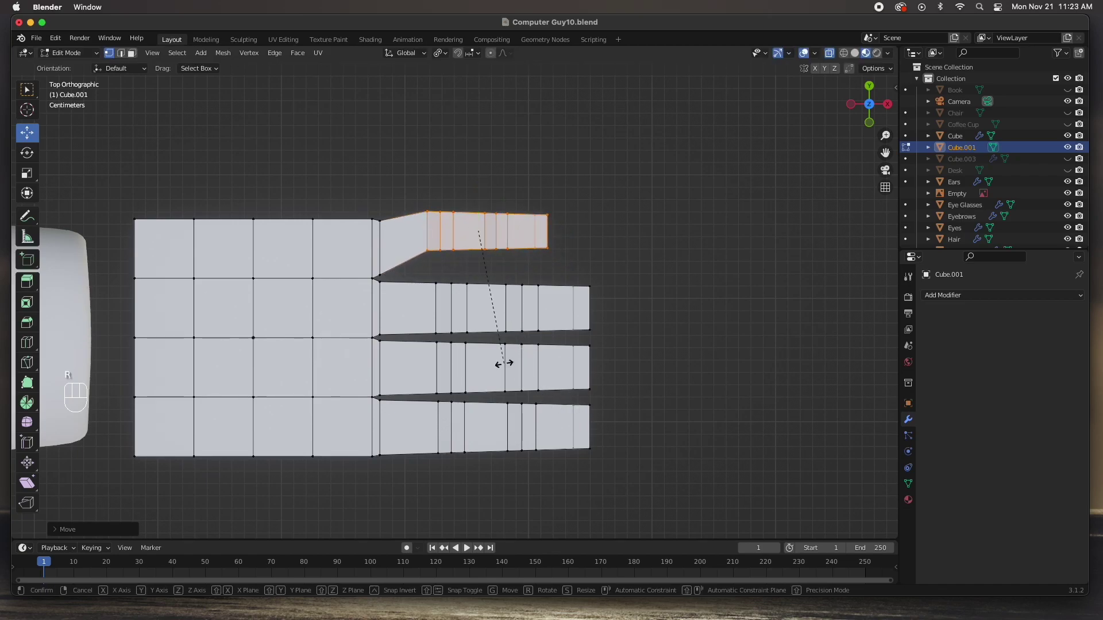
{"action": "left_click", "coordinate": [544, 362]}
{"action": "left_click_drag", "start_coordinate": [479, 231], "coordinate": [470, 224]}
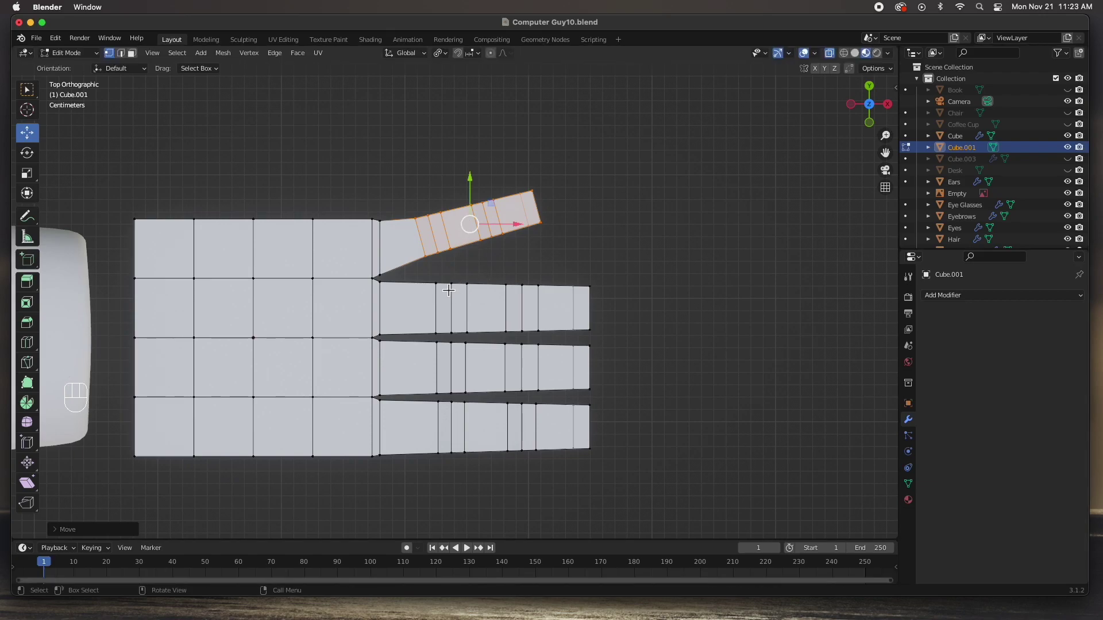
Step: Scale the second finger from +Y to about 0.87 from its first knuckle band to the tip, and angle and shift it slightly toward +Y
{"action": "left_click_drag", "start_coordinate": [429, 277], "coordinate": [606, 343]}
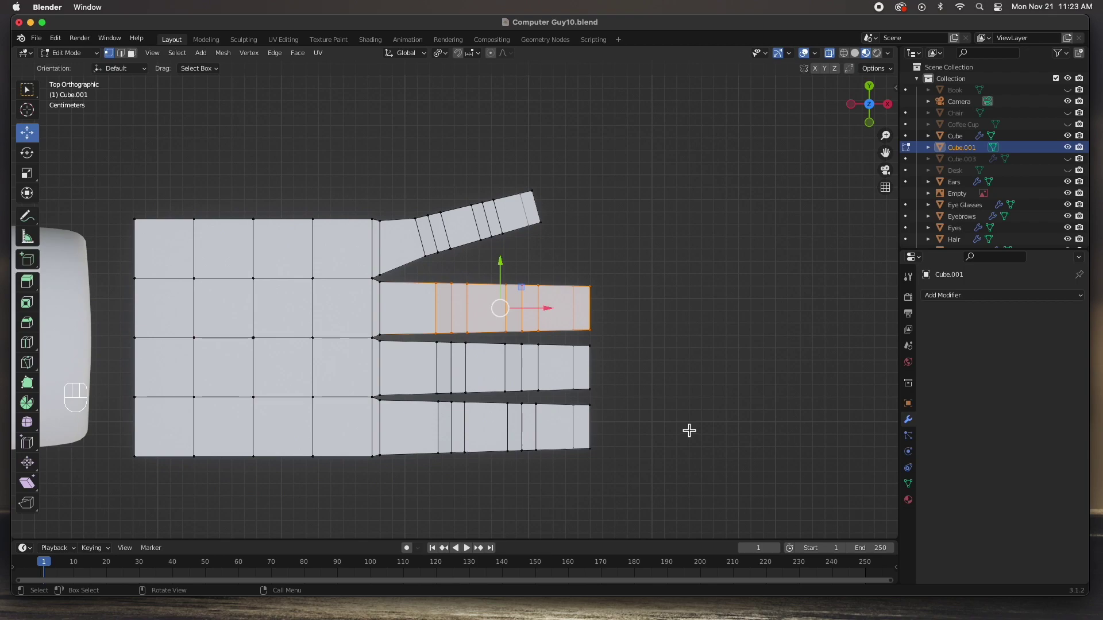
{"action": "key", "text": "s"}
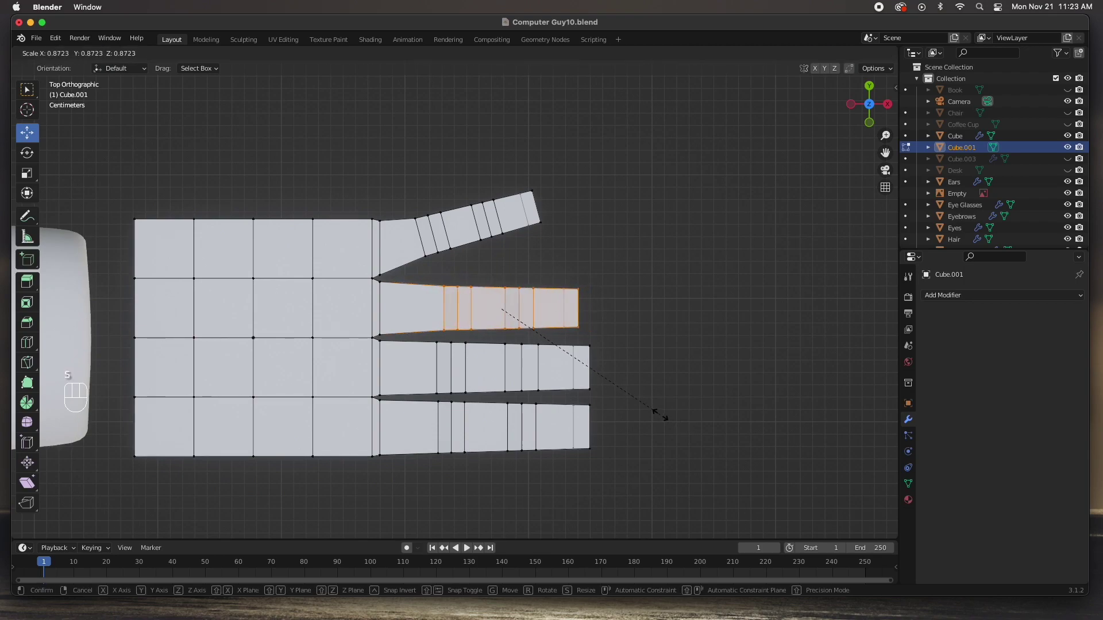
{"action": "left_click", "coordinate": [660, 411]}
{"action": "left_click_drag", "start_coordinate": [502, 310], "coordinate": [495, 308]}
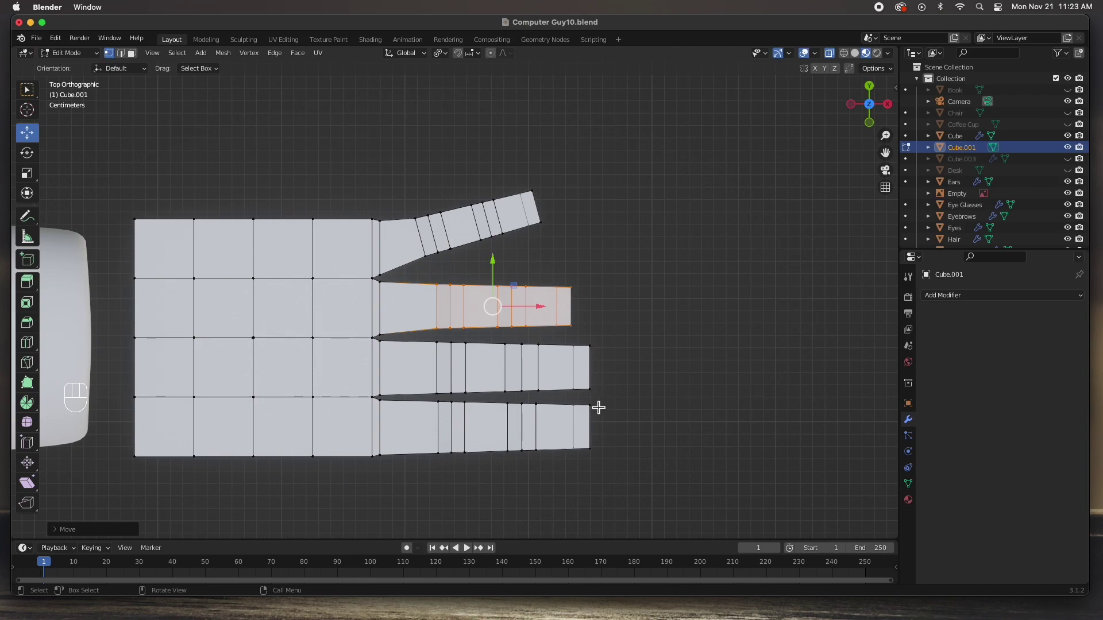
{"action": "key", "text": "r"}
{"action": "left_click", "coordinate": [569, 371]}
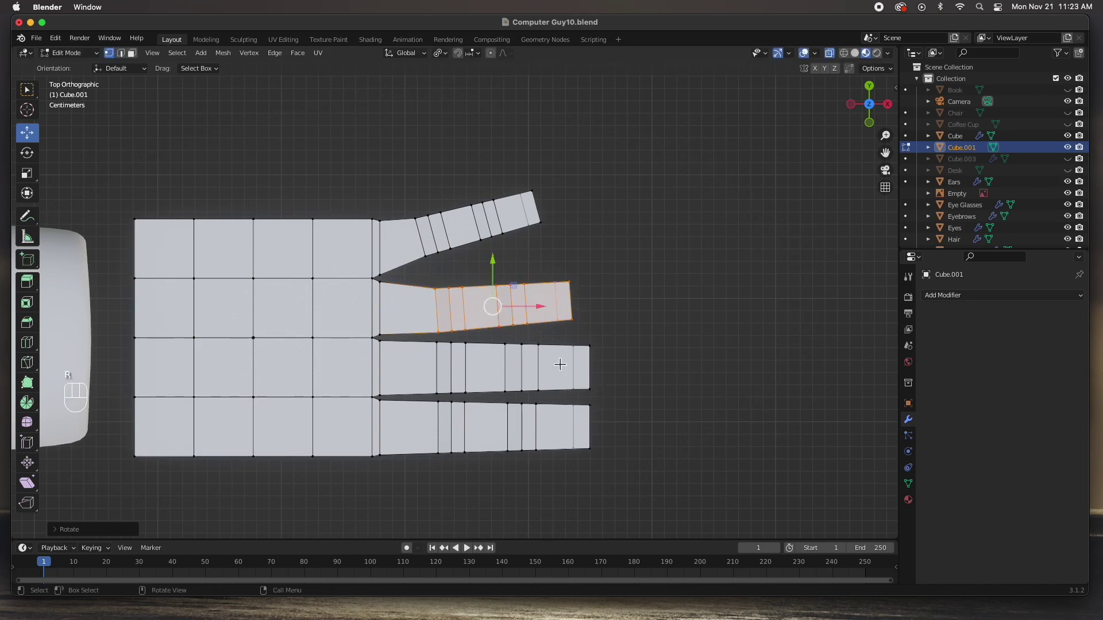
{"action": "left_click_drag", "start_coordinate": [494, 307], "coordinate": [495, 296]}
{"action": "key", "text": "r"}
{"action": "left_click", "coordinate": [615, 430]}
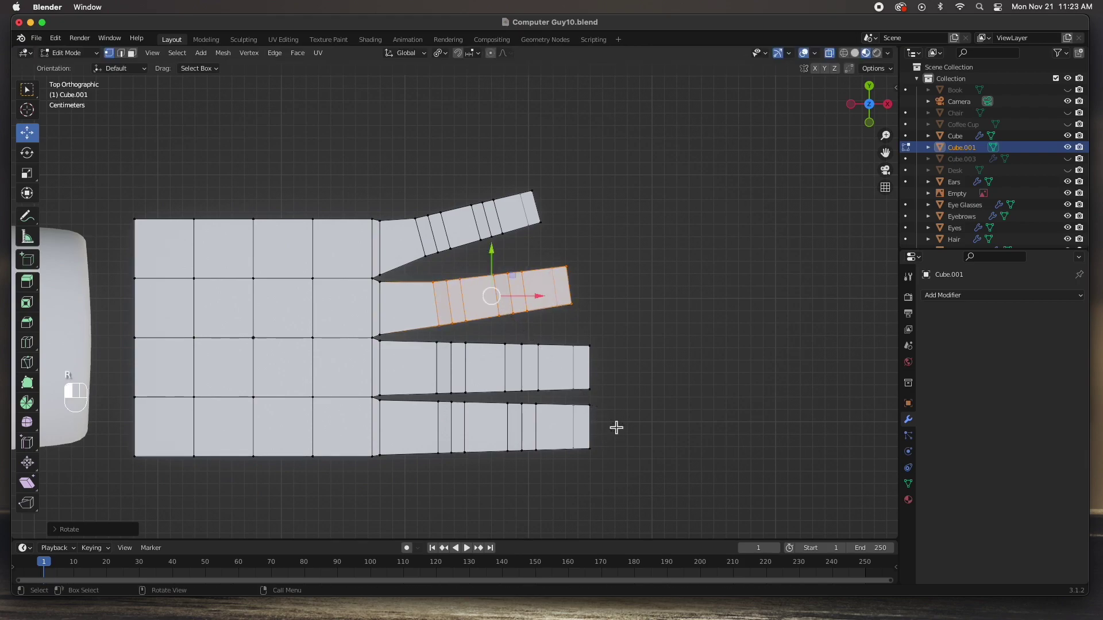
{"action": "left_click_drag", "start_coordinate": [492, 296], "coordinate": [494, 293]}
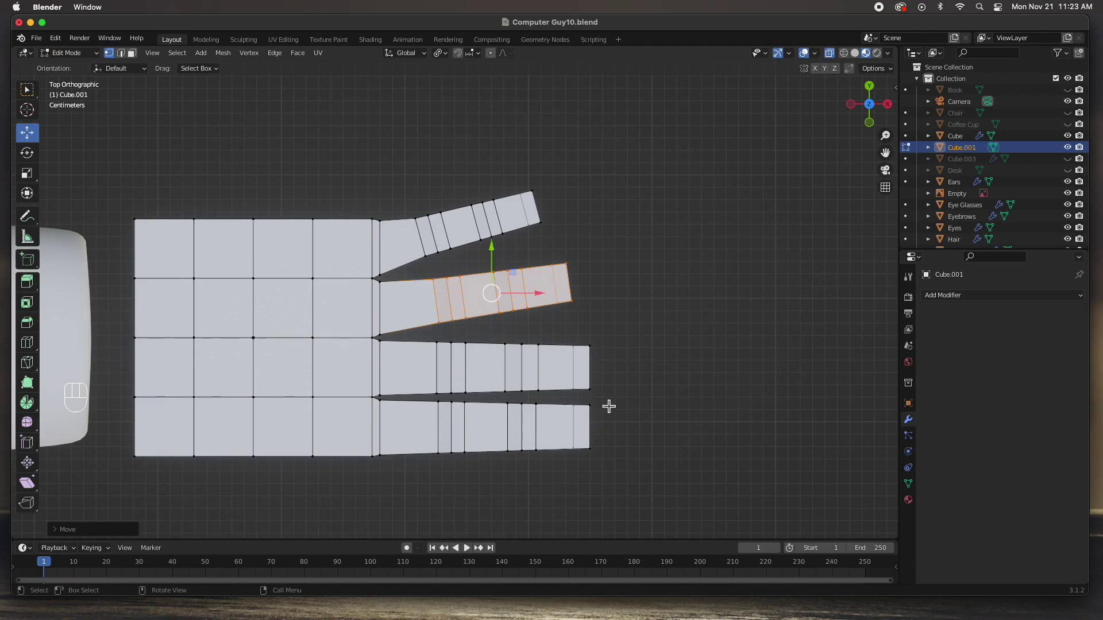
Step: Move the -Y finger's section beyond its base outward, scale it down slightly, and rotate and shift it to splay toward -Y
{"action": "left_click_drag", "start_coordinate": [626, 488], "coordinate": [439, 402]}
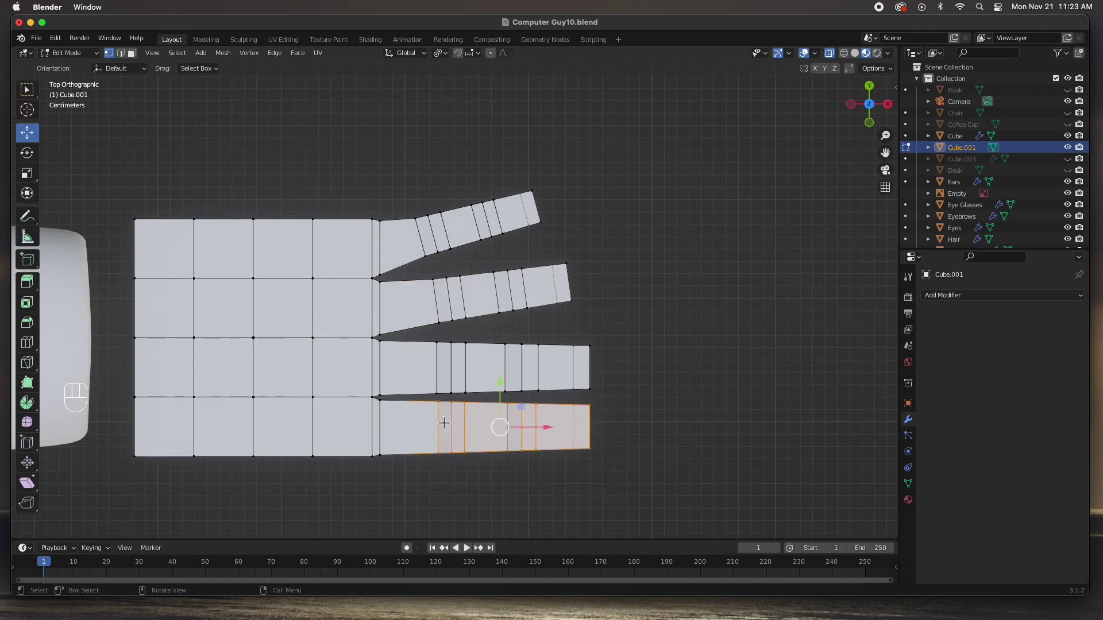
{"action": "left_click_drag", "start_coordinate": [504, 436], "coordinate": [488, 460]}
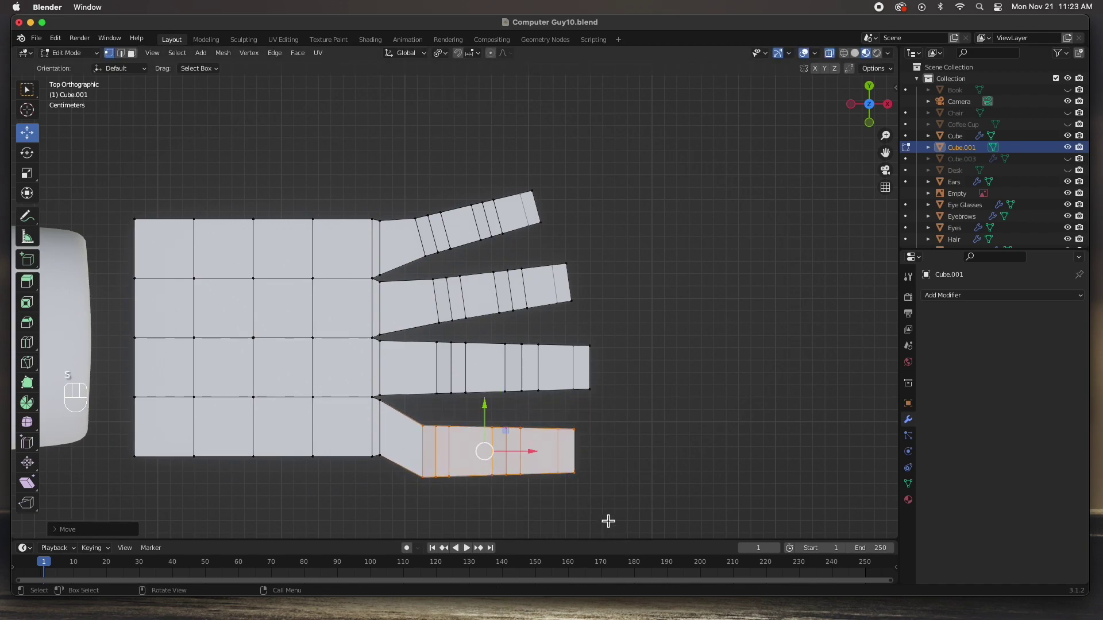
{"action": "key", "text": "s"}
{"action": "left_click", "coordinate": [591, 512]}
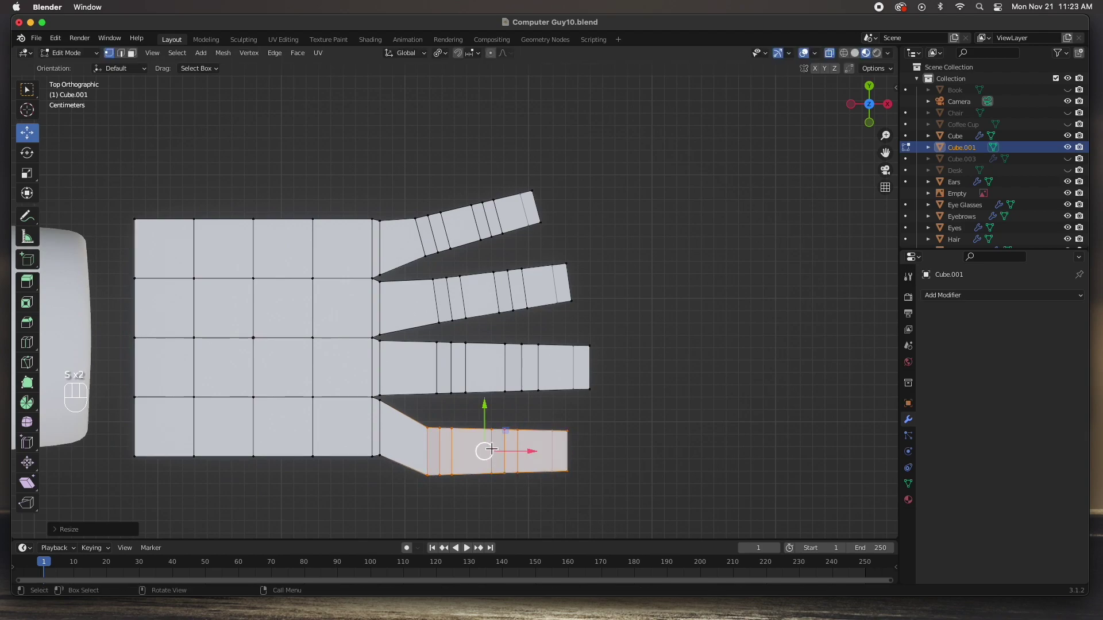
{"action": "key", "text": "r"}
{"action": "left_click", "coordinate": [493, 447]}
{"action": "left_click_drag", "start_coordinate": [493, 446], "coordinate": [464, 457]}
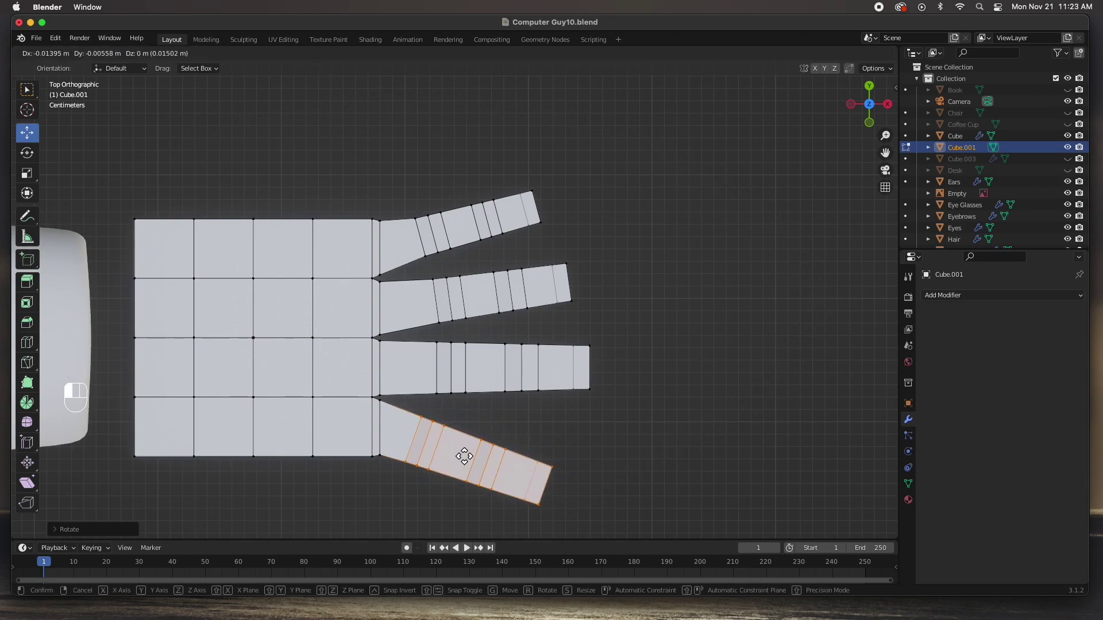
Step: Refine the splayed -Y finger's placement with small moves and rotations, turning it back about 3.2° toward its neighbour first
{"action": "left_click_drag", "start_coordinate": [465, 456], "coordinate": [477, 461]}
{"action": "key", "text": "r"}
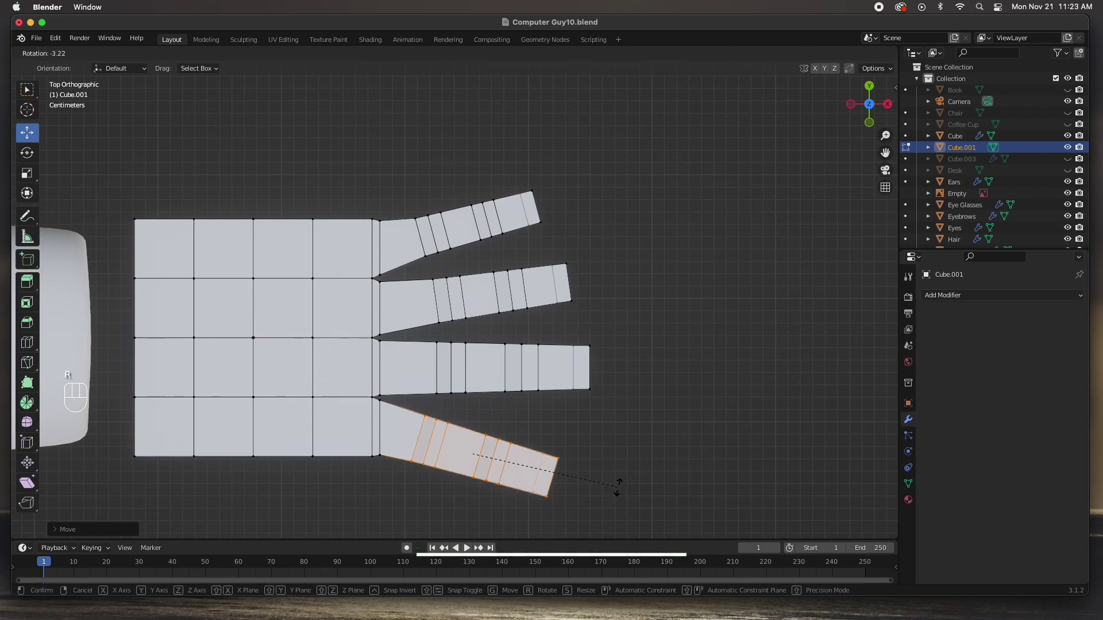
{"action": "left_click", "coordinate": [619, 485]}
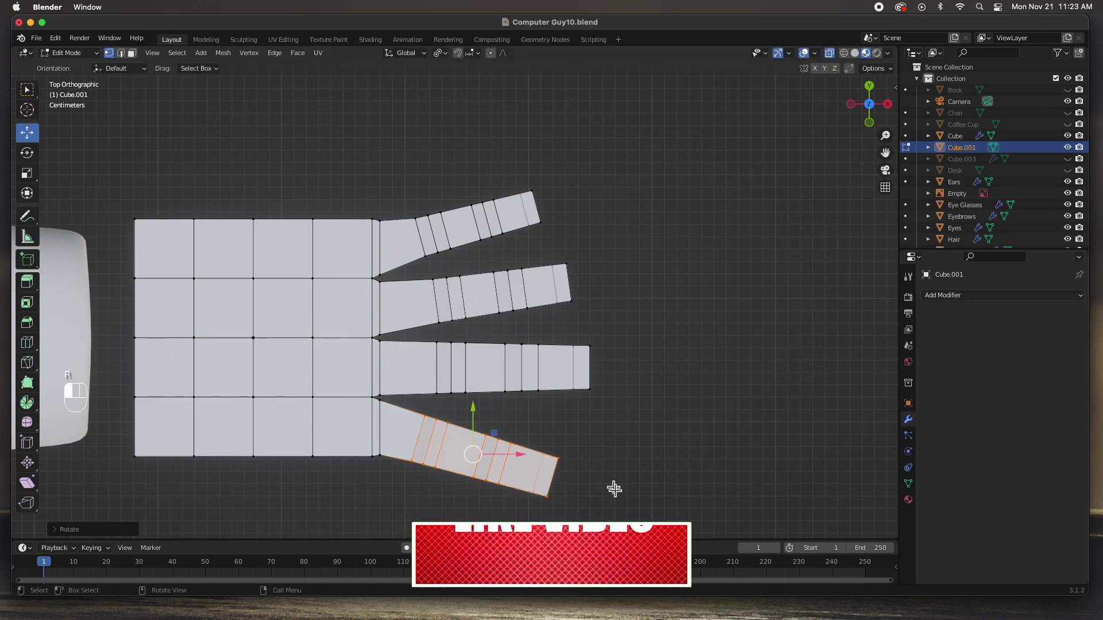
{"action": "left_click_drag", "start_coordinate": [480, 450], "coordinate": [486, 452]}
{"action": "key", "text": "r"}
{"action": "left_click", "coordinate": [618, 495]}
Step: Return the hand to Object Mode and add a Subdivision Surface modifier with the viewport level set to 2
{"action": "middle_click_drag", "start_coordinate": [591, 466], "coordinate": [608, 373]}
{"action": "left_click", "coordinate": [653, 381]}
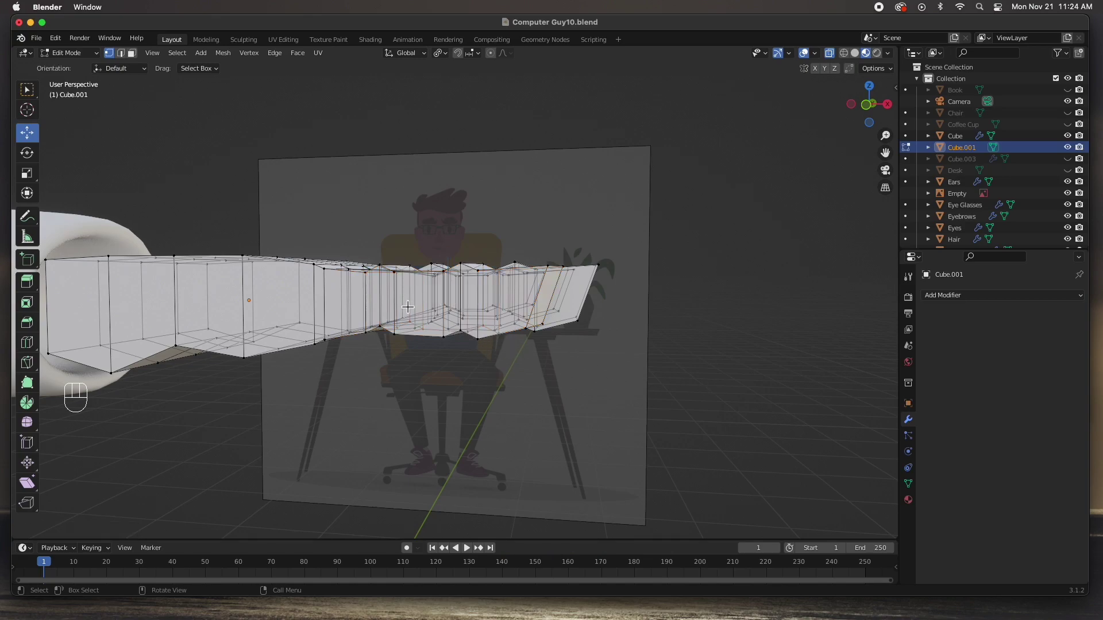
{"action": "key", "text": "Tab"}
{"action": "middle_click_drag", "start_coordinate": [372, 319], "coordinate": [371, 350]}
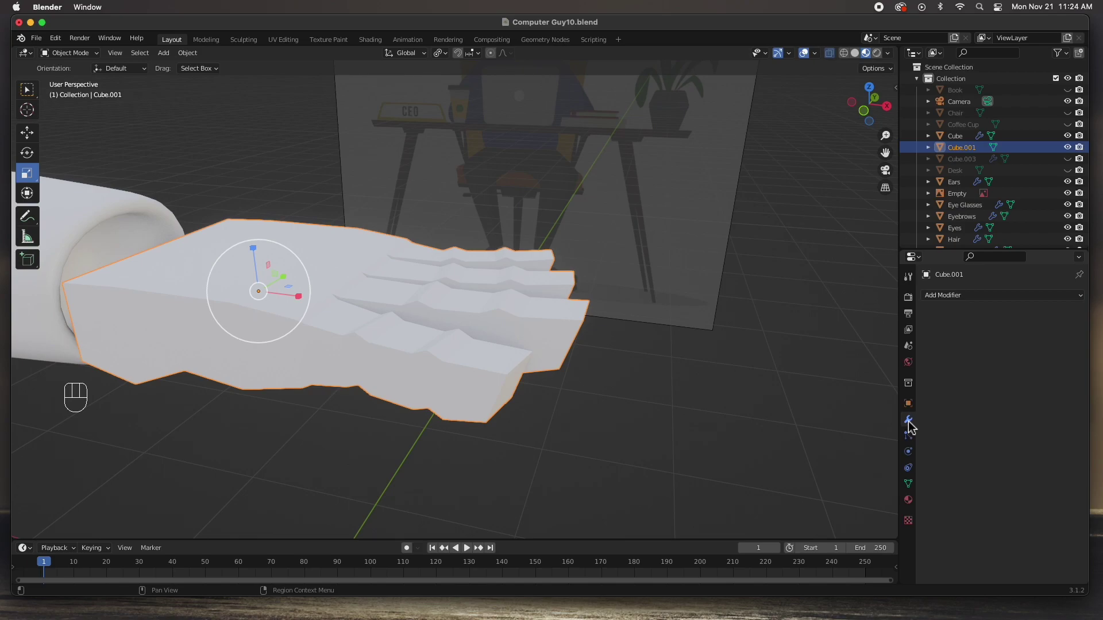
{"action": "left_click", "coordinate": [963, 297]}
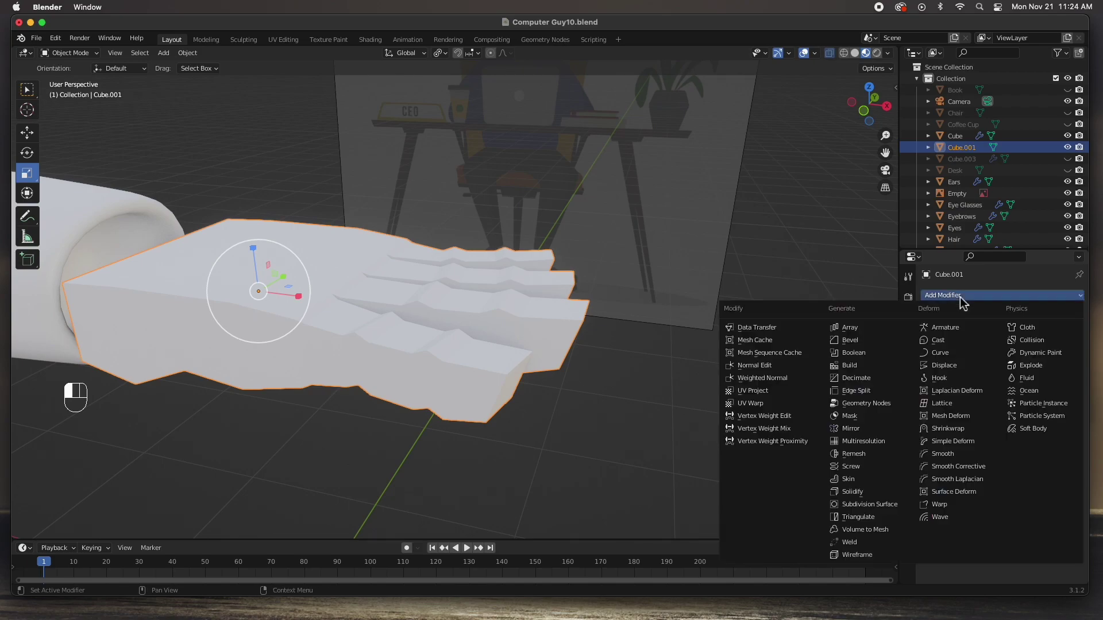
{"action": "left_click", "coordinate": [867, 505]}
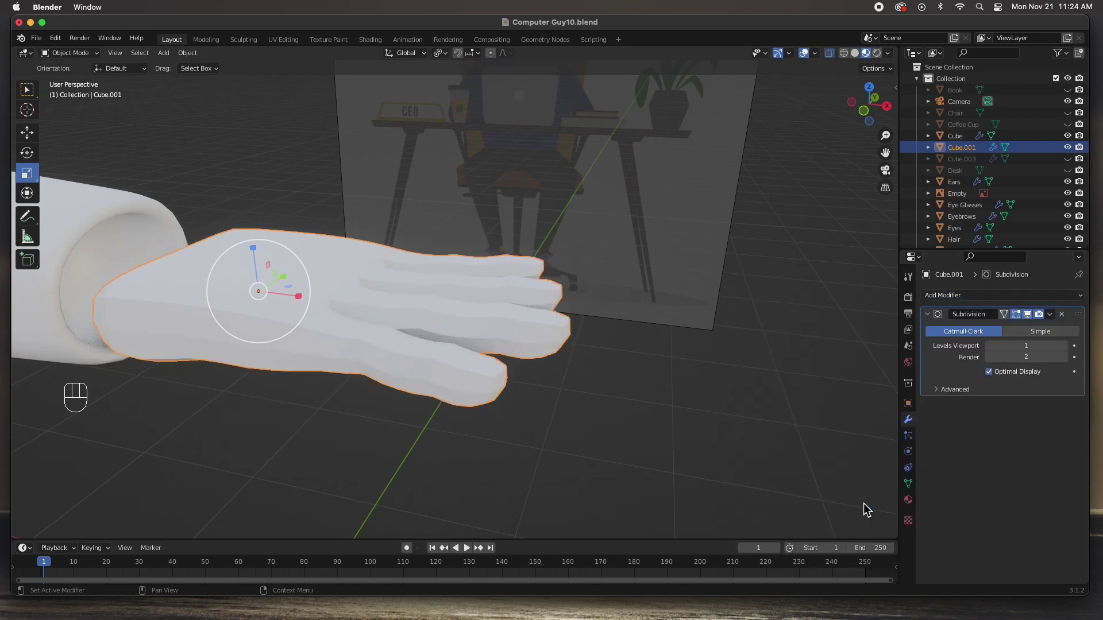
{"action": "left_click", "coordinate": [1062, 348]}
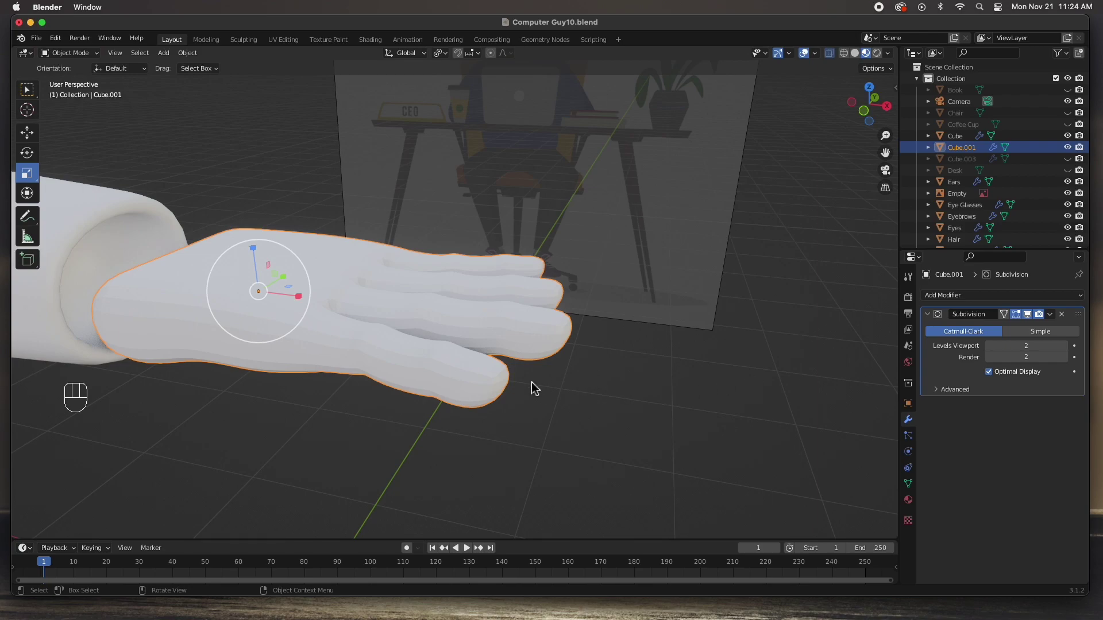
Step: Shade the hand smooth, deselect it, and check its smoothed shape from the side and from above
{"action": "right_click", "coordinate": [469, 337]}
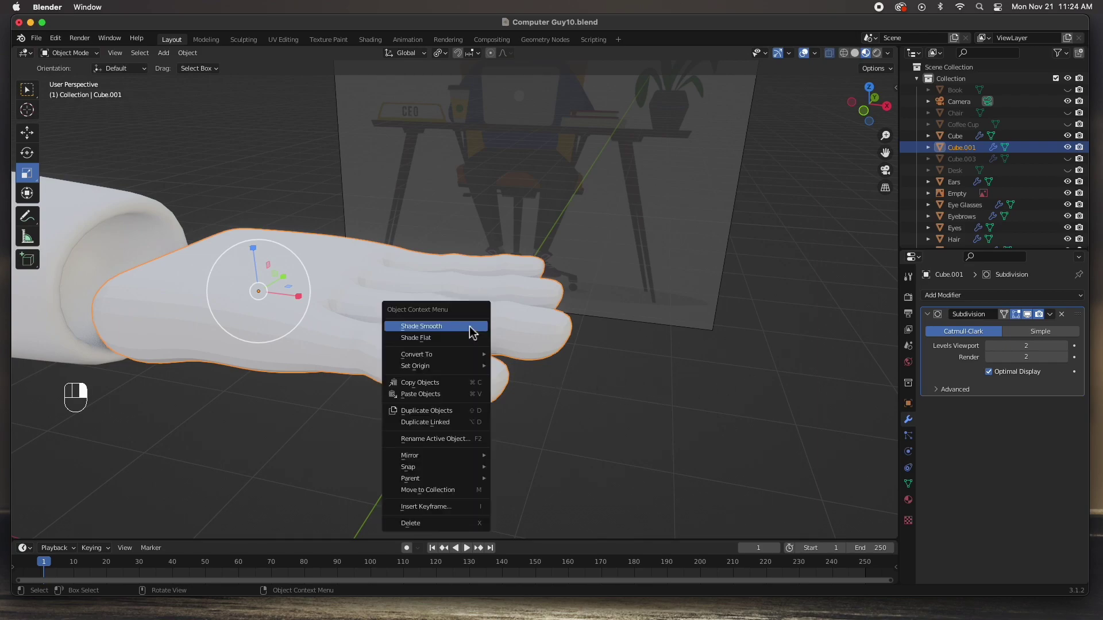
{"action": "left_click", "coordinate": [461, 326]}
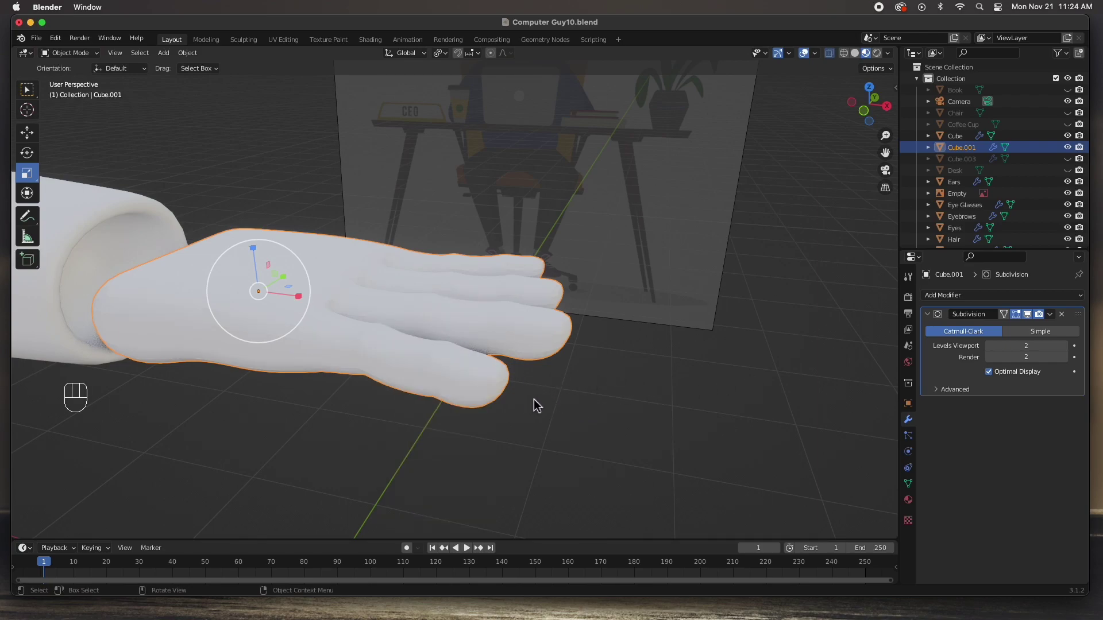
{"action": "left_click", "coordinate": [574, 419]}
{"action": "middle_click_drag", "start_coordinate": [610, 440], "coordinate": [593, 414]}
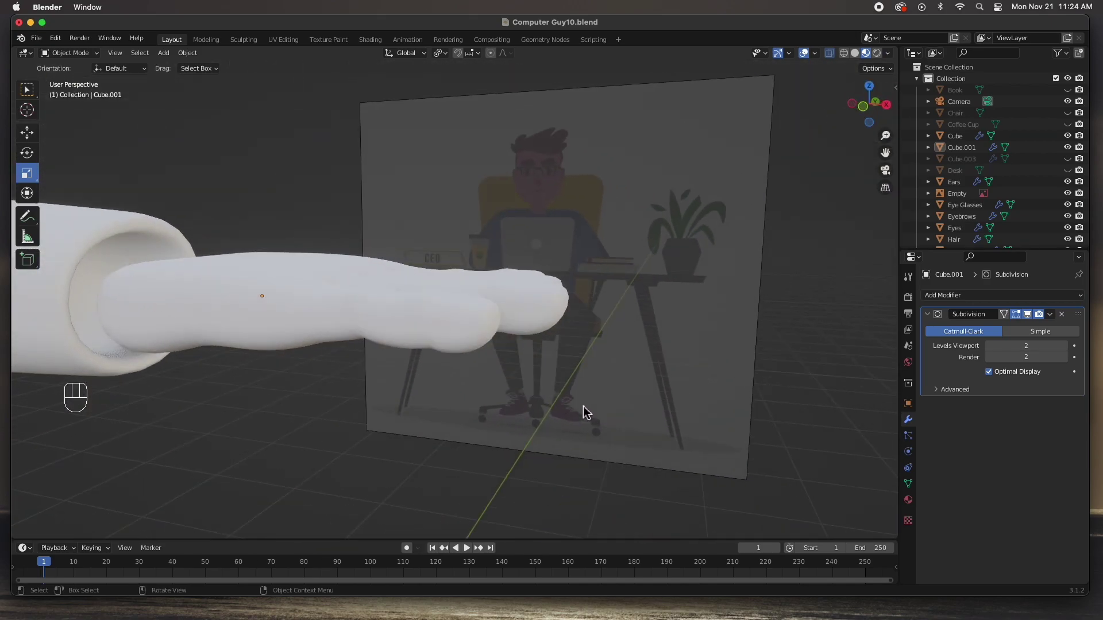
{"action": "key", "text": "KP_7"}
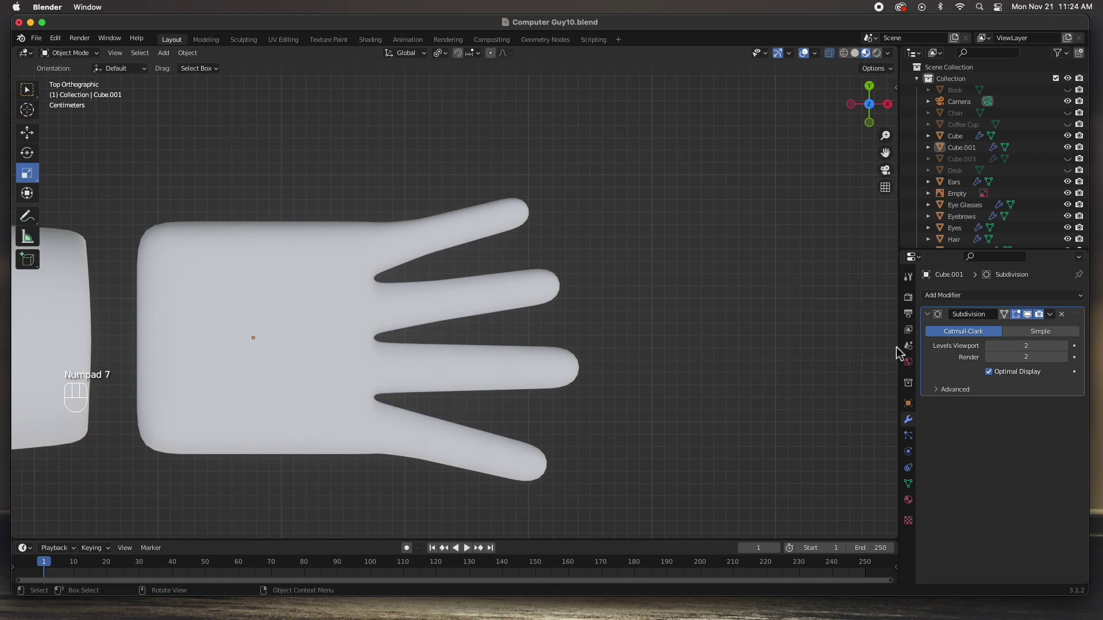
Step: Turn off the Subdivision modifier's viewport display and open the hand mesh in Edit Mode
{"action": "left_click", "coordinate": [1027, 315]}
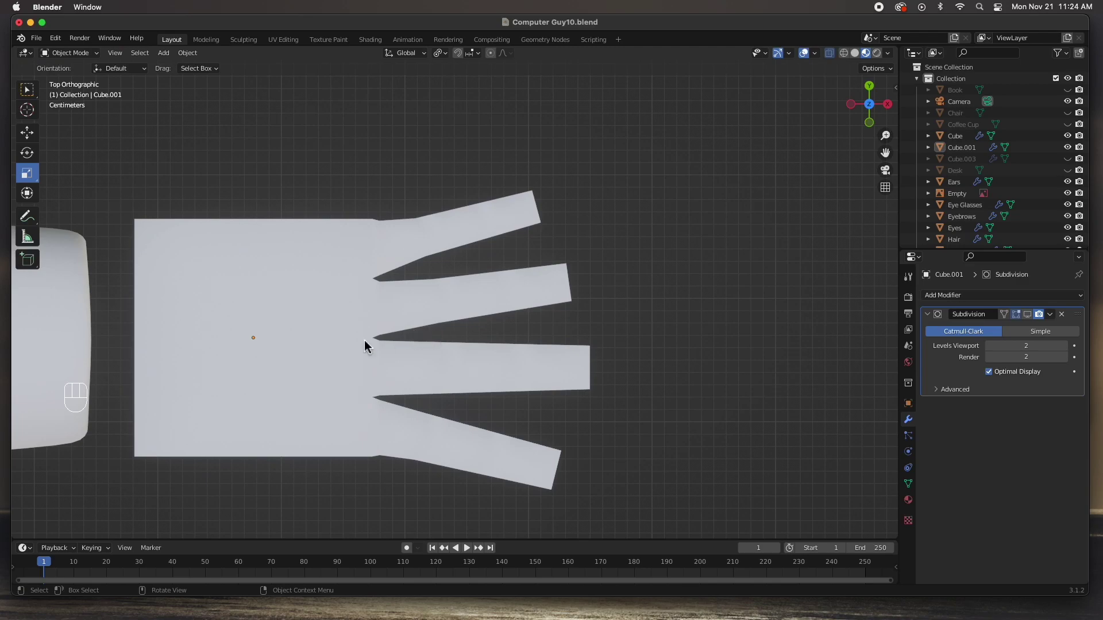
{"action": "left_click", "coordinate": [332, 348]}
{"action": "key", "text": "Tab"}
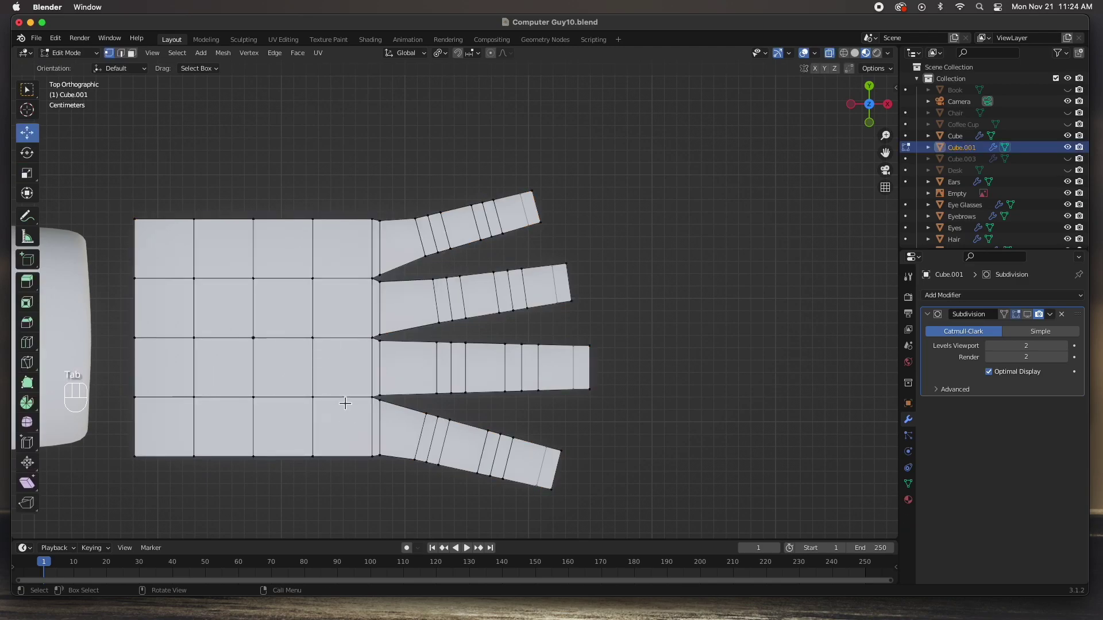
Step: Extrude the two -Y side faces of the palm nearest the wrist about 0.047 m toward -Y, working in top view
{"action": "middle_click_drag", "start_coordinate": [350, 447], "coordinate": [256, 407]}
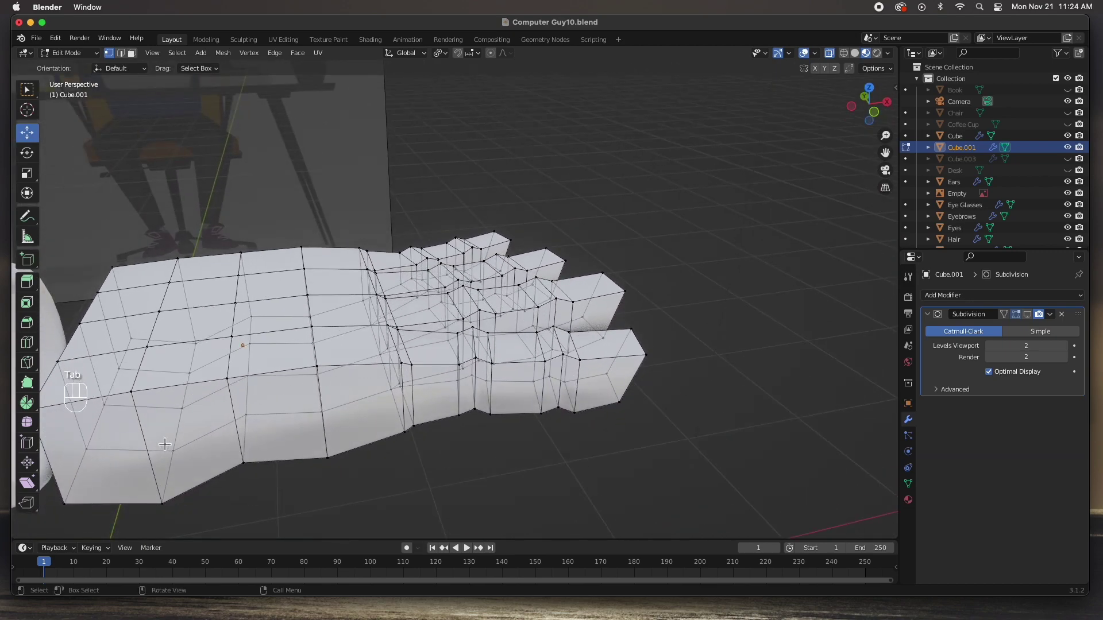
{"action": "key", "text": "3"}
{"action": "left_click", "coordinate": [195, 439]}
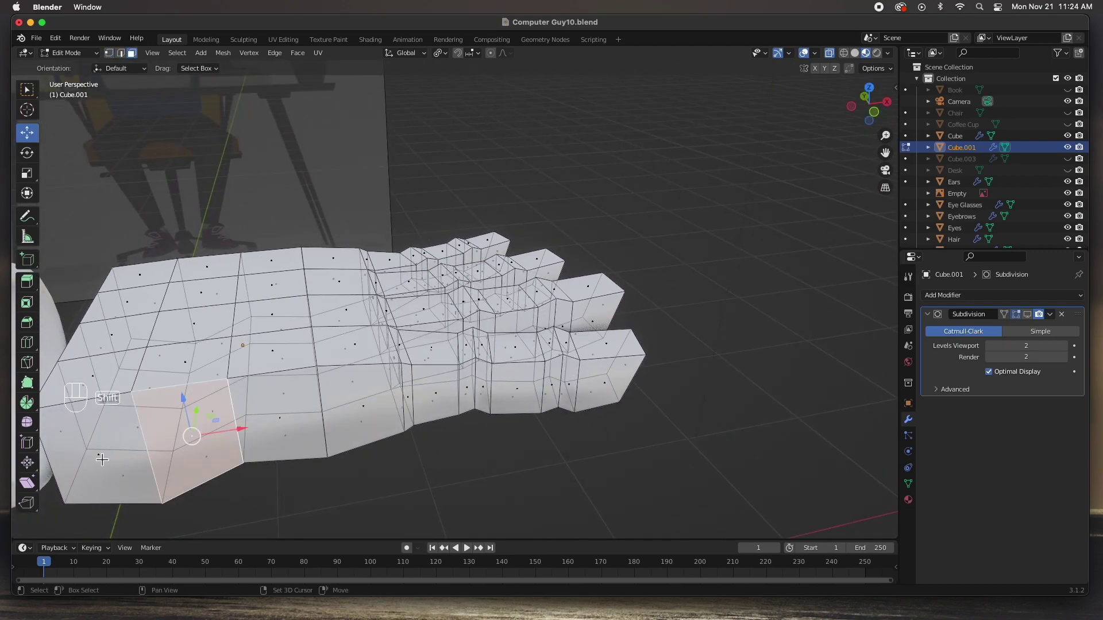
{"action": "left_click", "coordinate": [102, 460], "text": "shift"}
{"action": "key", "text": "KP_7"}
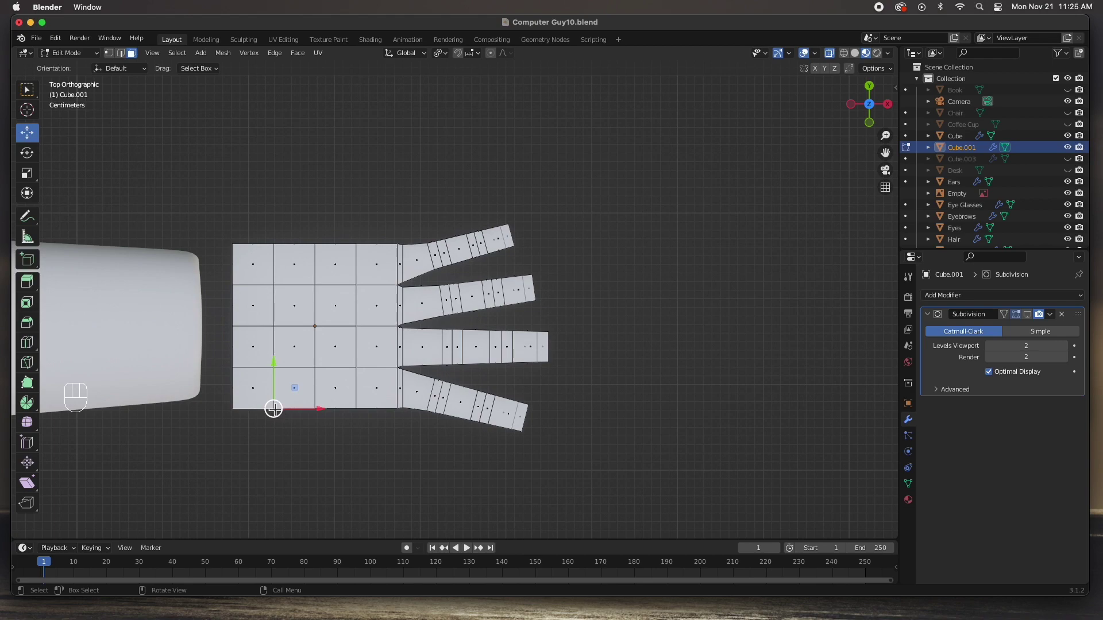
{"action": "key", "text": "e"}
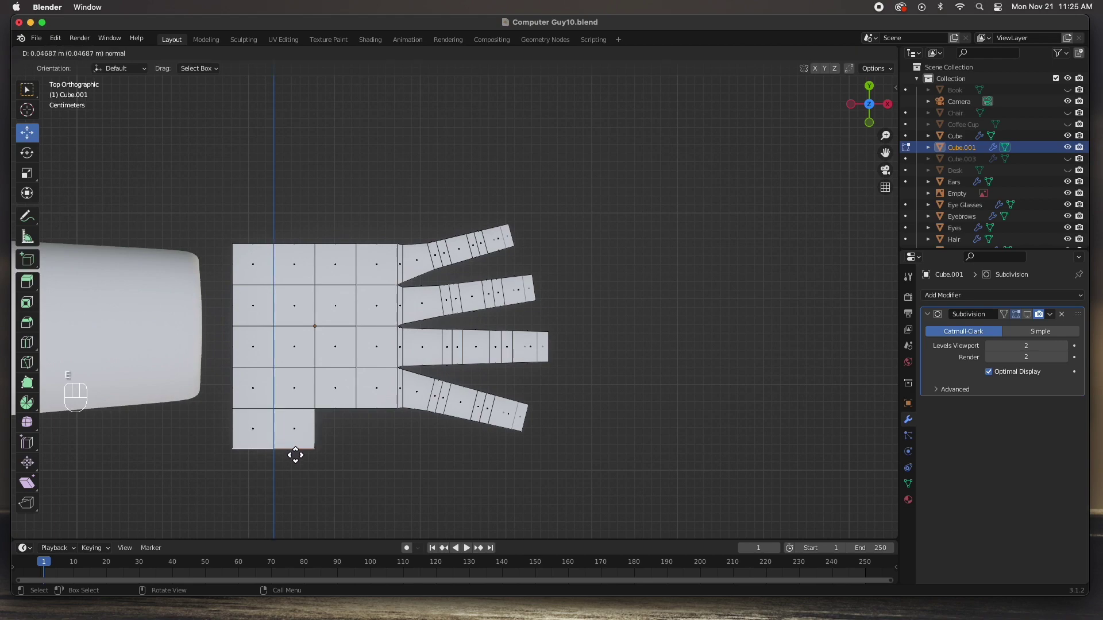
{"action": "left_click", "coordinate": [295, 455]}
Step: Rotate the thumb base's end faces to slant toward the fingers, scale them down, and shift them slightly toward +X
{"action": "key", "text": "r"}
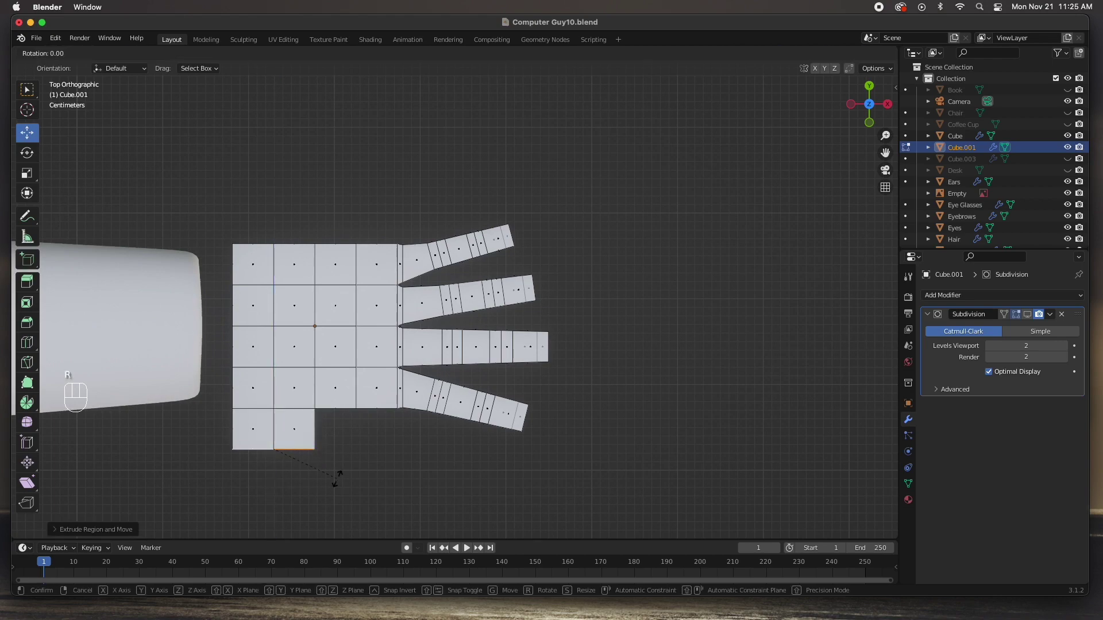
{"action": "left_click", "coordinate": [346, 459]}
{"action": "key", "text": "s"}
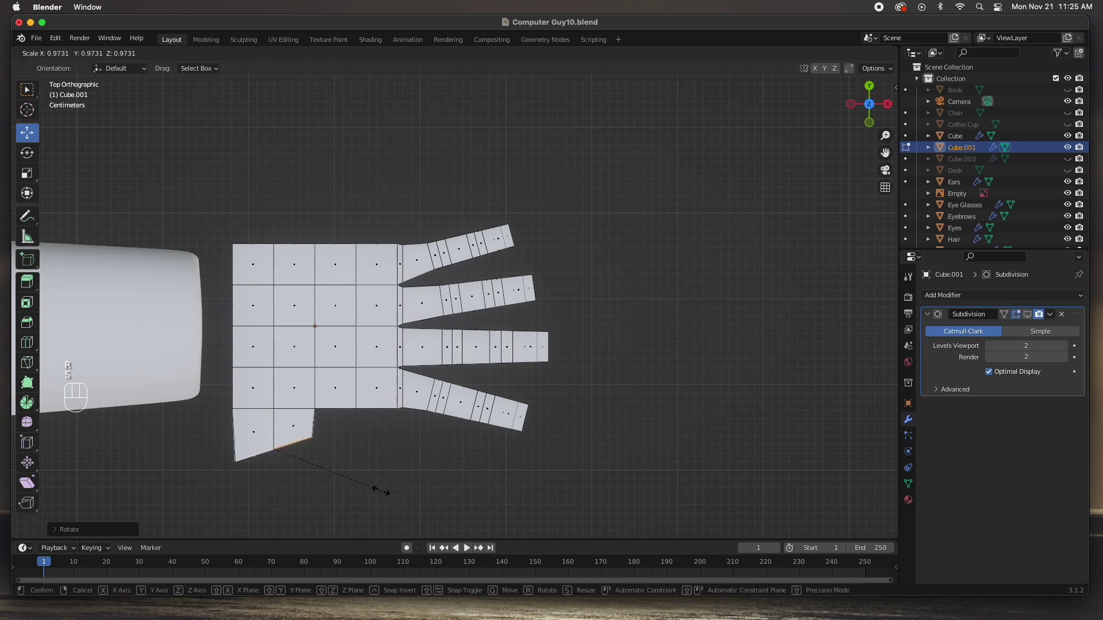
{"action": "left_click", "coordinate": [339, 482]}
{"action": "key", "text": "g"}
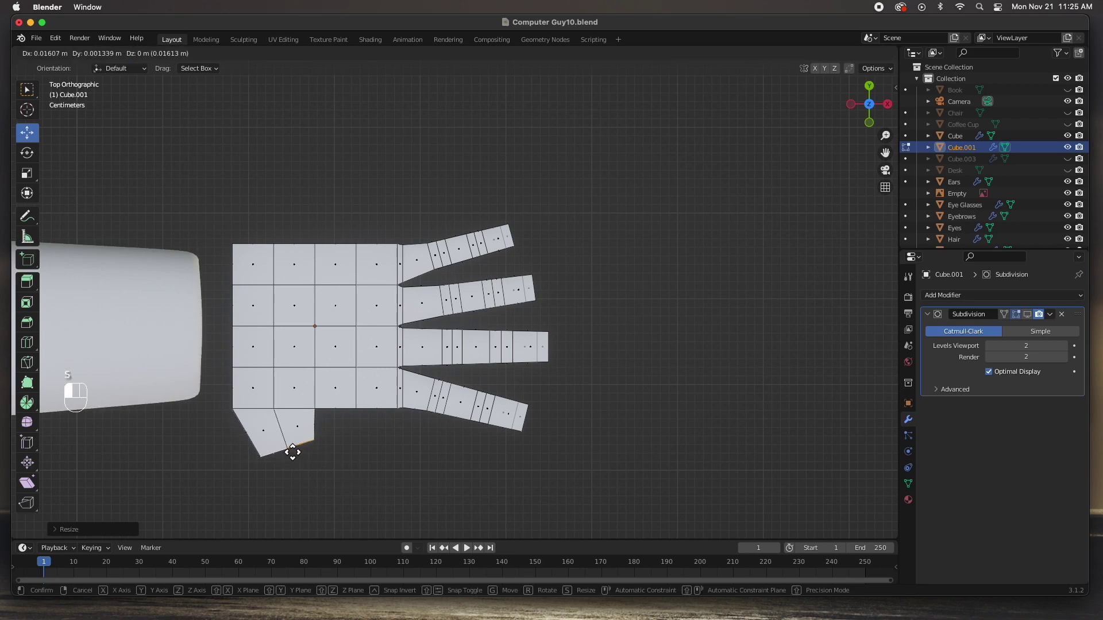
{"action": "left_click", "coordinate": [286, 450]}
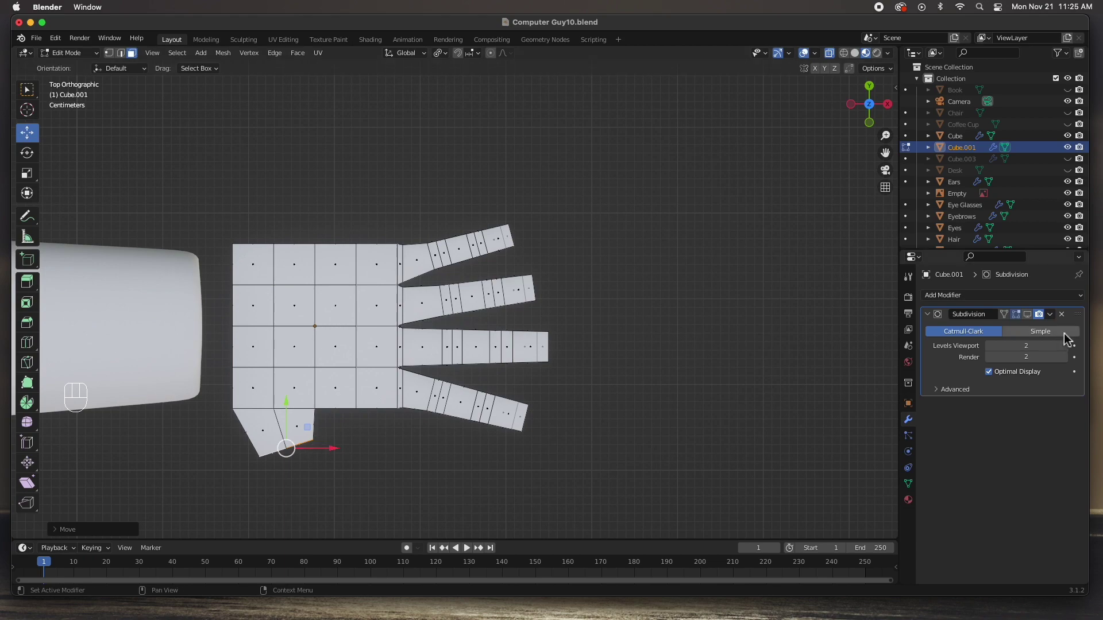
Step: Turn the Subdivision modifier's viewport display back on, then nudge the thumb base's end about 0.009 m, mainly toward +X, and rotate it slightly further
{"action": "left_click", "coordinate": [1015, 315]}
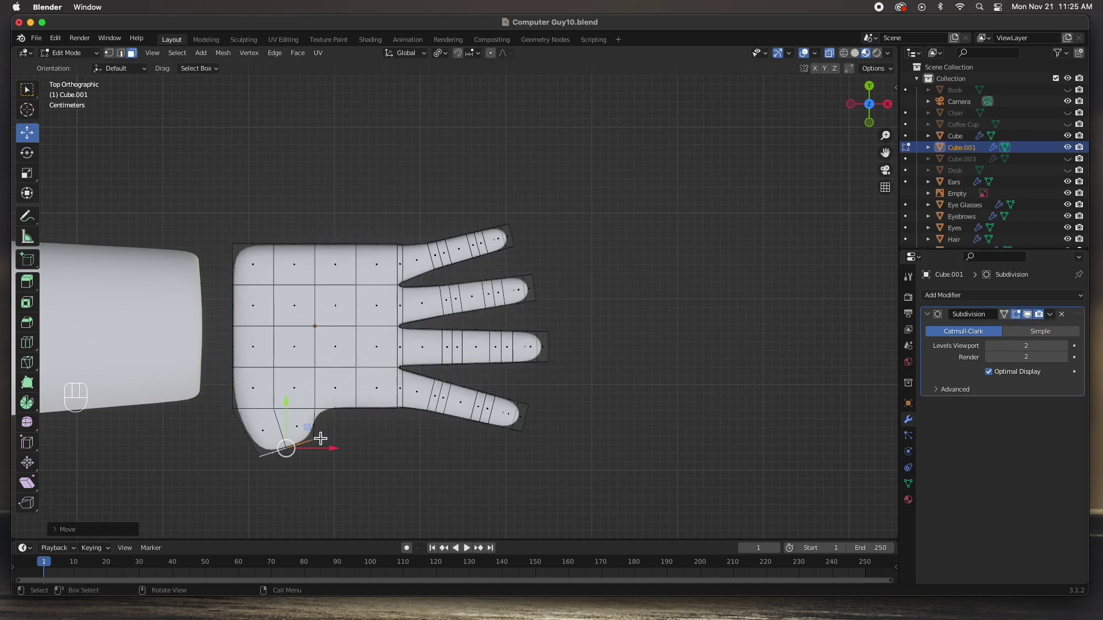
{"action": "key", "text": "g"}
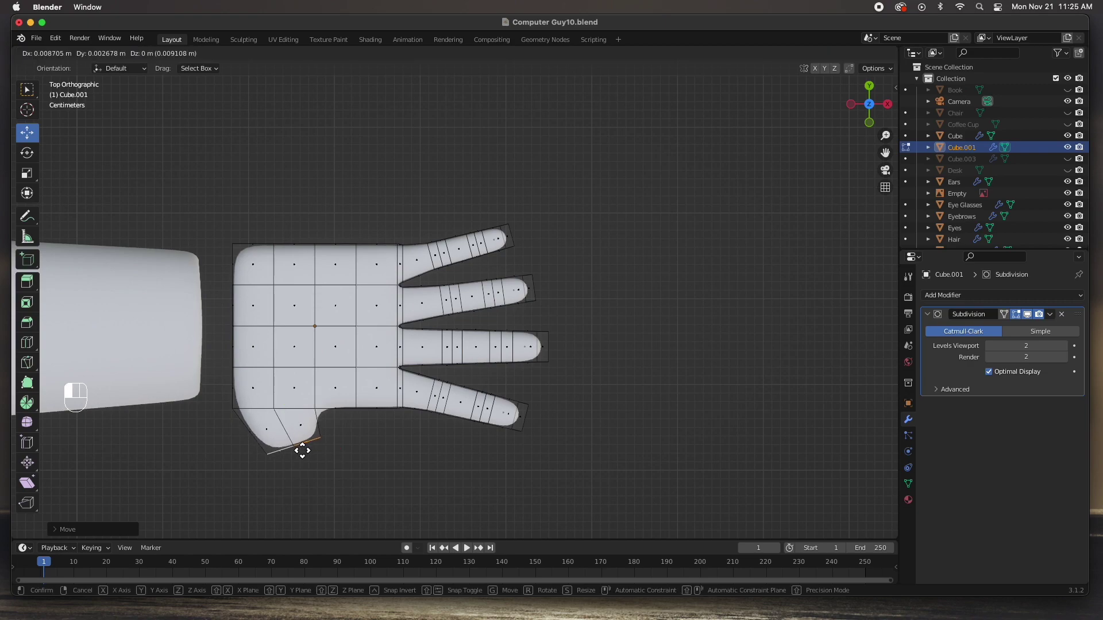
{"action": "left_click", "coordinate": [303, 451]}
{"action": "key", "text": "r"}
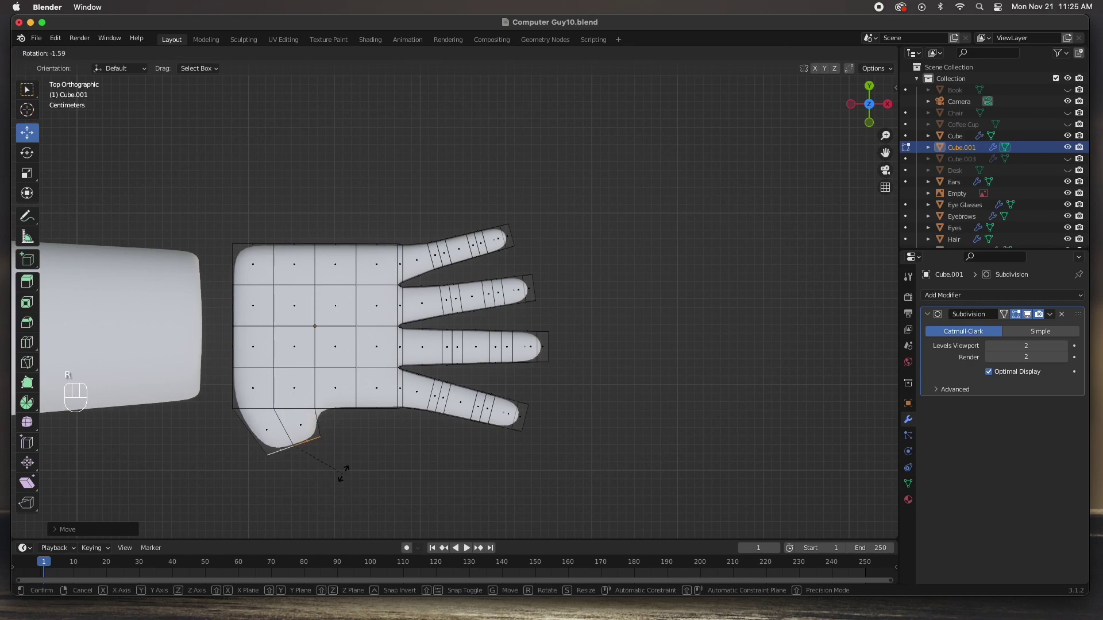
{"action": "left_click", "coordinate": [345, 464]}
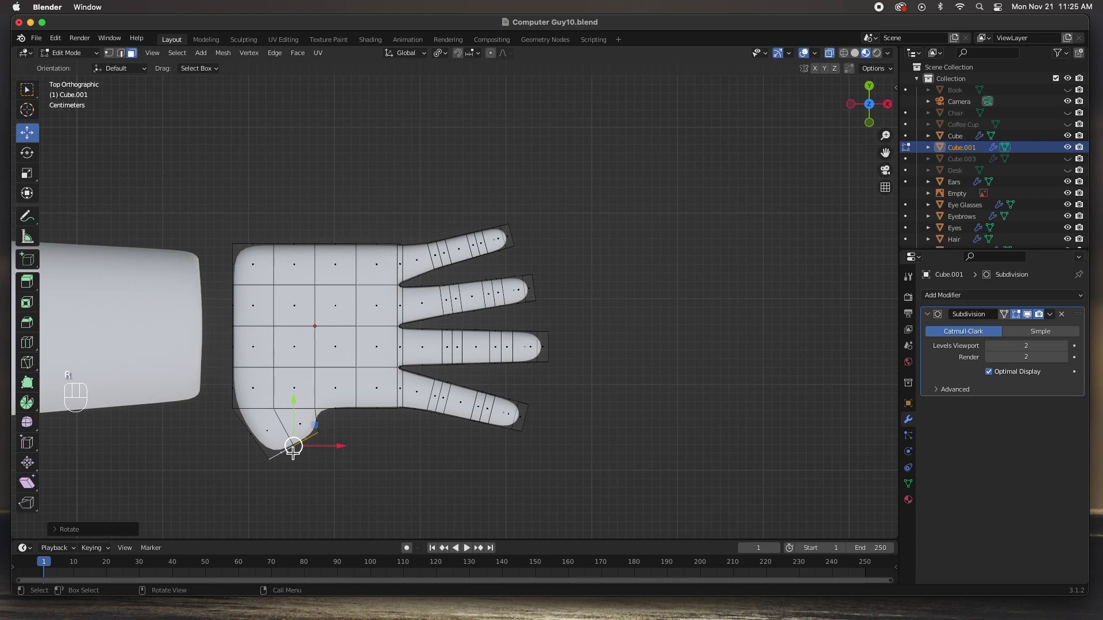
Step: Extrude a second thumb segment about 0.04 m, scale its end to about 0.53, and shift it slightly toward +X and +Y
{"action": "key", "text": "e"}
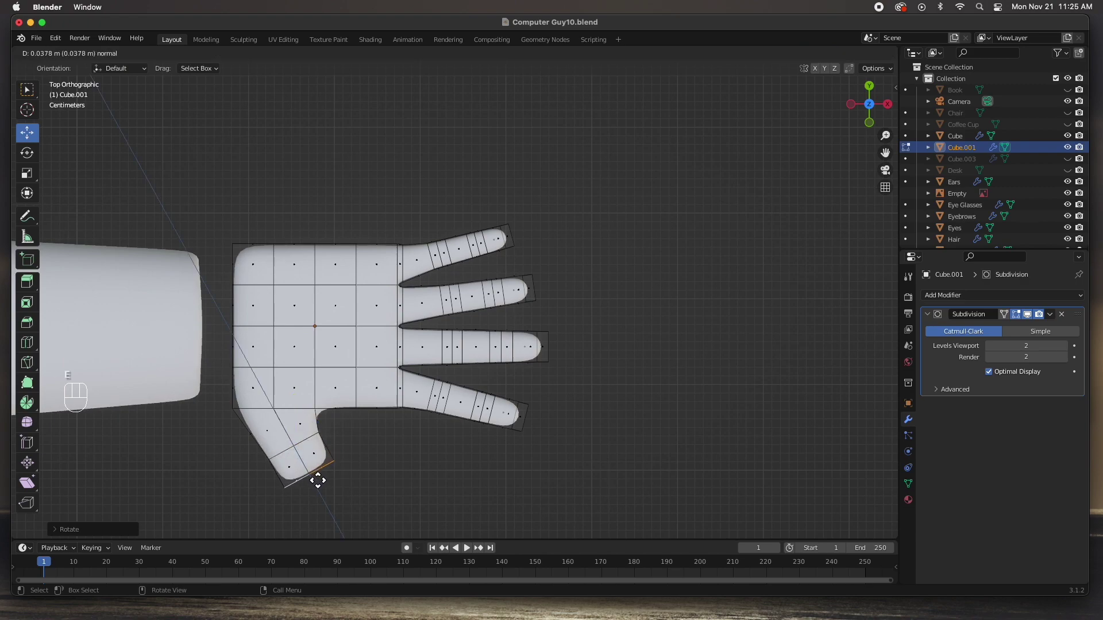
{"action": "left_click", "coordinate": [318, 482]}
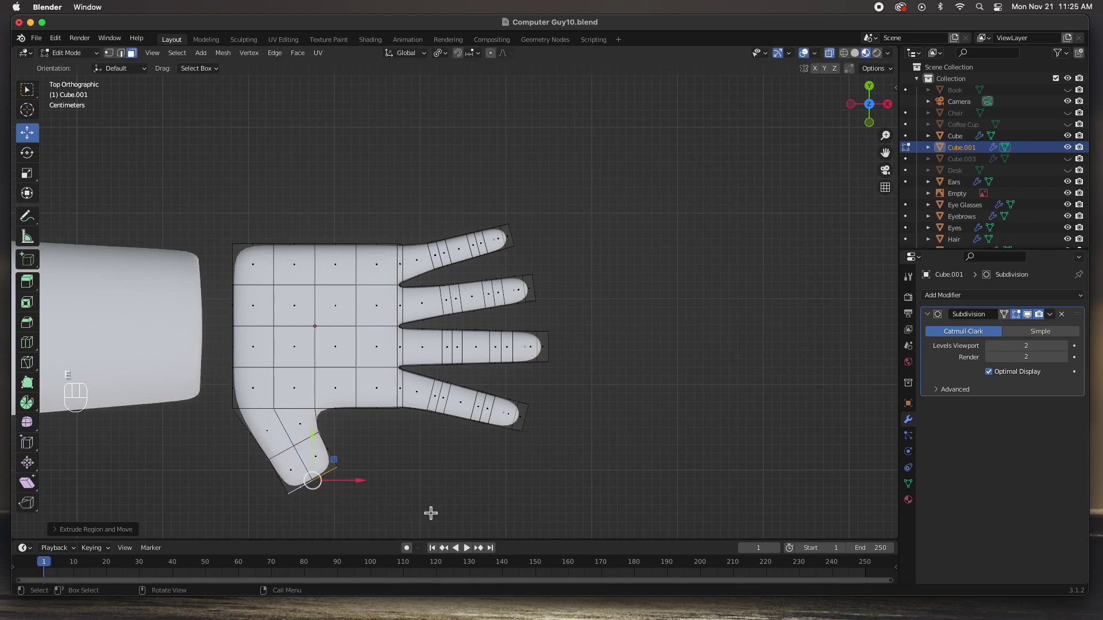
{"action": "key", "text": "s"}
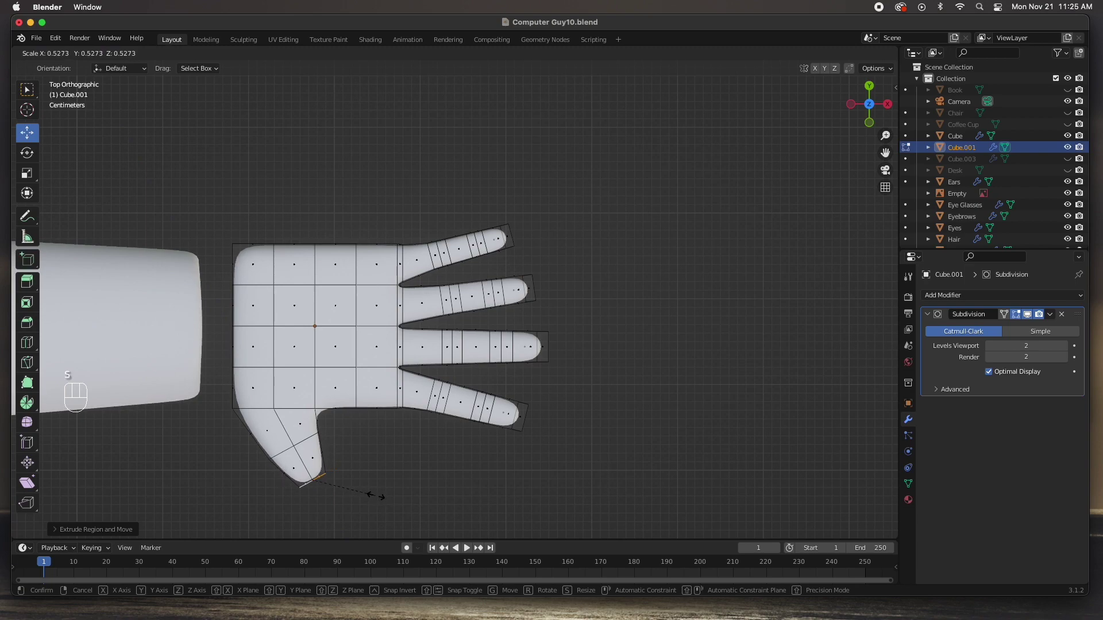
{"action": "left_click", "coordinate": [376, 494]}
{"action": "key", "text": "g"}
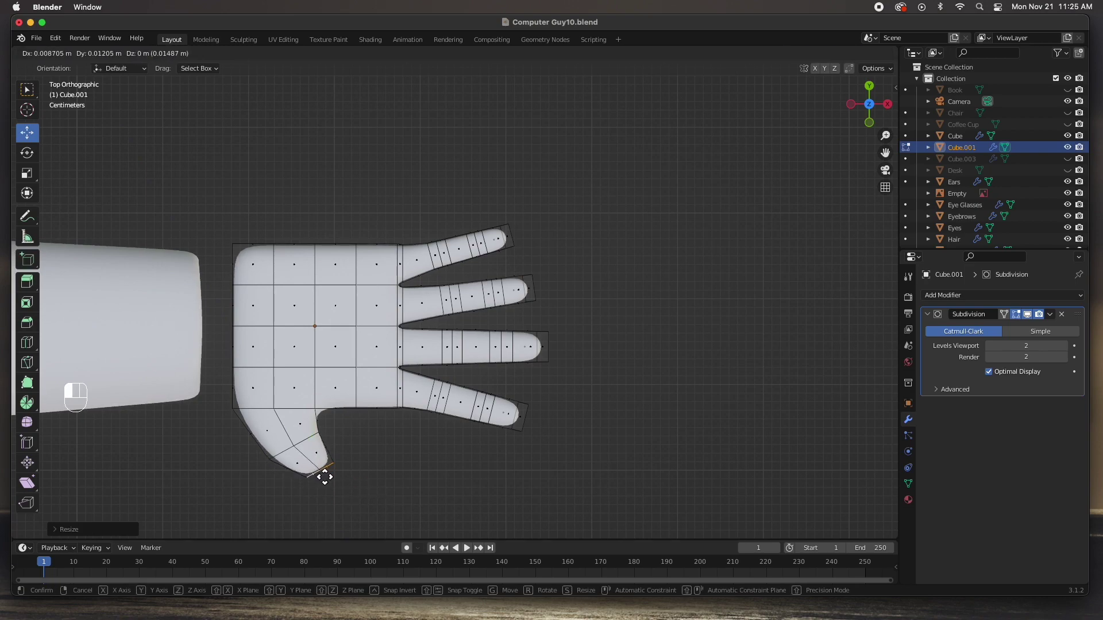
{"action": "left_click", "coordinate": [318, 472]}
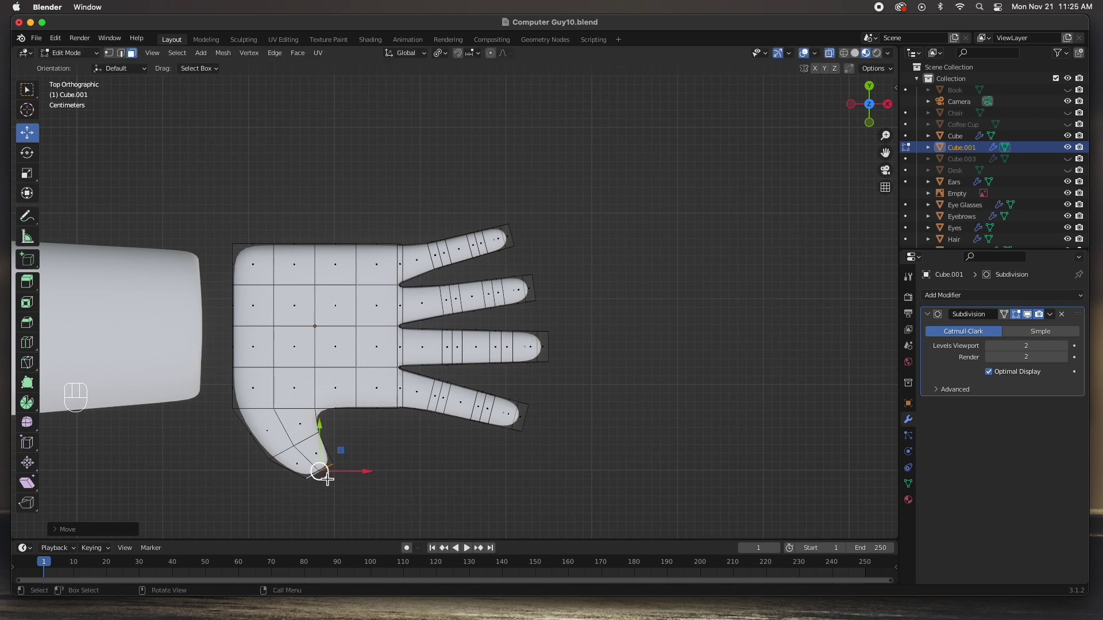
Step: Extrude the thumb tip about 0.04 m, scale its end to about 0.92, rotate and nudge it toward -Y, and switch to vertex selection
{"action": "key", "text": "e"}
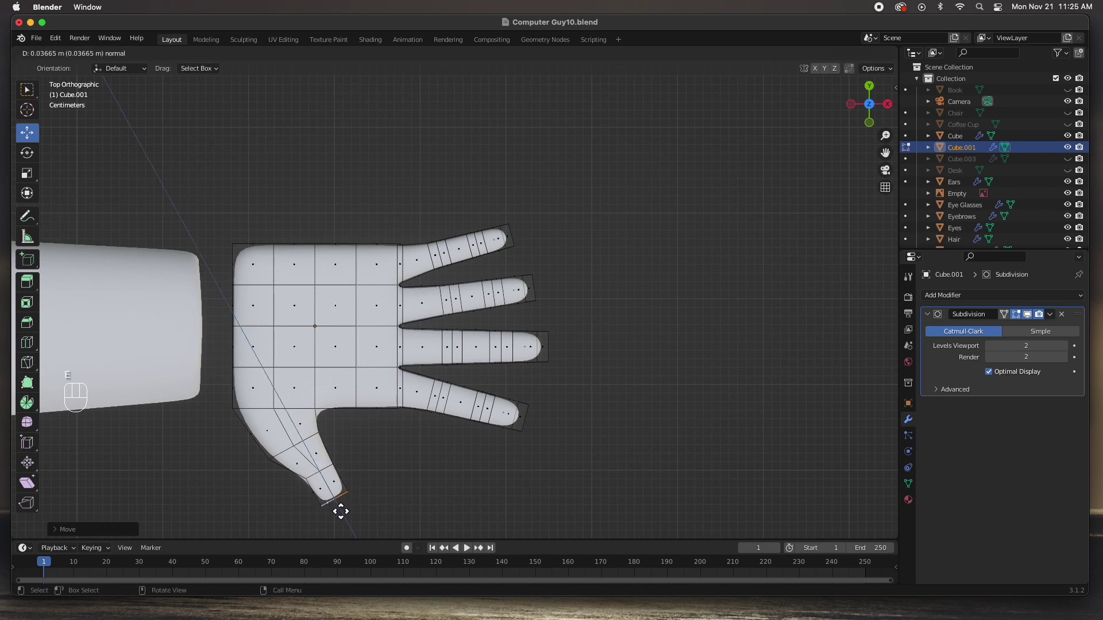
{"action": "left_click", "coordinate": [341, 515]}
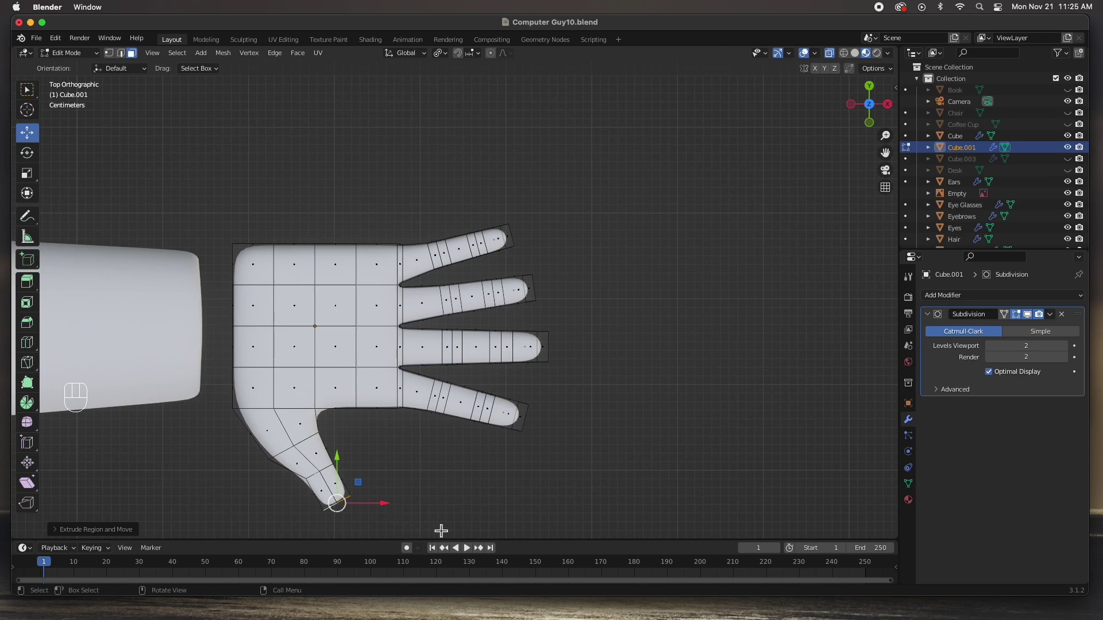
{"action": "key", "text": "s"}
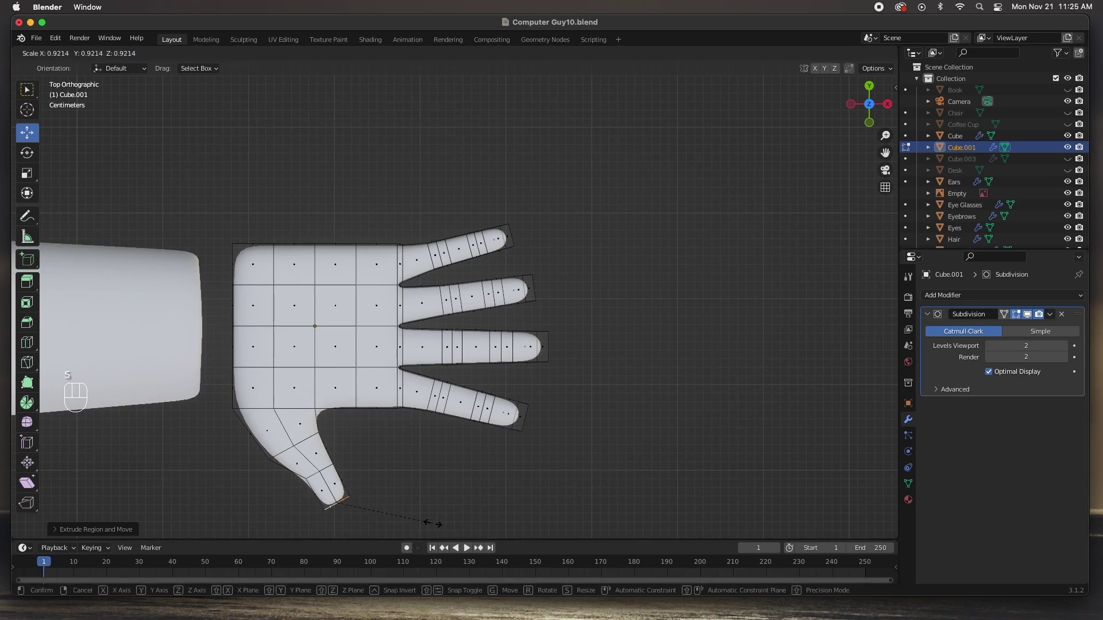
{"action": "left_click", "coordinate": [433, 527]}
{"action": "key", "text": "r"}
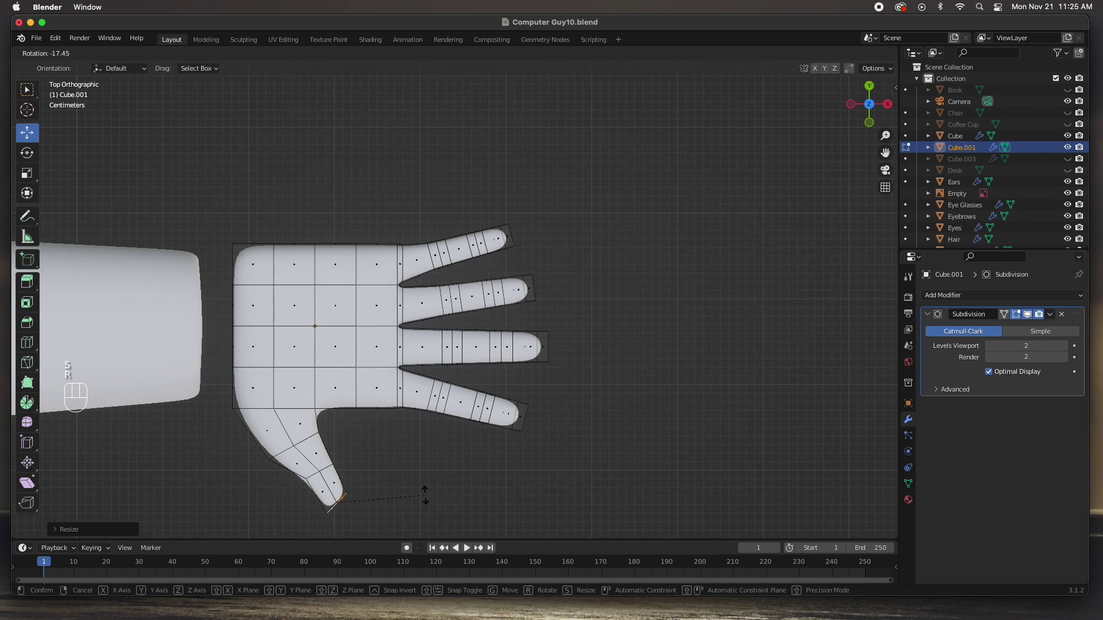
{"action": "left_click", "coordinate": [420, 483]}
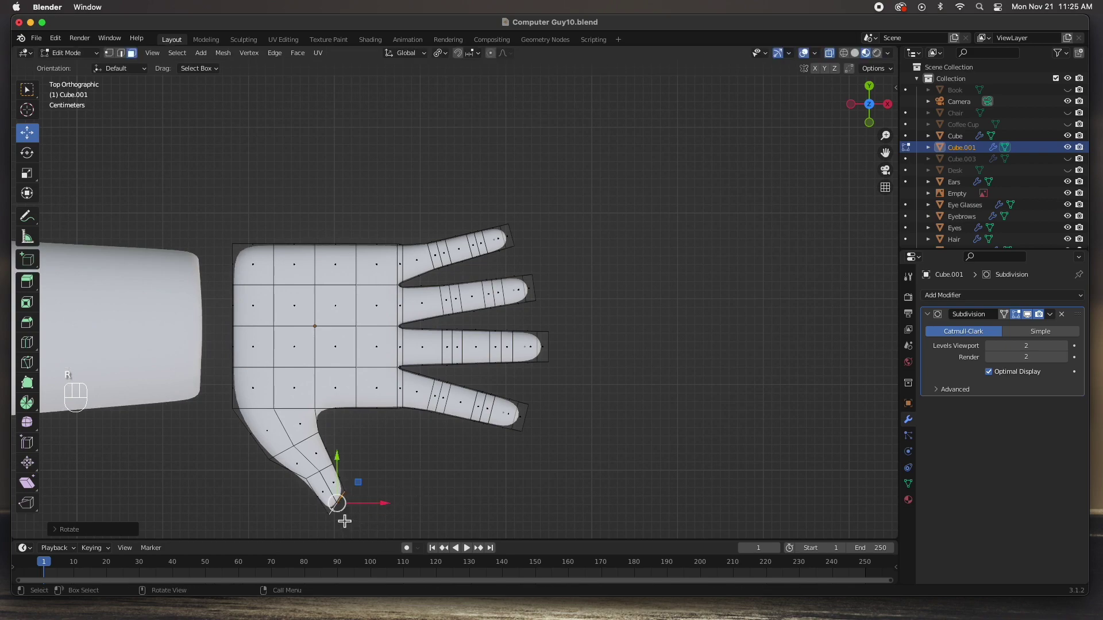
{"action": "left_click_drag", "start_coordinate": [337, 503], "coordinate": [334, 507]}
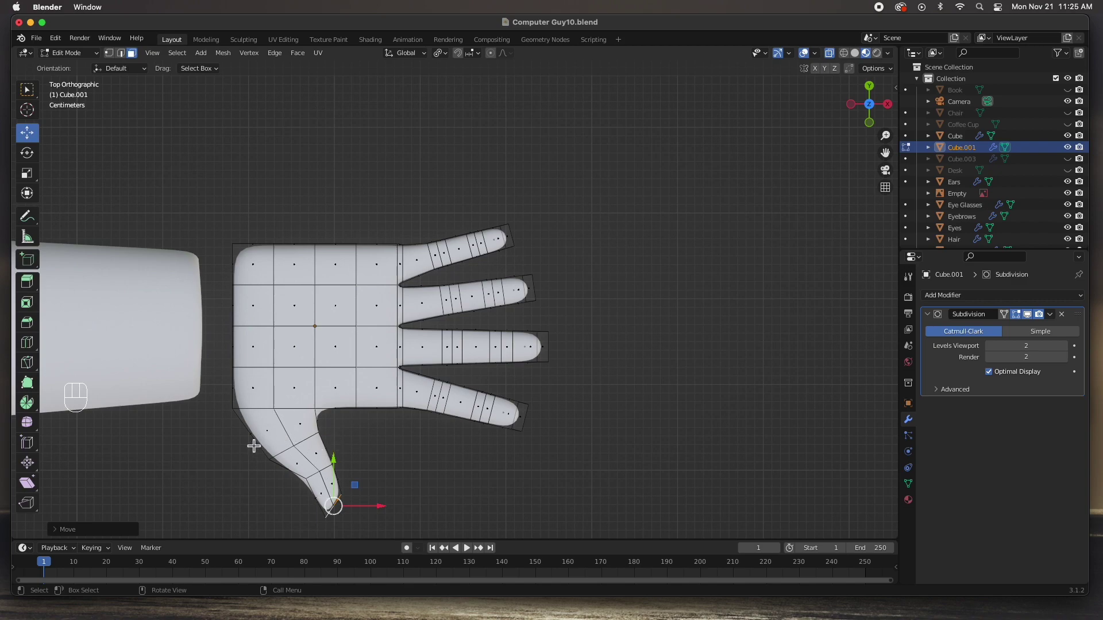
{"action": "key", "text": "1"}
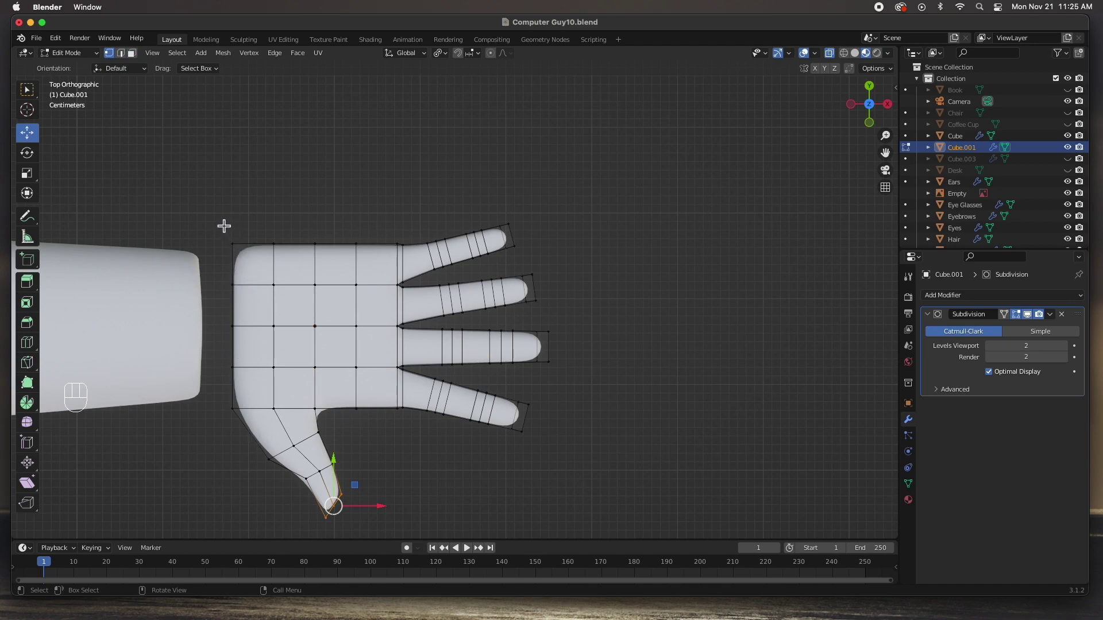
Step: Round the palm's wrist corner opposite the thumb by shifting its vertices toward -Y, and nudge the thumb-web vertices slightly toward +X
{"action": "left_click_drag", "start_coordinate": [217, 225], "coordinate": [284, 290]}
{"action": "mouse_move", "coordinate": [254, 217]}
{"action": "left_mouse_down"}
{"action": "mouse_move", "coordinate": [256, 231]}
{"action": "mouse_move", "coordinate": [230, 246]}
{"action": "mouse_move", "coordinate": [242, 233]}
{"action": "mouse_move", "coordinate": [232, 219]}
{"action": "left_mouse_up"}
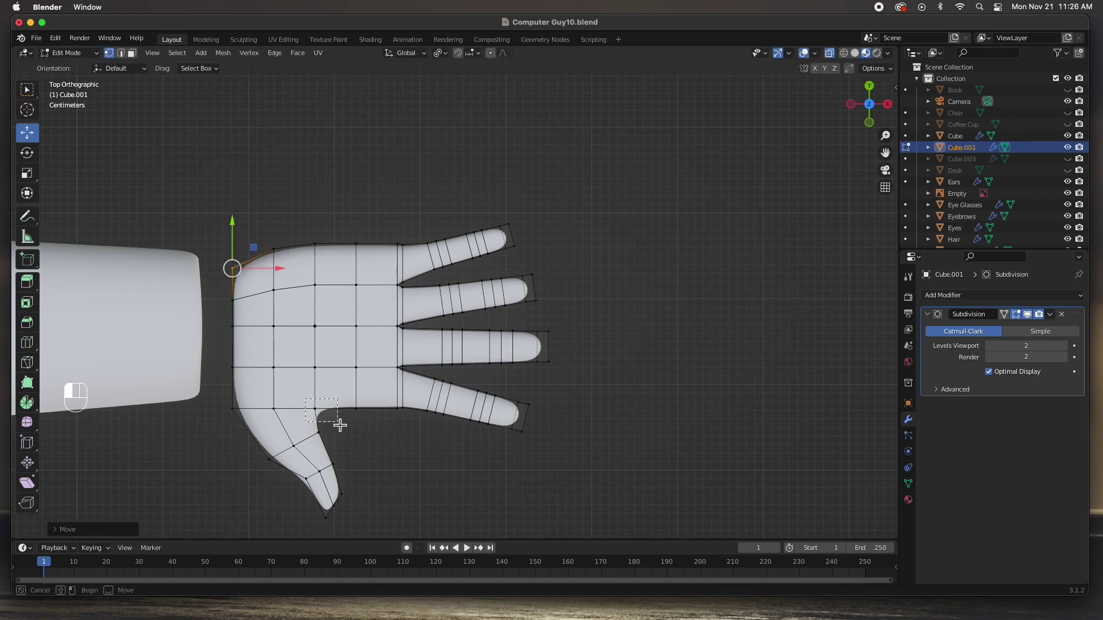
{"action": "left_click", "coordinate": [339, 423]}
{"action": "mouse_move", "coordinate": [350, 413]}
{"action": "left_mouse_down"}
{"action": "mouse_move", "coordinate": [364, 413]}
{"action": "mouse_move", "coordinate": [348, 416]}
{"action": "left_mouse_up"}
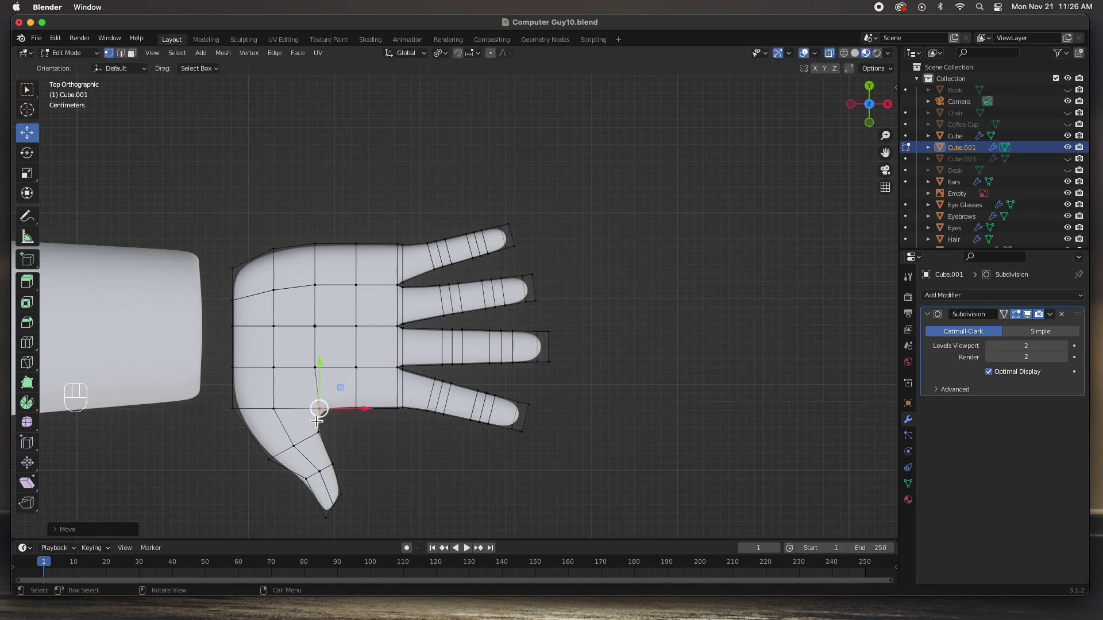
Step: Nudge the two sets of palm-edge vertices between the thumb and the nearest finger about 0.005 m, mainly toward +Y
{"action": "left_click", "coordinate": [356, 408]}
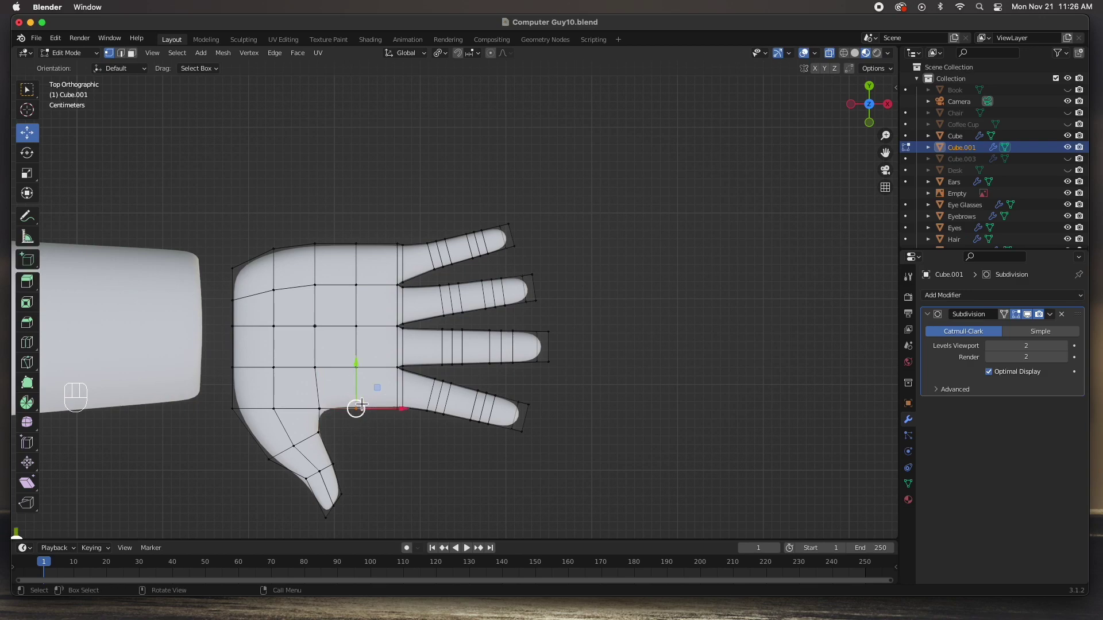
{"action": "key", "text": "g"}
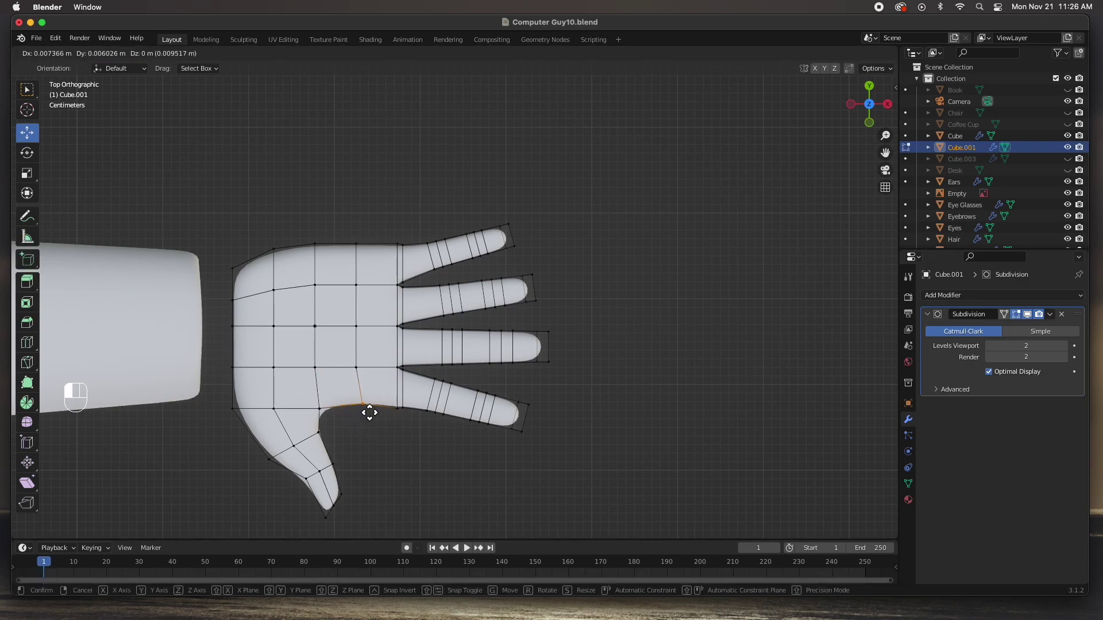
{"action": "left_click", "coordinate": [366, 414]}
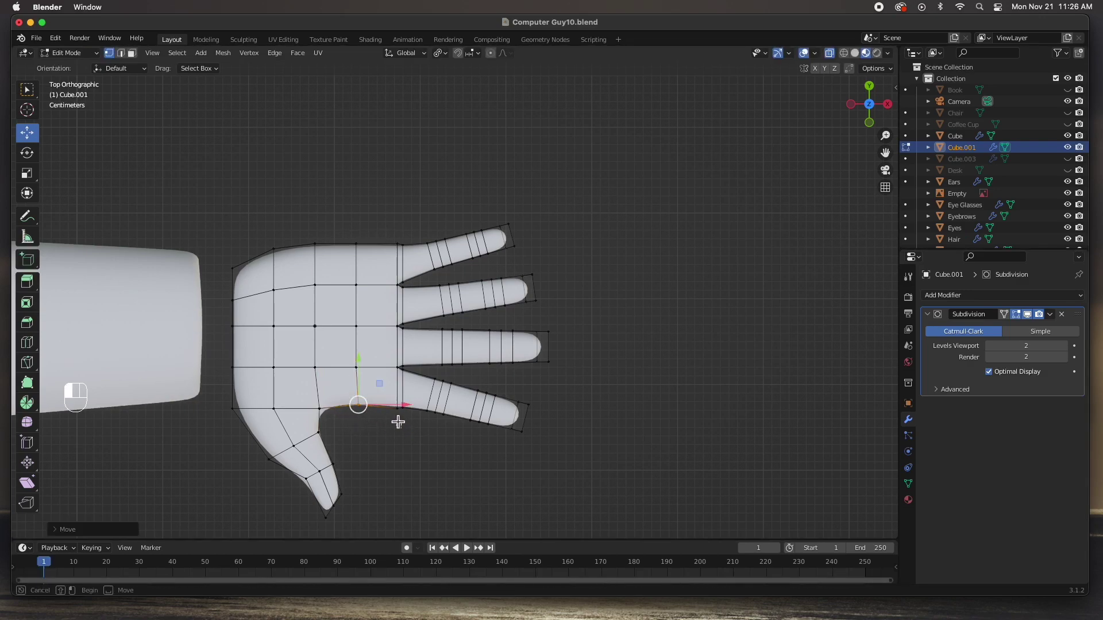
{"action": "left_click", "coordinate": [397, 418]}
{"action": "key", "text": "g"}
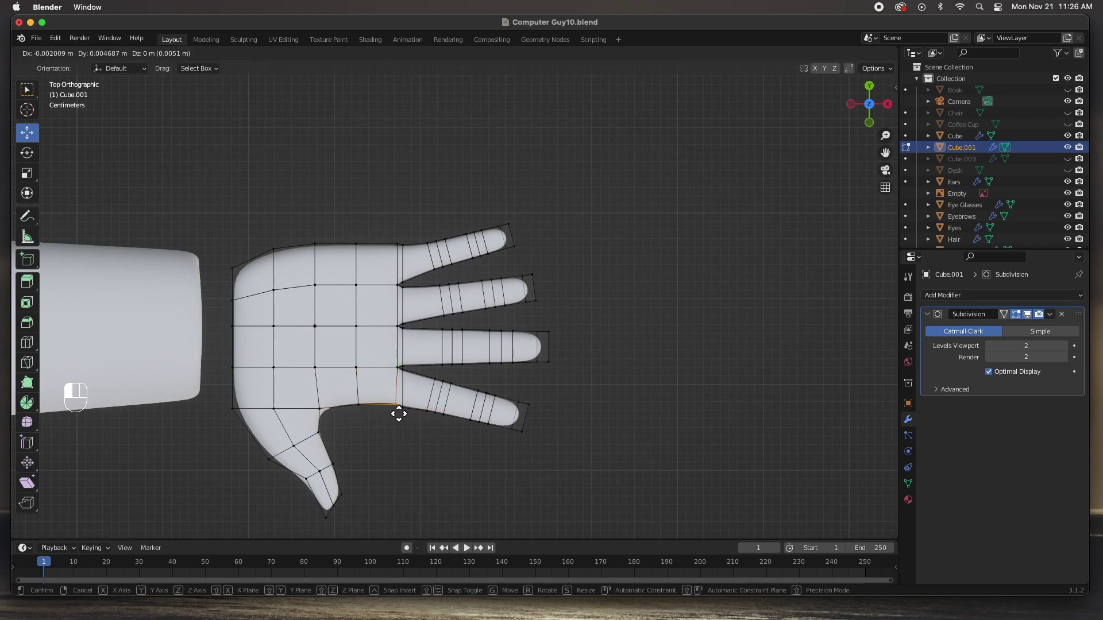
{"action": "left_click", "coordinate": [395, 417]}
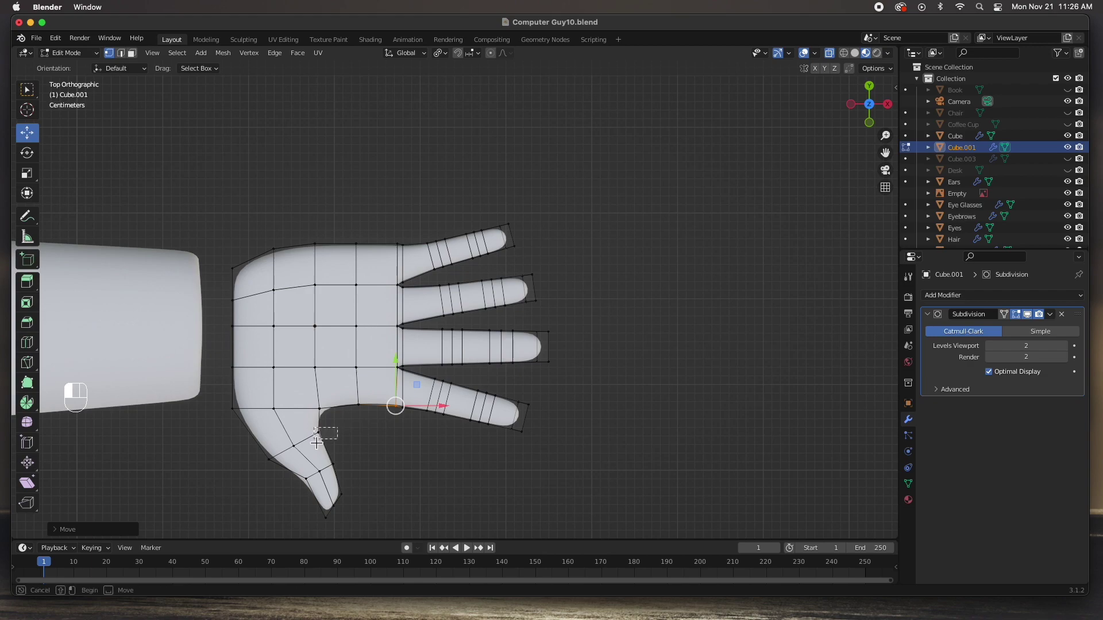
Step: Reshape the thumb base by moving its inner knuckle vertices slightly toward -X and -Y and its outer knuckle vertices slightly toward -X and +Y
{"action": "left_click", "coordinate": [340, 432]}
{"action": "key", "text": "g"}
{"action": "key", "text": "x"}
{"action": "left_click", "coordinate": [339, 440]}
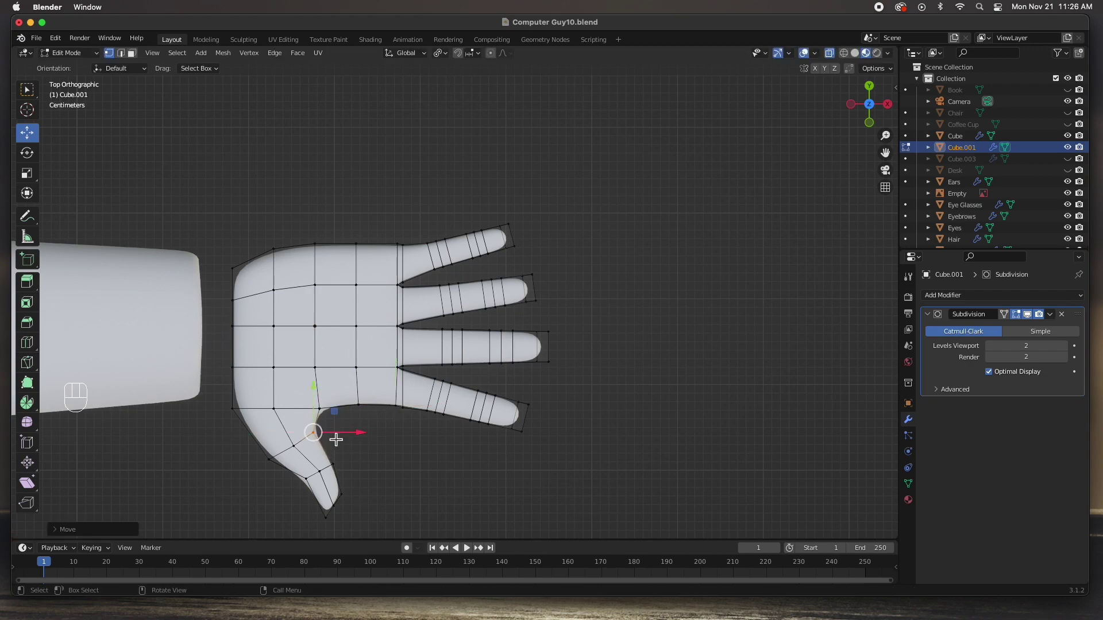
{"action": "key", "text": "g"}
{"action": "left_click", "coordinate": [317, 441]}
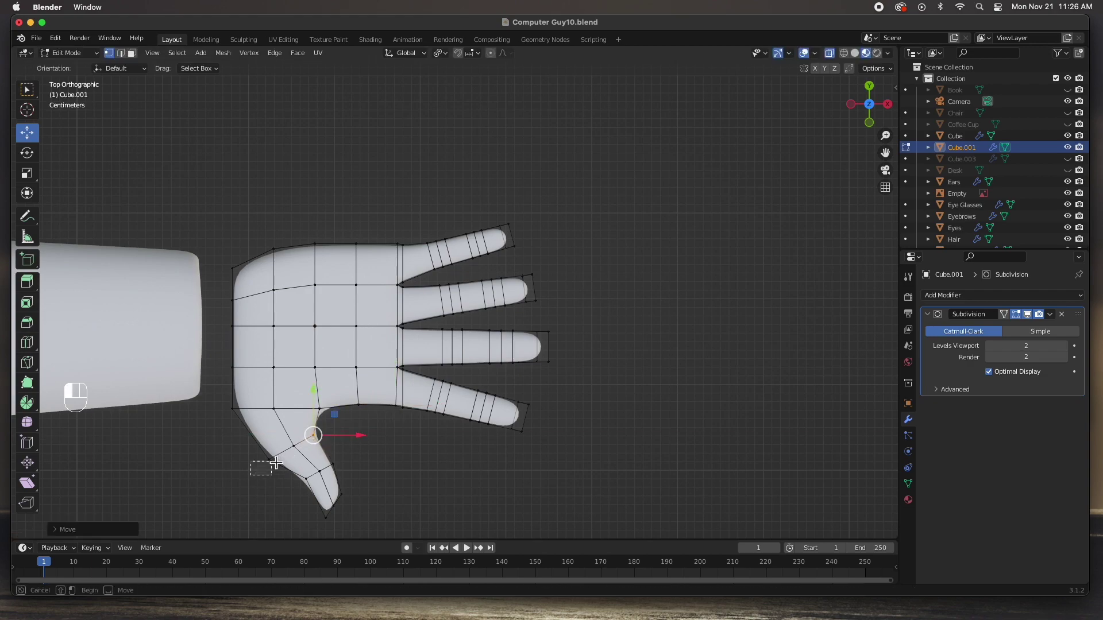
{"action": "left_click", "coordinate": [269, 460]}
{"action": "key", "text": "g"}
{"action": "left_click", "coordinate": [266, 463]}
Step: Move the thumb-side wrist corner vertices slightly toward +Y to soften the palm outline, and clear the selection
{"action": "key", "text": "b"}
{"action": "left_click_drag", "start_coordinate": [250, 418], "coordinate": [246, 413]}
{"action": "key", "text": "g"}
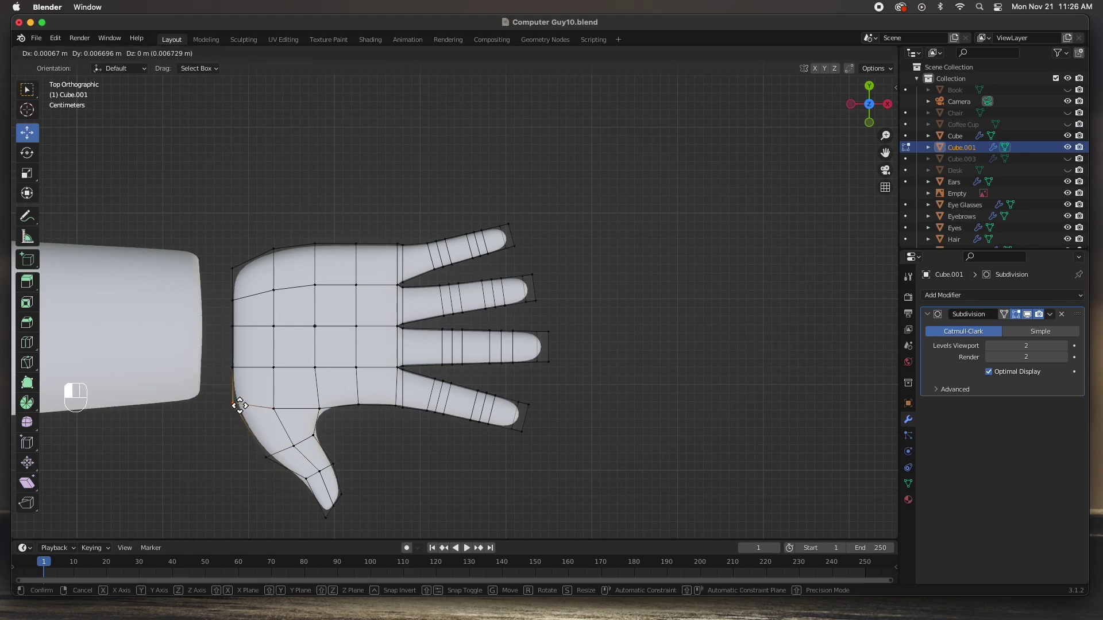
{"action": "left_click", "coordinate": [233, 402]}
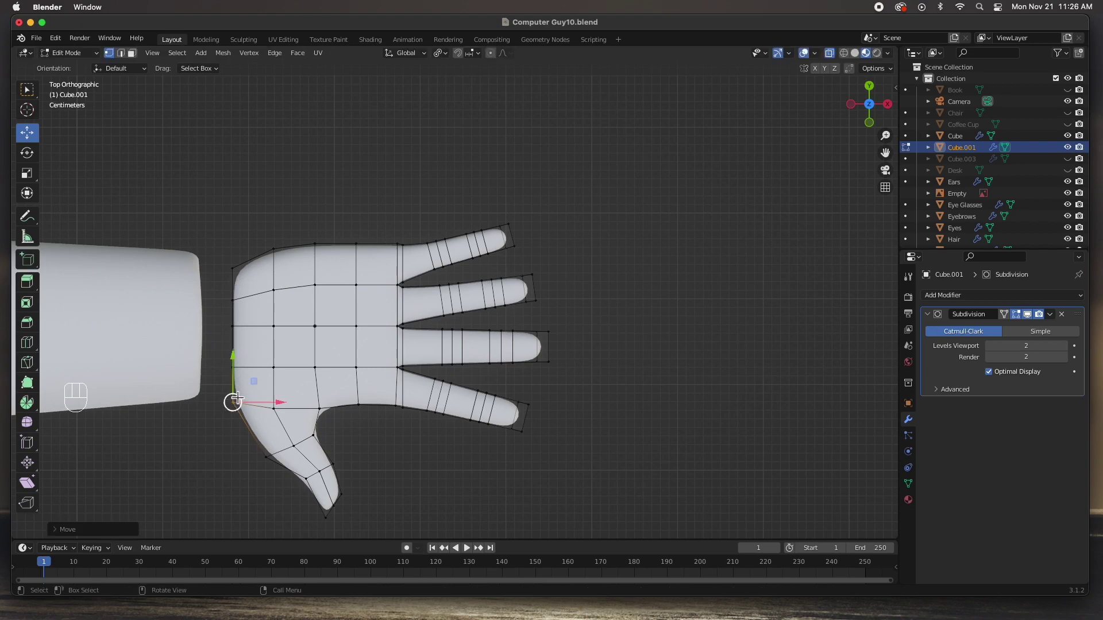
{"action": "left_click", "coordinate": [235, 405]}
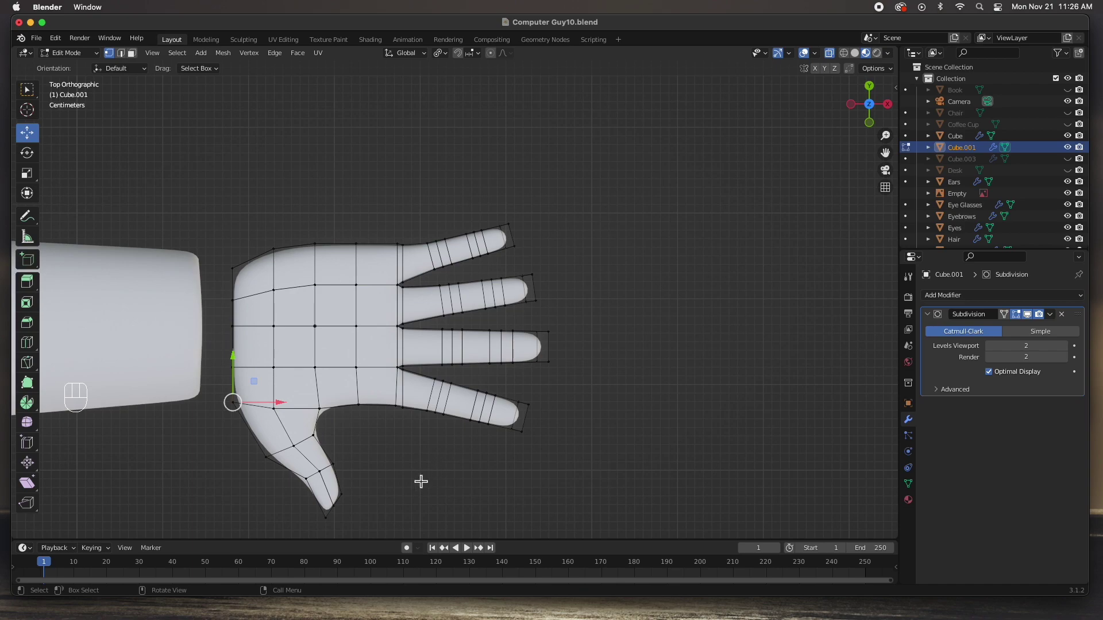
Step: In front view, thicken the middle of the thumb by raising its upper vertices and lowering its lower vertices slightly along Z
{"action": "key", "text": "KP_1"}
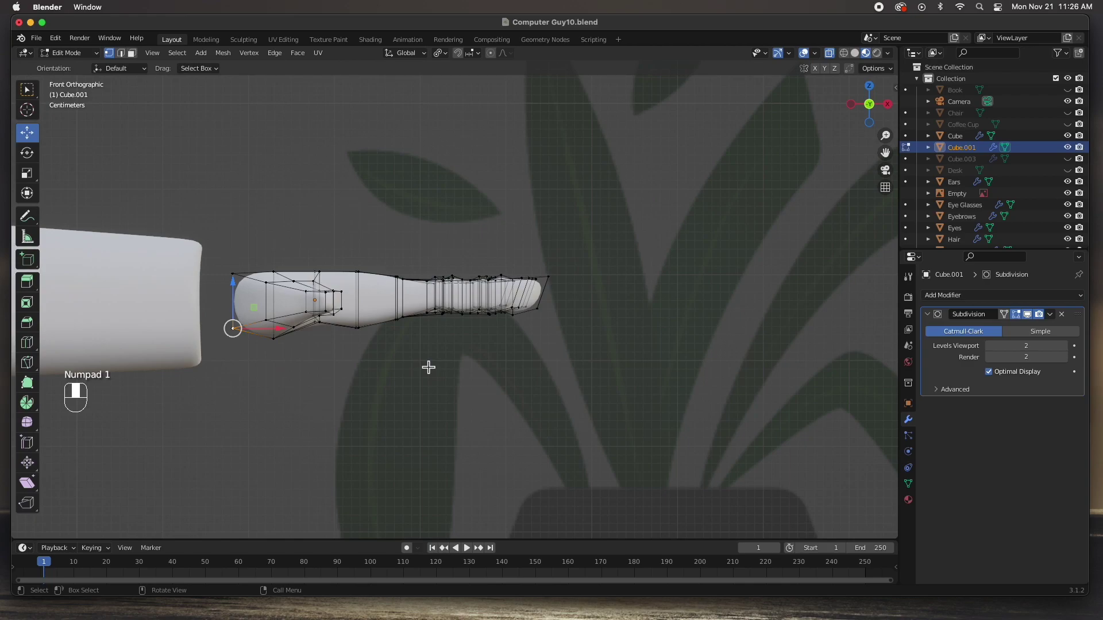
{"action": "scroll", "coordinate": [352, 330], "scroll_direction": "up", "scroll_amount": 1}
{"action": "left_click_drag", "start_coordinate": [269, 290], "coordinate": [332, 303]}
{"action": "left_click_drag", "start_coordinate": [302, 253], "coordinate": [300, 247]}
{"action": "left_click_drag", "start_coordinate": [271, 306], "coordinate": [331, 324]}
{"action": "left_click_drag", "start_coordinate": [301, 273], "coordinate": [301, 281]}
{"action": "middle_click_drag", "start_coordinate": [336, 308], "coordinate": [400, 337]}
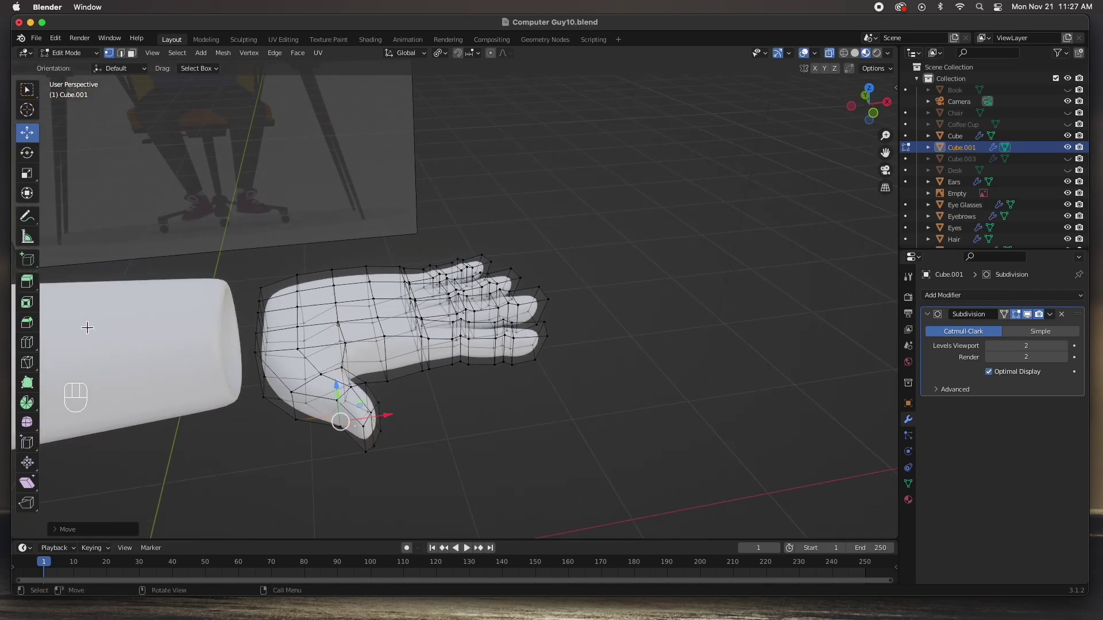
Step: Leave mesh editing of the hand and hide the arm object Cube
{"action": "scroll", "coordinate": [259, 349], "scroll_direction": "down", "scroll_amount": 2}
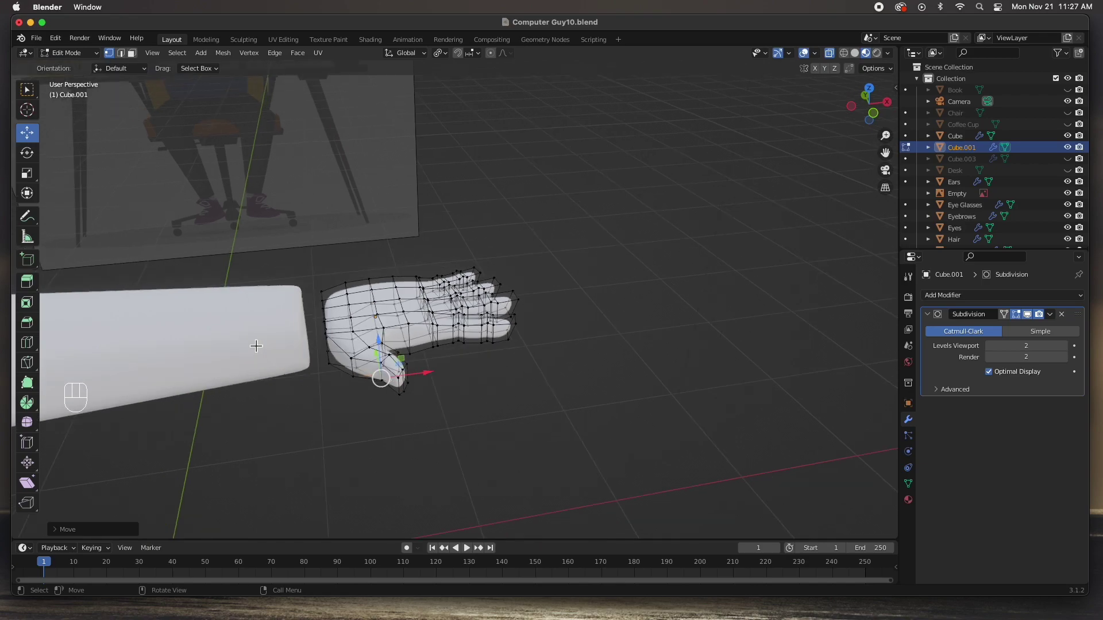
{"action": "left_click", "coordinate": [27, 90]}
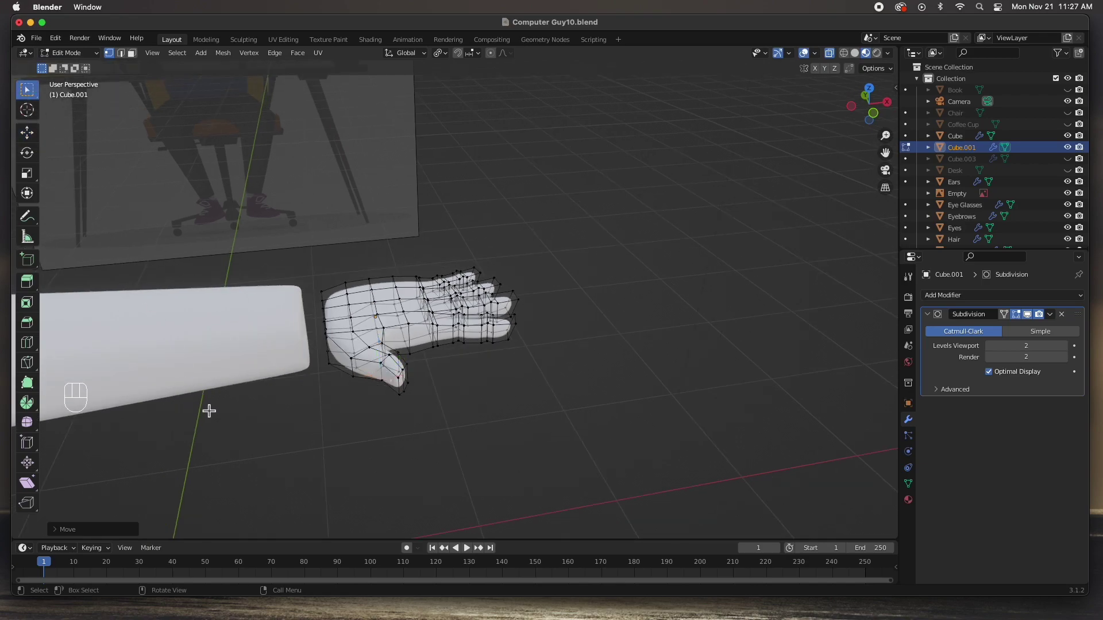
{"action": "key", "text": "Tab"}
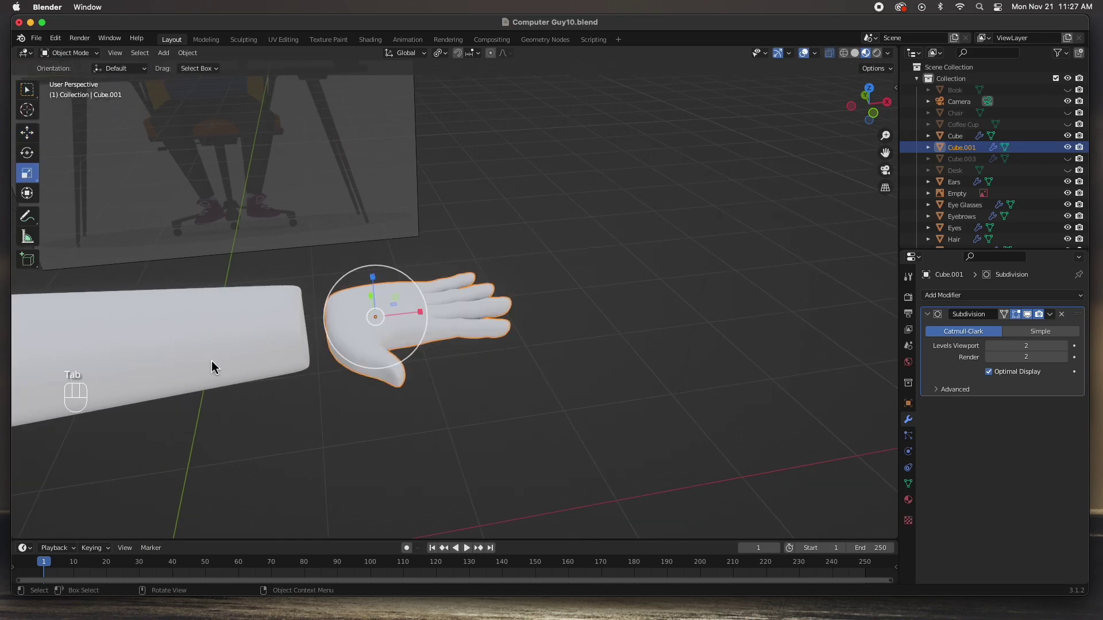
{"action": "left_click", "coordinate": [328, 408]}
{"action": "left_click", "coordinate": [266, 355]}
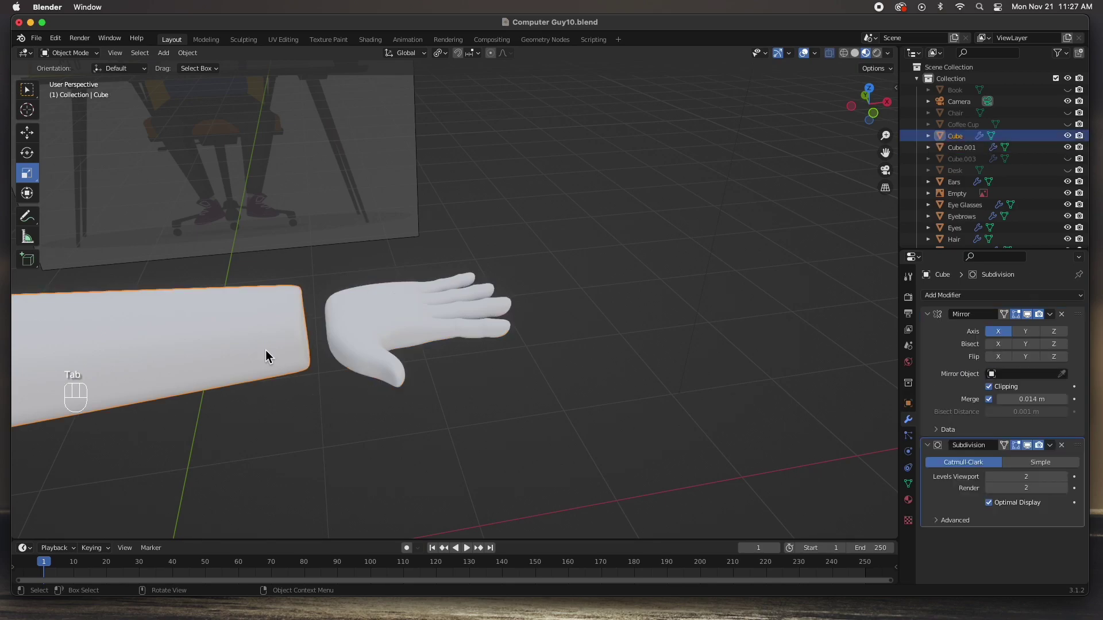
{"action": "left_click", "coordinate": [1067, 136]}
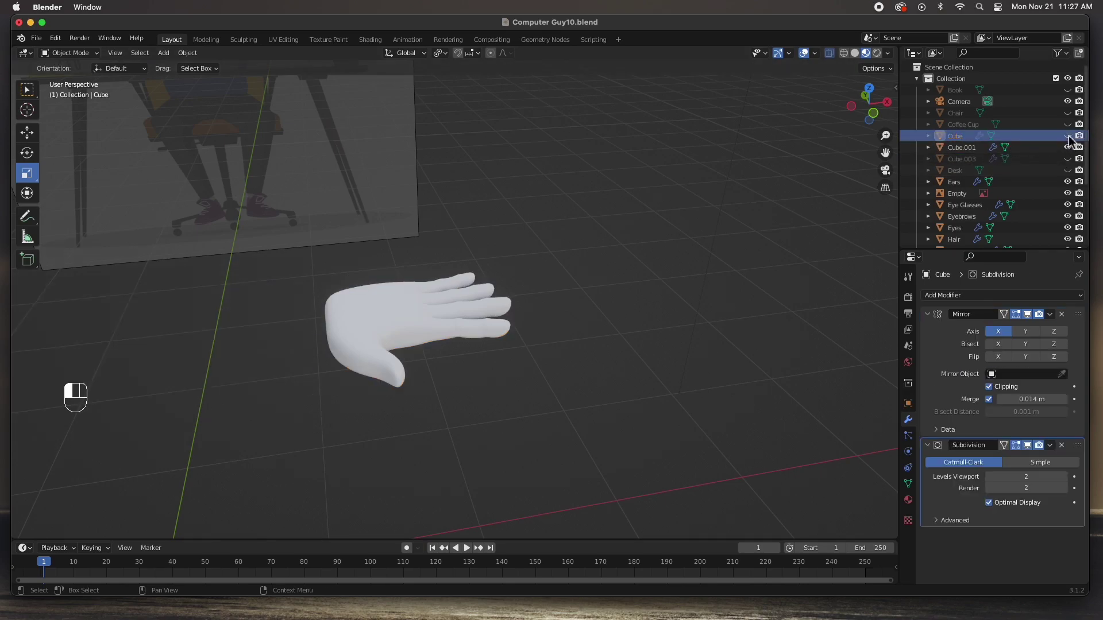
Step: Edit the hand's mesh with the Subdivision modifier's viewport display and X-ray turned off, viewing it from the wrist end
{"action": "middle_click_drag", "start_coordinate": [365, 368], "coordinate": [428, 351]}
{"action": "left_click", "coordinate": [403, 362]}
{"action": "scroll", "coordinate": [426, 346], "scroll_direction": "up", "scroll_amount": 3}
{"action": "scroll", "coordinate": [426, 346], "scroll_direction": "down", "scroll_amount": 1}
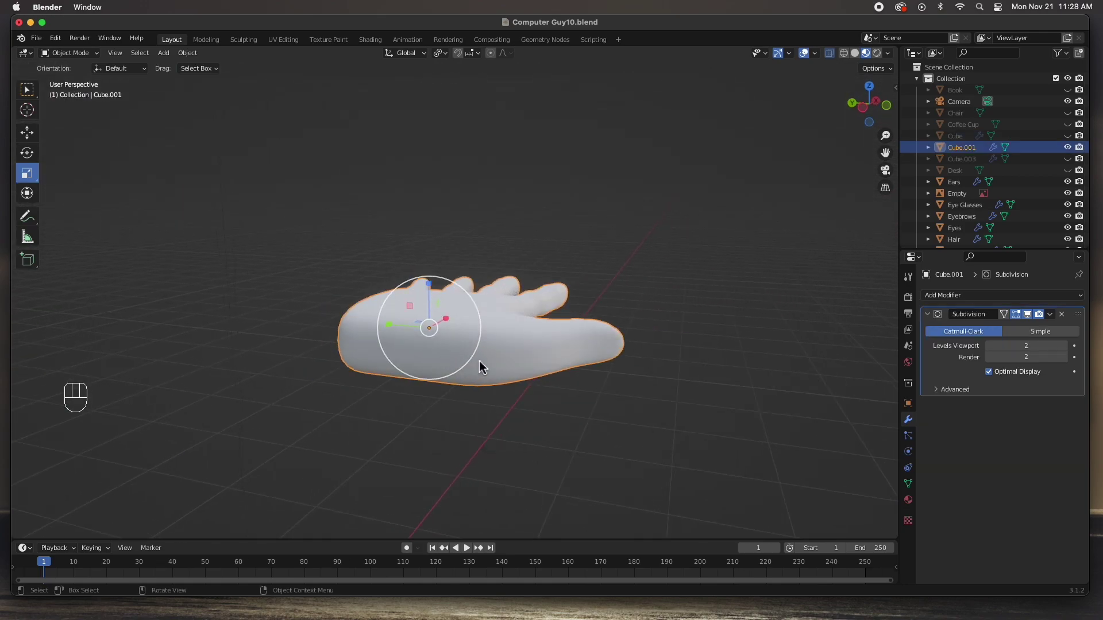
{"action": "key", "text": "Tab"}
{"action": "left_click", "coordinate": [1028, 315]}
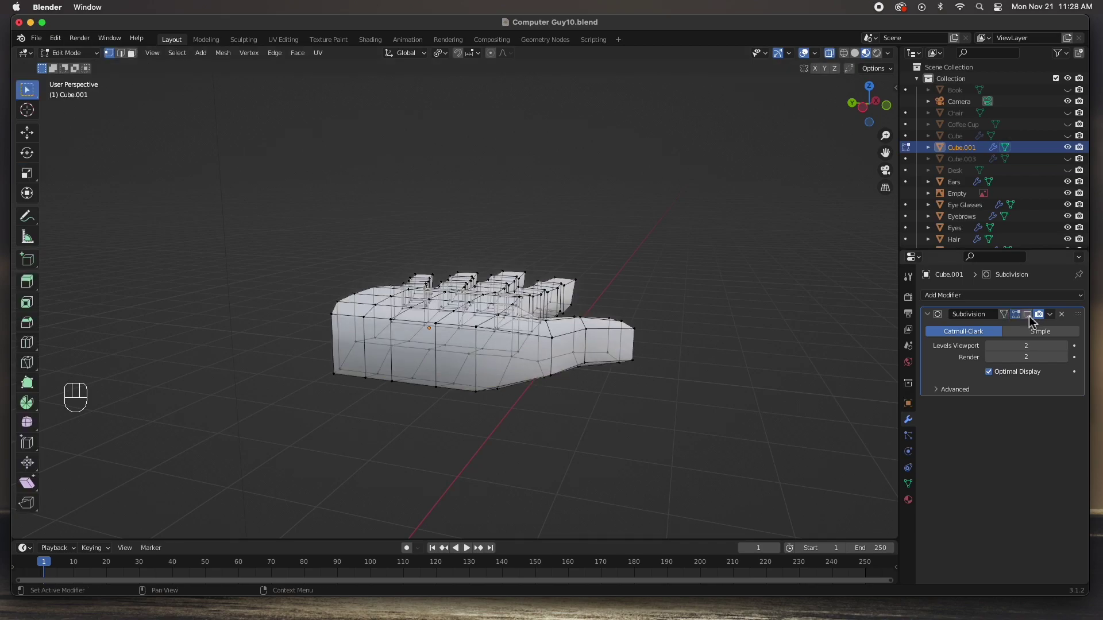
{"action": "left_click_drag", "start_coordinate": [393, 339], "coordinate": [553, 332], "text": "alt"}
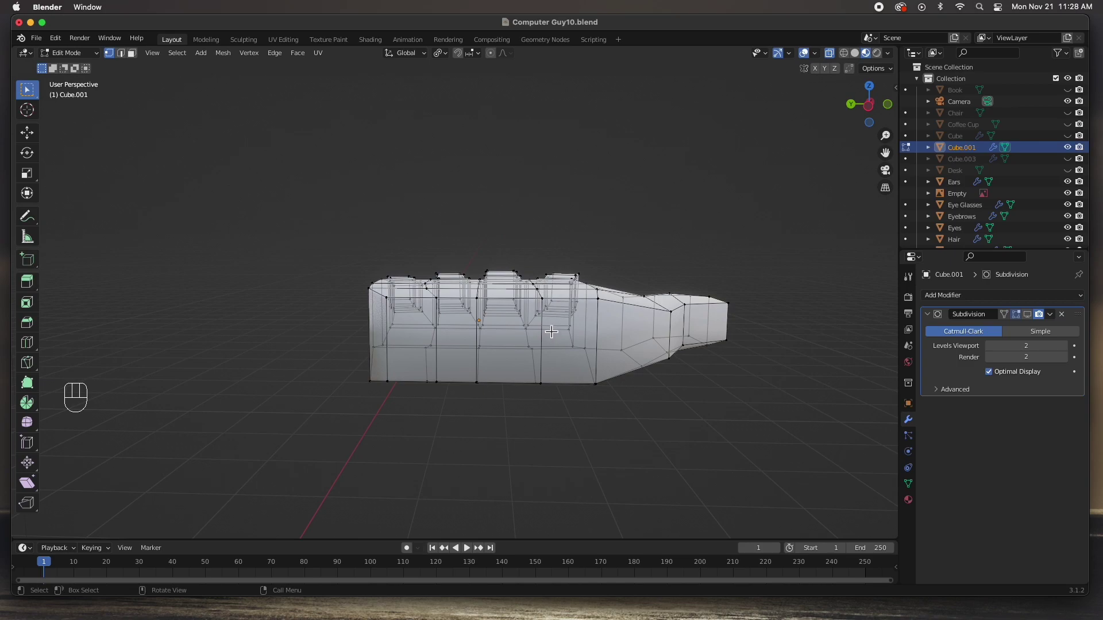
{"action": "left_click", "coordinate": [830, 53]}
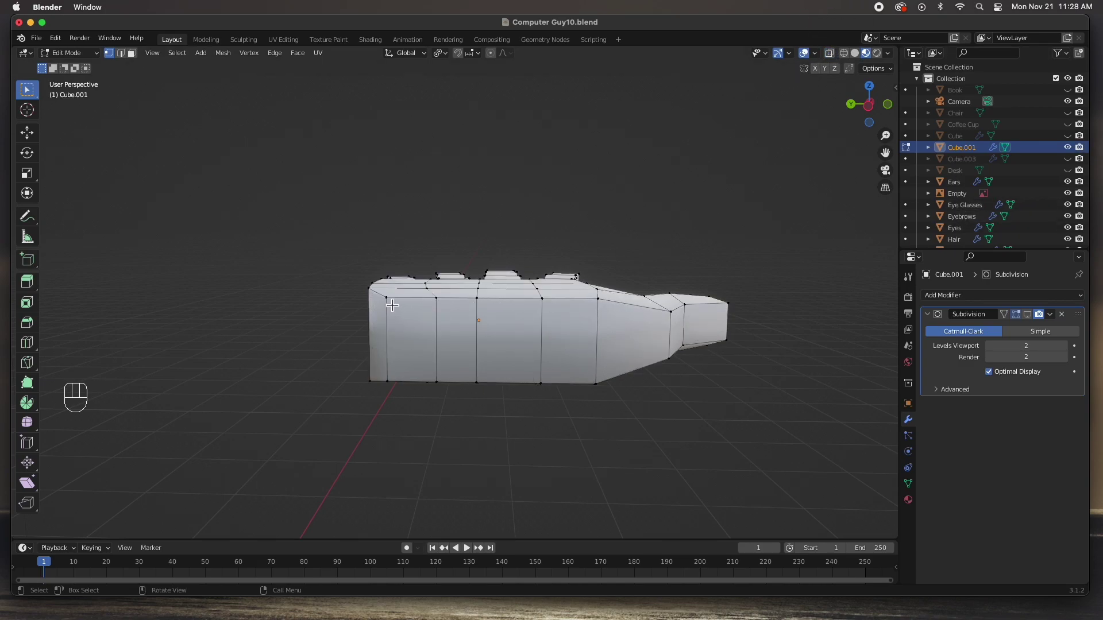
Step: At the wrist end's corner opposite the thumb, lower the upper vertex and raise the lower vertex slightly along Z
{"action": "left_click", "coordinate": [387, 376], "text": "alt"}
{"action": "left_click", "coordinate": [391, 302]}
{"action": "left_click", "coordinate": [24, 175]}
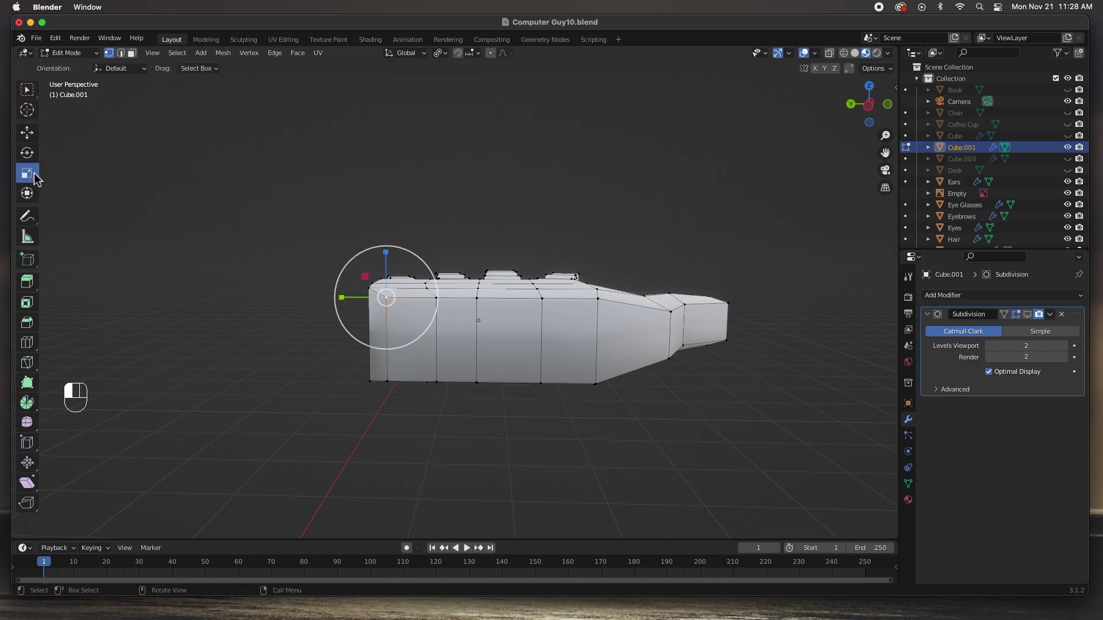
{"action": "left_click", "coordinate": [29, 134]}
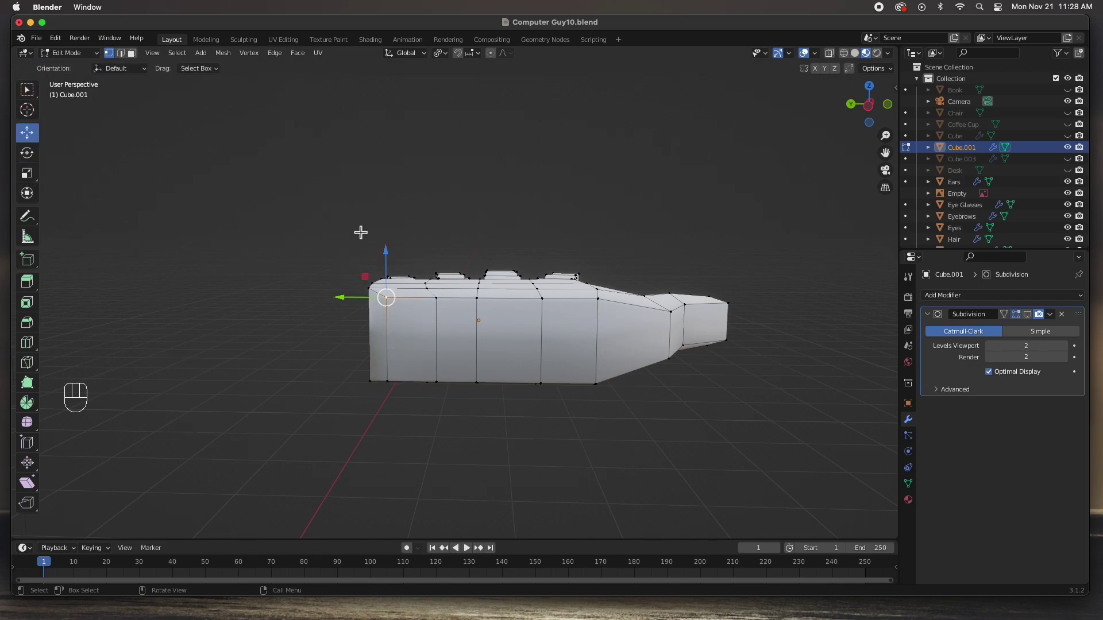
{"action": "left_click_drag", "start_coordinate": [385, 253], "coordinate": [389, 265]}
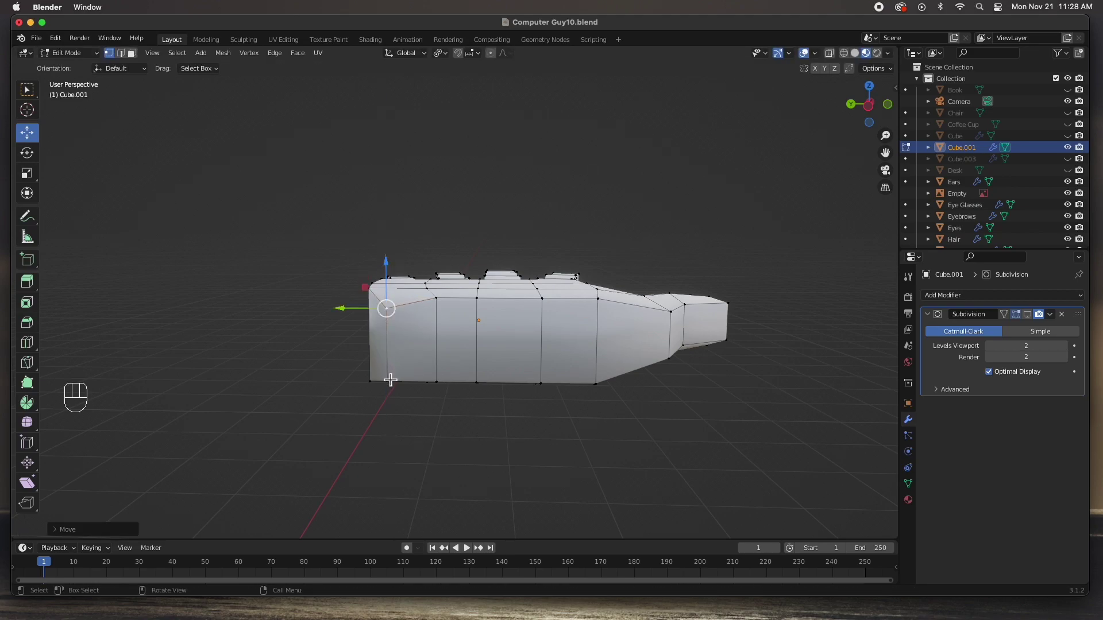
{"action": "left_click", "coordinate": [388, 379]}
{"action": "left_click_drag", "start_coordinate": [387, 368], "coordinate": [387, 359]}
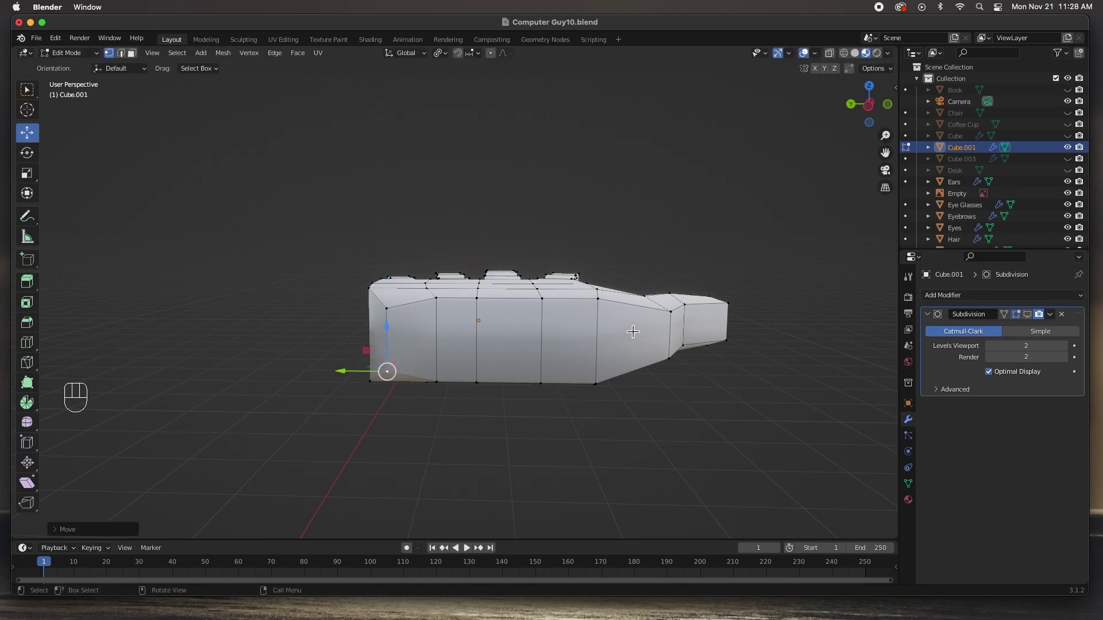
Step: At the wrist end's thumb-side corner, lower the upper vertex and raise the lower vertex slightly along Z
{"action": "left_click", "coordinate": [598, 291]}
{"action": "left_click_drag", "start_coordinate": [598, 258], "coordinate": [602, 271]}
{"action": "left_click", "coordinate": [595, 380]}
{"action": "left_click_drag", "start_coordinate": [601, 357], "coordinate": [600, 352]}
Step: Select the wrist end's middle upper and lower vertices and shift them slightly toward -Y to even out the face spacing
{"action": "mouse_move", "coordinate": [601, 351]}
{"action": "middle_mouse_down"}
{"action": "mouse_move", "coordinate": [591, 364]}
{"action": "mouse_move", "coordinate": [601, 343]}
{"action": "mouse_move", "coordinate": [595, 369]}
{"action": "middle_mouse_up"}
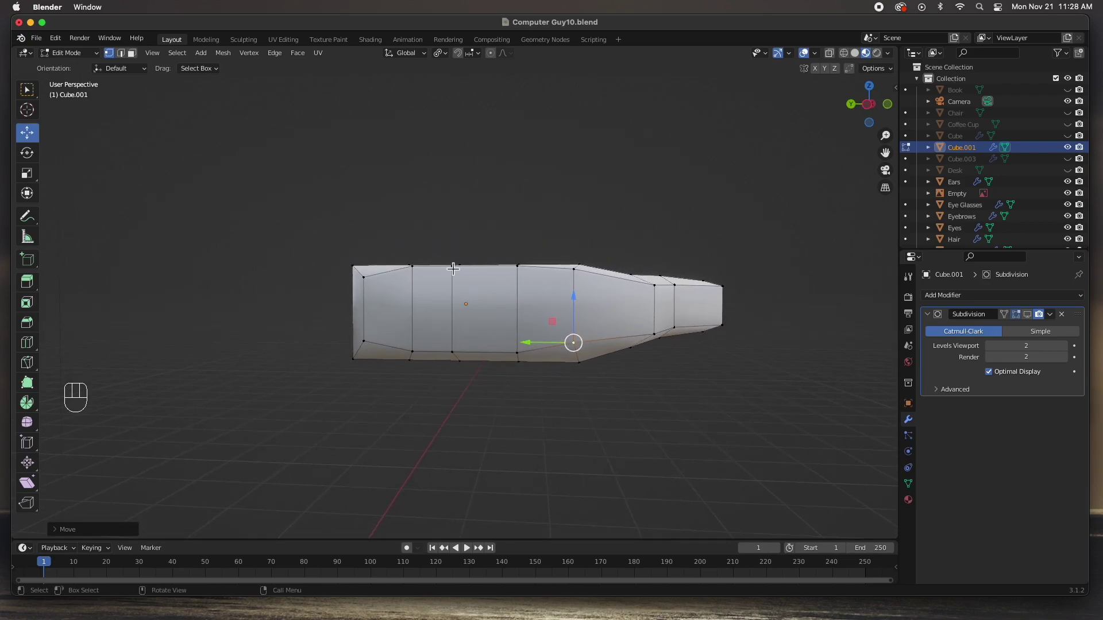
{"action": "left_click", "coordinate": [453, 343], "text": "shift"}
{"action": "left_click", "coordinate": [455, 353], "text": "shift"}
{"action": "left_click_drag", "start_coordinate": [426, 310], "coordinate": [437, 310]}
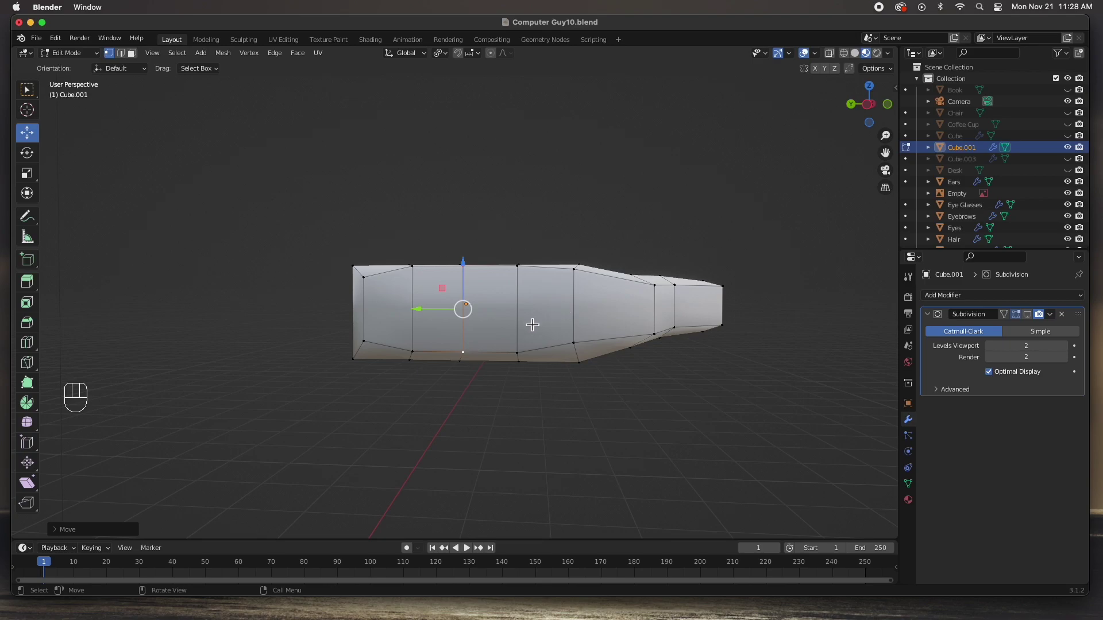
{"action": "right_click", "coordinate": [511, 326]}
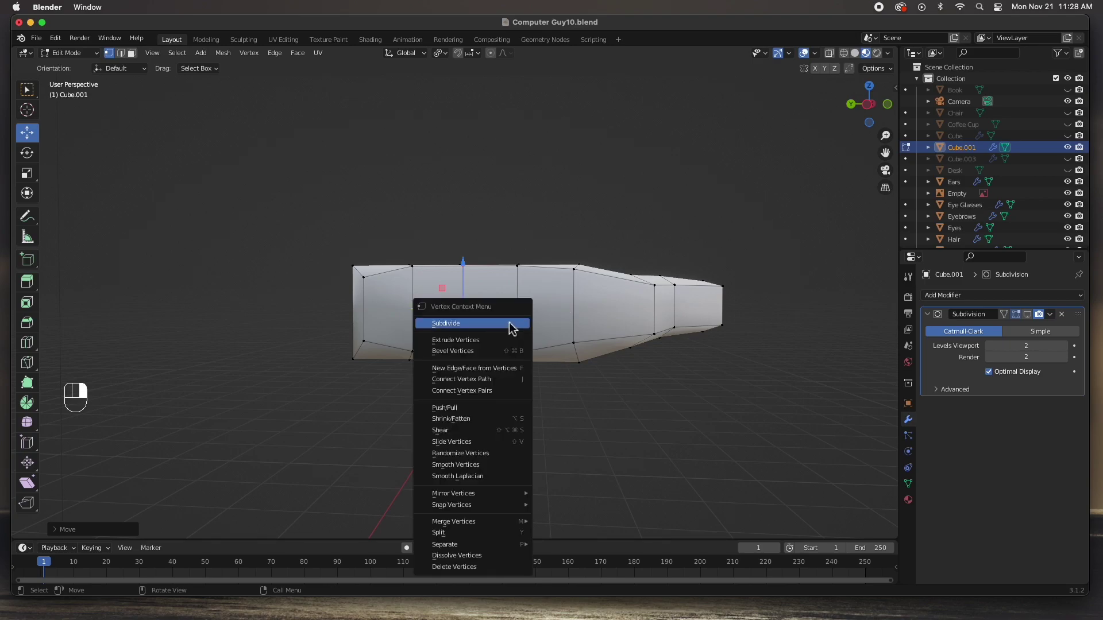
{"action": "left_click", "coordinate": [557, 311]}
Step: In face selection, select the four wrist end faces and extrude them a short distance toward -X to start the wrist
{"action": "middle_click_drag", "start_coordinate": [556, 311], "coordinate": [489, 362]}
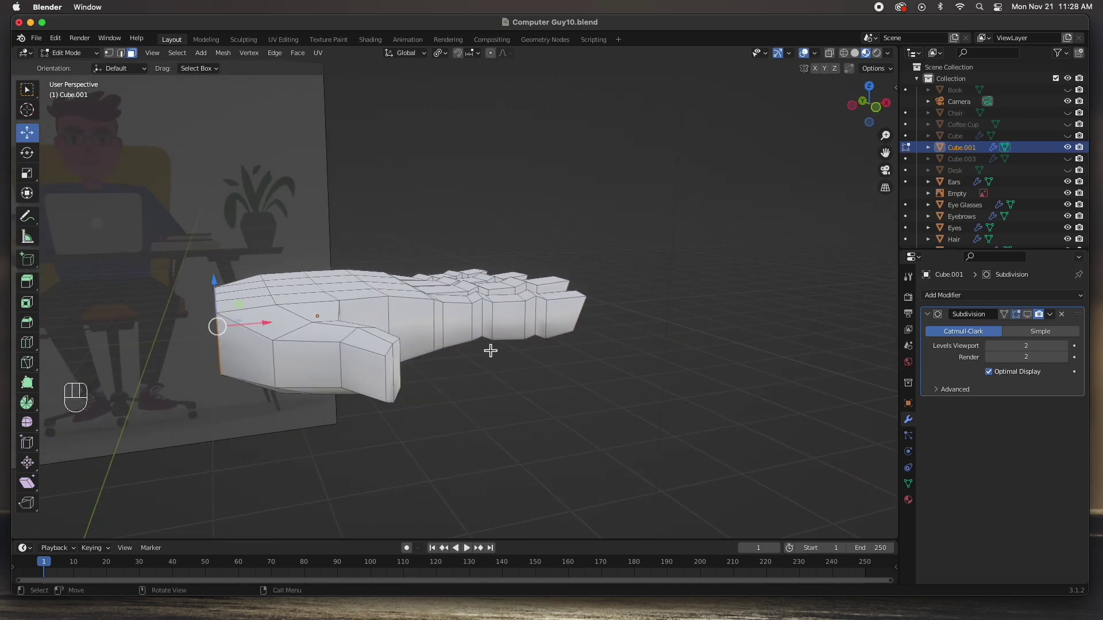
{"action": "key", "text": "KP_7"}
{"action": "middle_click_drag", "start_coordinate": [341, 357], "coordinate": [520, 289], "text": "shift"}
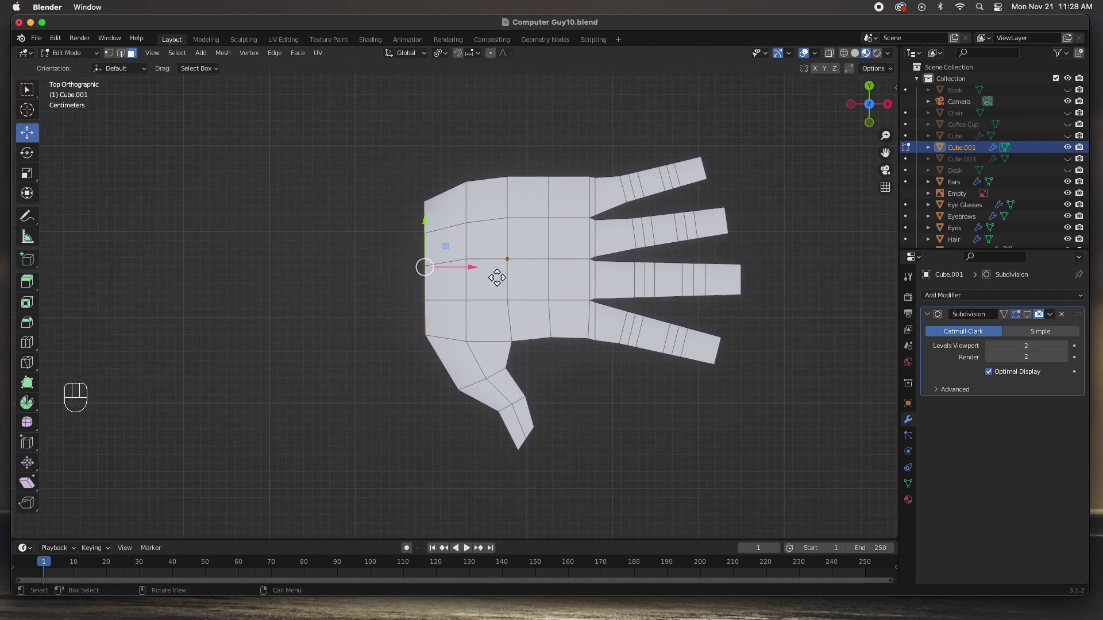
{"action": "key", "text": "e"}
{"action": "left_click", "coordinate": [477, 282]}
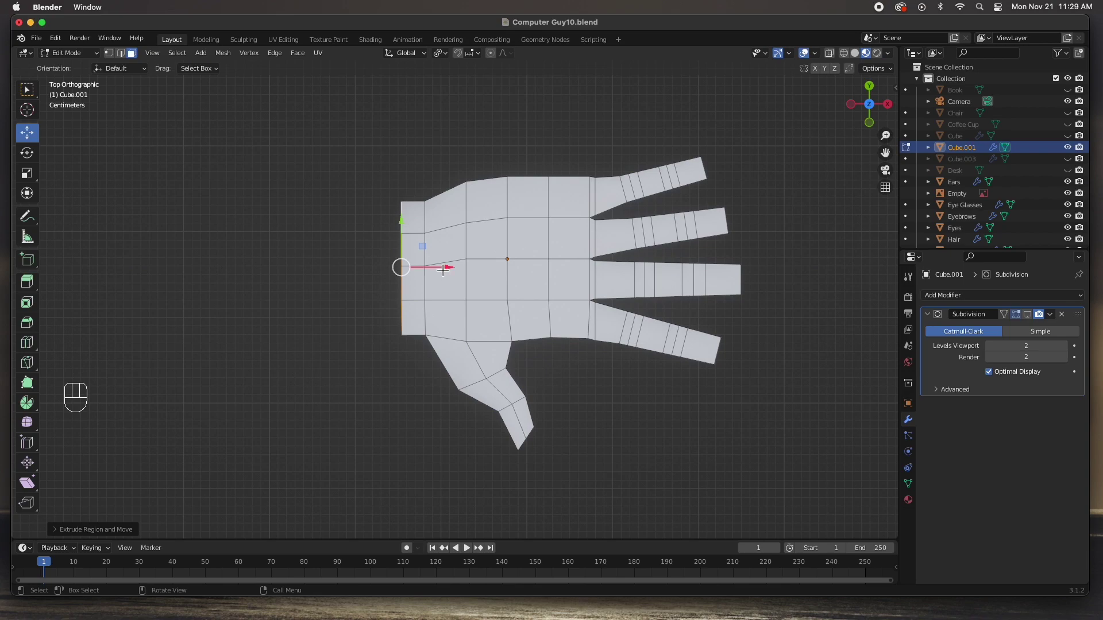
{"action": "middle_click_drag", "start_coordinate": [439, 267], "coordinate": [529, 222]}
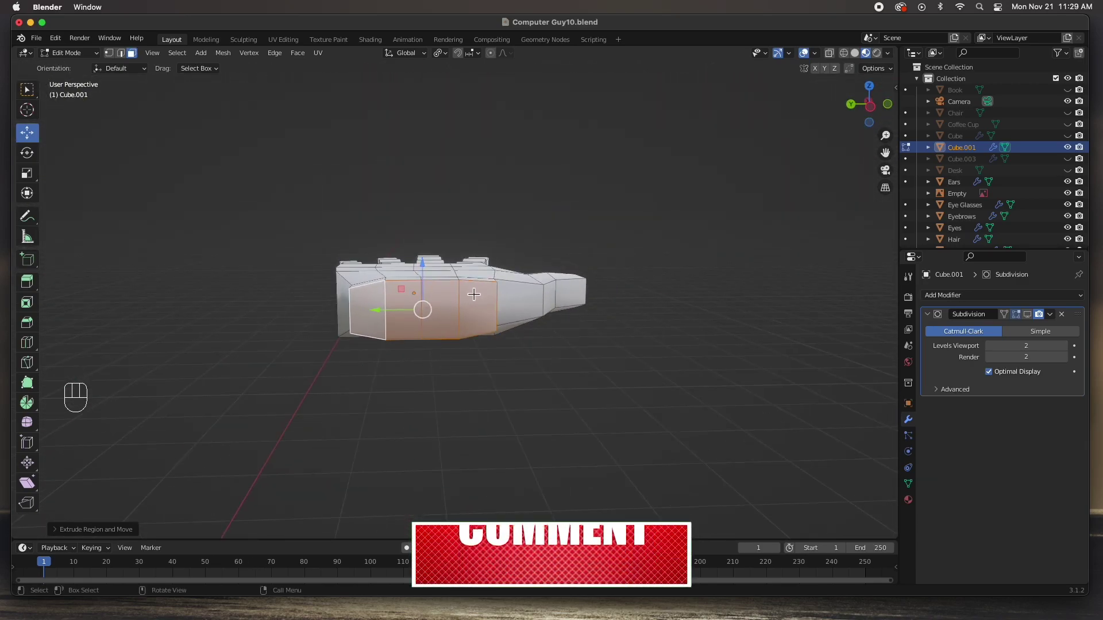
{"action": "scroll", "coordinate": [460, 294], "scroll_direction": "up", "scroll_amount": 2}
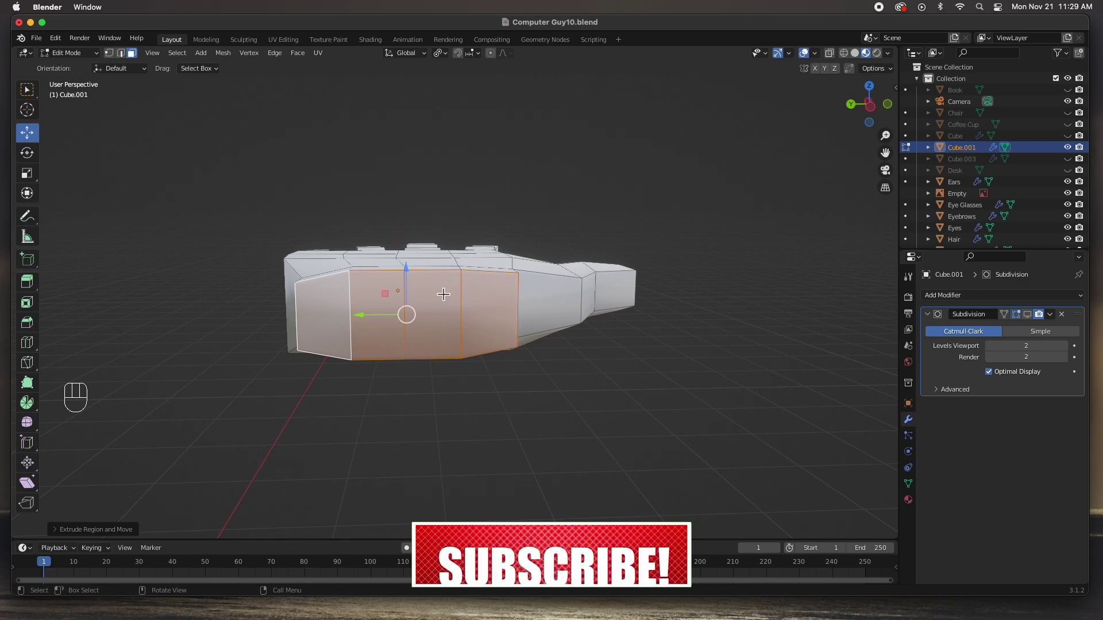
Step: At both outer corners of the extruded wrist end, lower the upper vertices and raise the lower vertices slightly along Z
{"action": "key", "text": "1"}
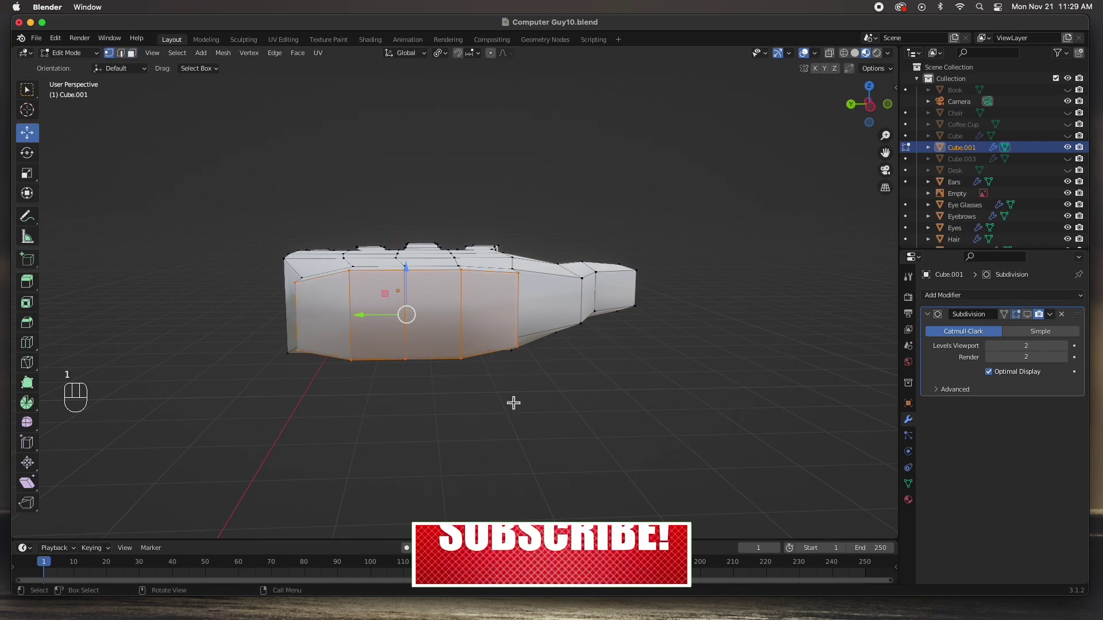
{"action": "left_click", "coordinate": [520, 275]}
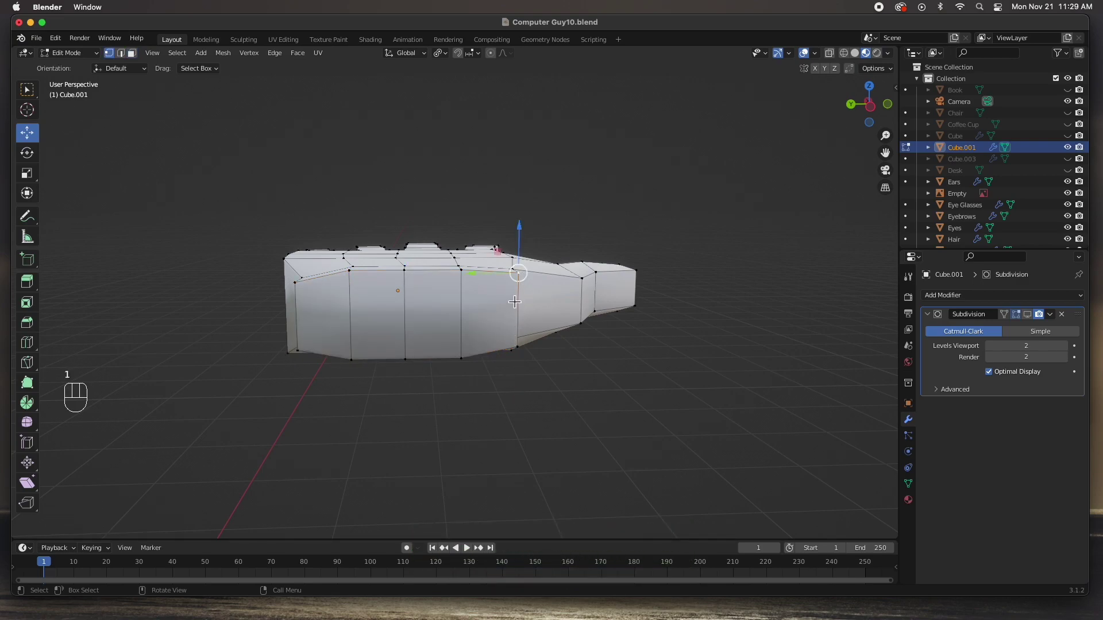
{"action": "left_click_drag", "start_coordinate": [527, 238], "coordinate": [525, 248]}
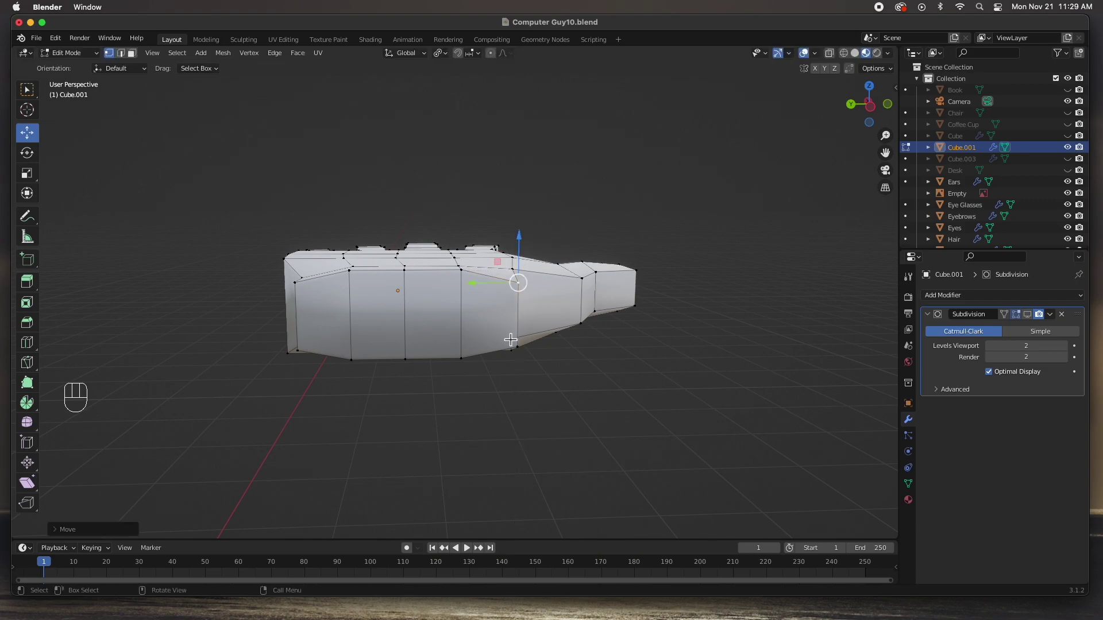
{"action": "left_click", "coordinate": [518, 348]}
{"action": "left_click_drag", "start_coordinate": [519, 317], "coordinate": [521, 307]}
{"action": "left_click", "coordinate": [298, 289]}
{"action": "left_click_drag", "start_coordinate": [294, 263], "coordinate": [300, 320]}
{"action": "left_click", "coordinate": [300, 347]}
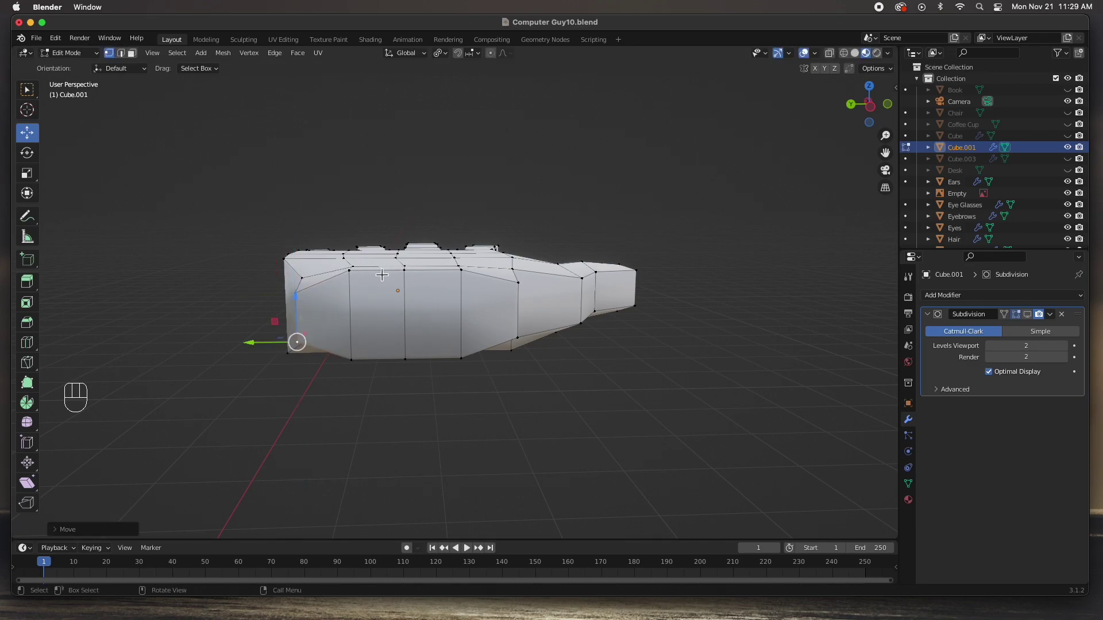
Step: Select the wrist end's upper vertices between the corners and raise them slightly along Z
{"action": "left_click", "coordinate": [350, 272]}
{"action": "left_click", "coordinate": [459, 272], "text": "shift"}
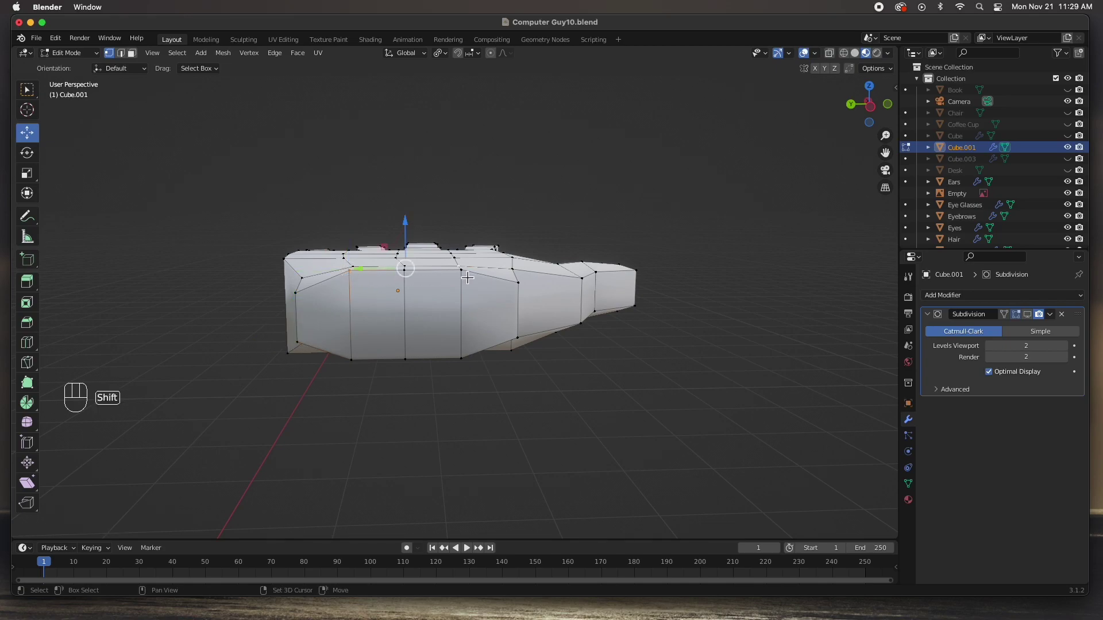
{"action": "left_click", "coordinate": [459, 271]}
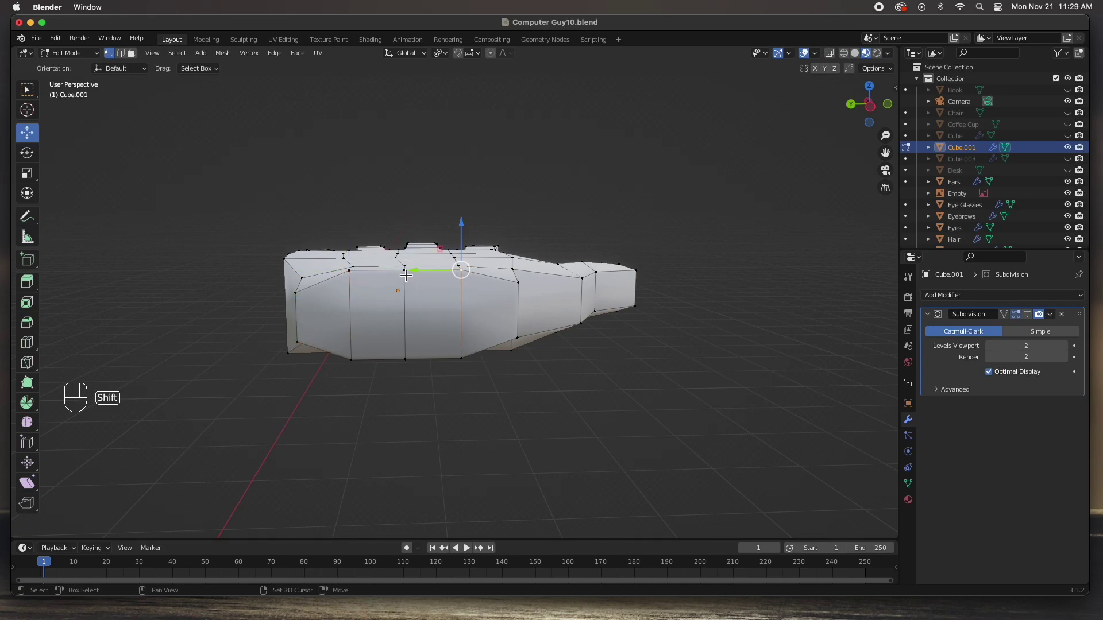
{"action": "left_click", "coordinate": [349, 271], "text": "shift"}
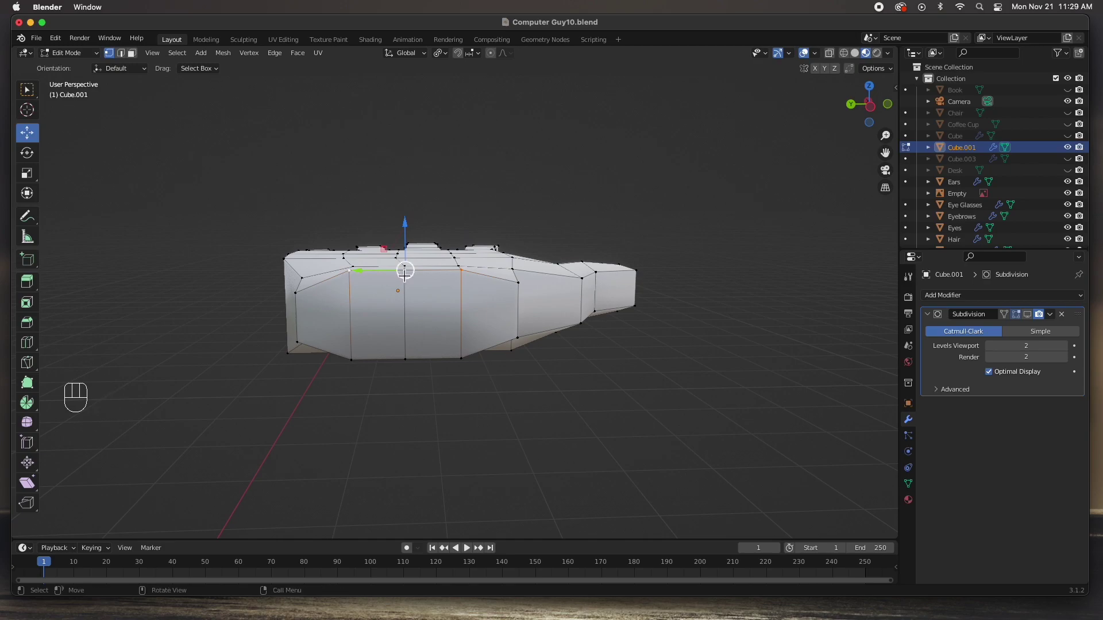
{"action": "mouse_move", "coordinate": [406, 243]}
{"action": "left_mouse_down"}
{"action": "mouse_move", "coordinate": [411, 207]}
{"action": "mouse_move", "coordinate": [406, 240]}
{"action": "left_mouse_up"}
Step: Select the wrist end's three lower vertices between the corners and lower them slightly along Z
{"action": "left_click", "coordinate": [351, 360]}
{"action": "left_click", "coordinate": [411, 358], "text": "shift"}
{"action": "left_click", "coordinate": [463, 361], "text": "shift"}
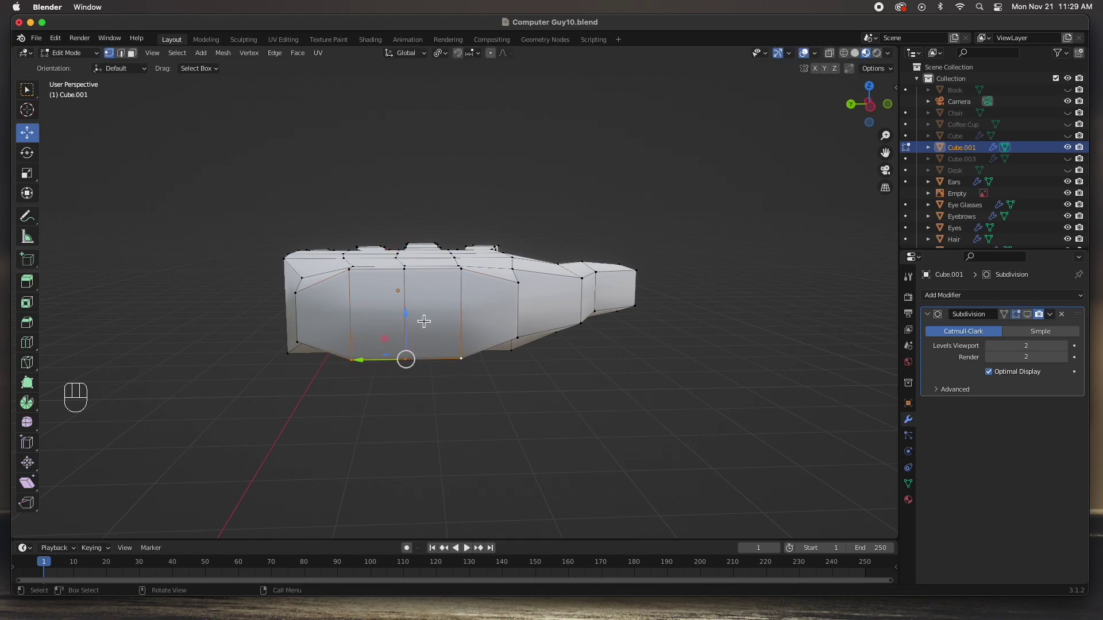
{"action": "key", "text": "g"}
{"action": "key", "text": "z"}
{"action": "left_click", "coordinate": [409, 330]}
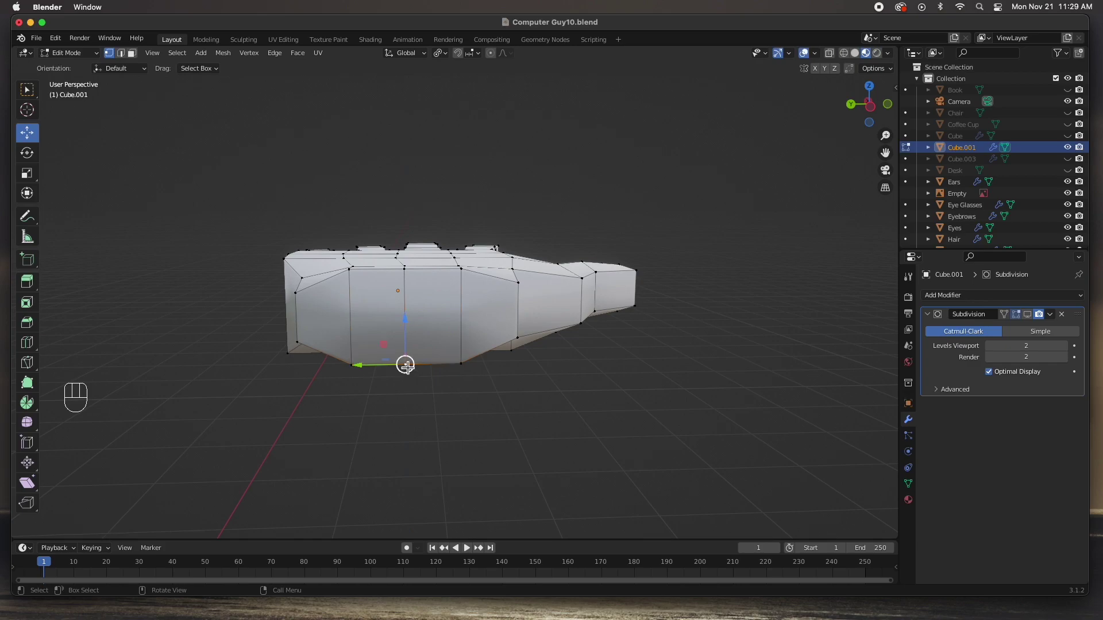
Step: Round the wrist end by lowering its middle bottom vertex a little more and raising its middle top vertex along Z
{"action": "key", "text": "g"}
{"action": "key", "text": "z"}
{"action": "left_click", "coordinate": [409, 339]}
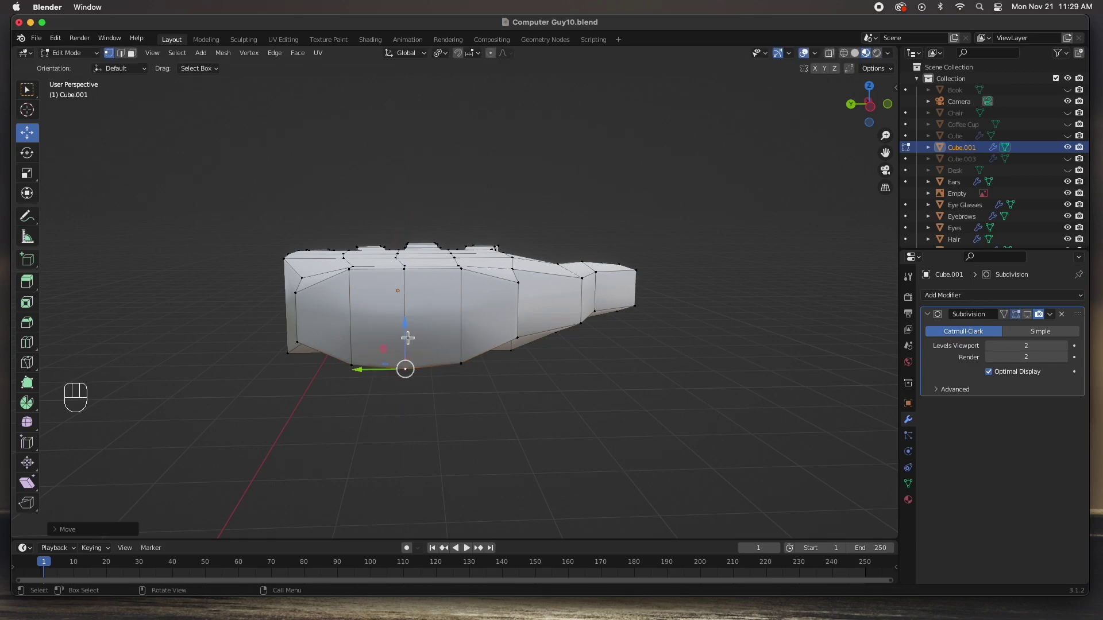
{"action": "left_click", "coordinate": [409, 273]}
{"action": "key", "text": "g"}
{"action": "key", "text": "z"}
{"action": "left_click", "coordinate": [405, 246]}
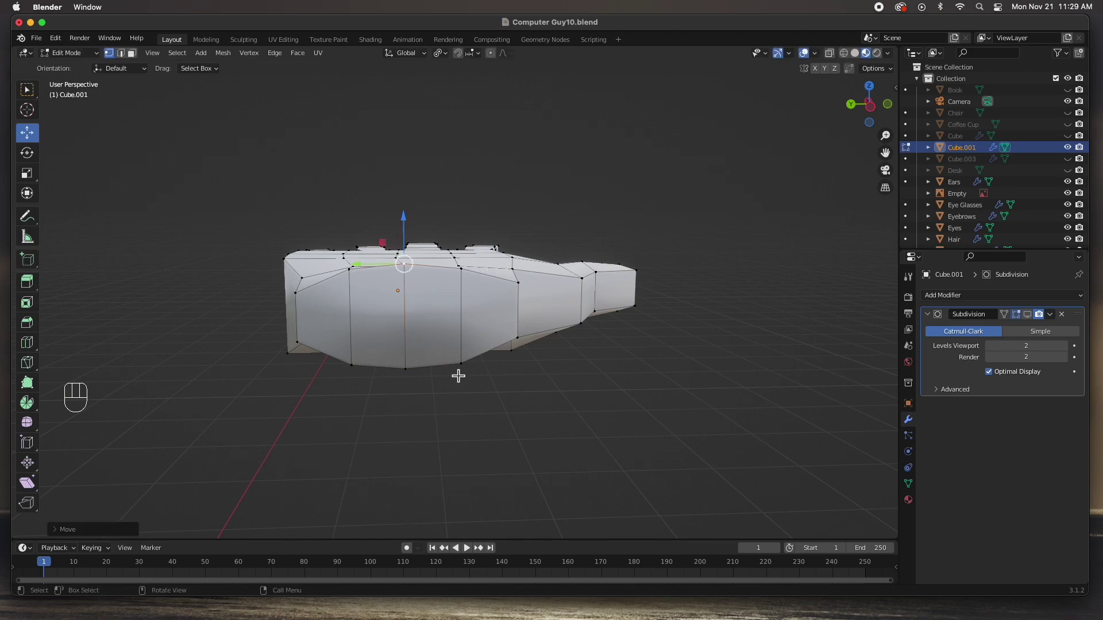
Step: In face selection, select the four wrist end faces and extrude them toward -X to lengthen the wrist
{"action": "middle_click_drag", "start_coordinate": [522, 286], "coordinate": [466, 312]}
{"action": "key", "text": "3"}
{"action": "left_click", "coordinate": [451, 313], "text": "shift"}
{"action": "left_click", "coordinate": [402, 314], "text": "shift"}
{"action": "left_click", "coordinate": [353, 313], "text": "shift"}
{"action": "left_click", "coordinate": [309, 305], "text": "shift"}
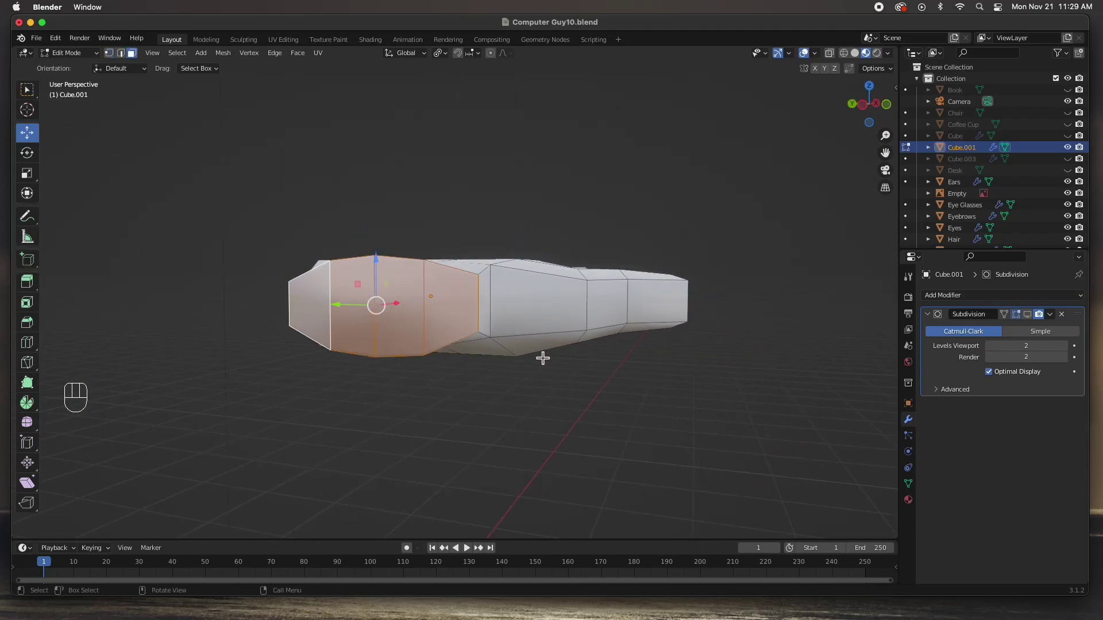
{"action": "key", "text": "KP_7"}
{"action": "scroll", "coordinate": [517, 354], "scroll_direction": "down", "scroll_amount": 2}
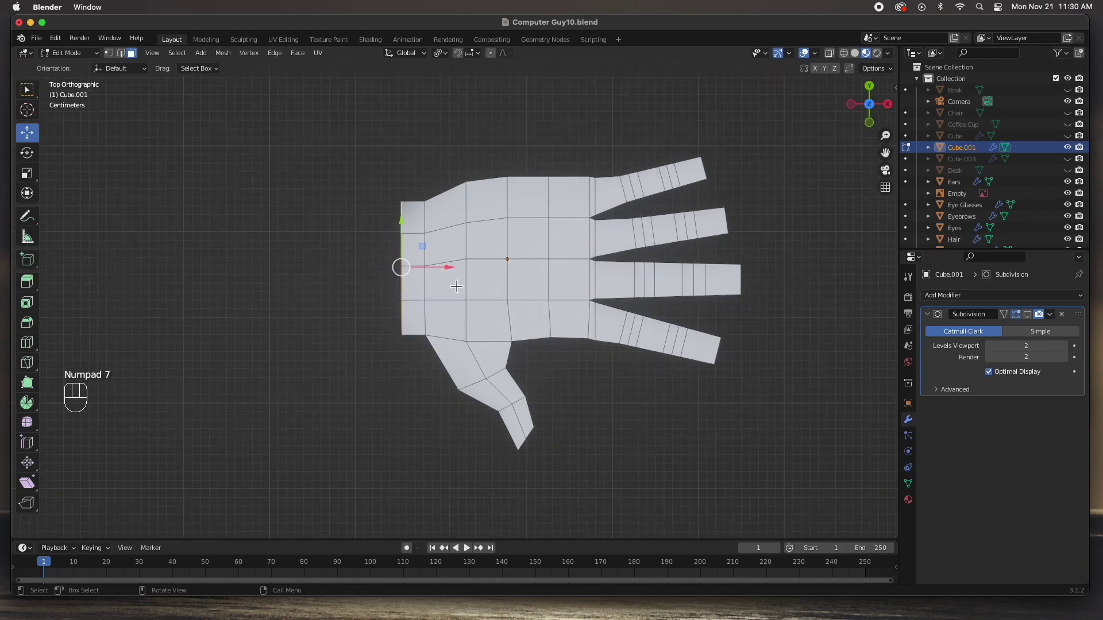
{"action": "key", "text": "e"}
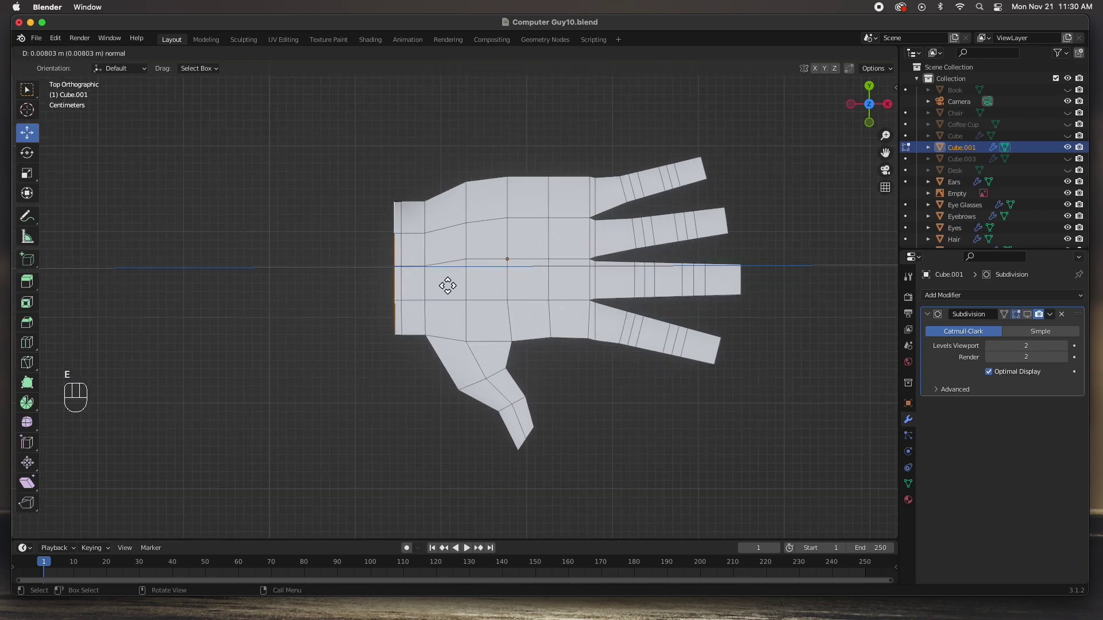
{"action": "left_click", "coordinate": [393, 284]}
Step: Scale the wrist end faces to be slightly narrower along Y and slightly taller along Z
{"action": "middle_click_drag", "start_coordinate": [379, 319], "coordinate": [148, 191]}
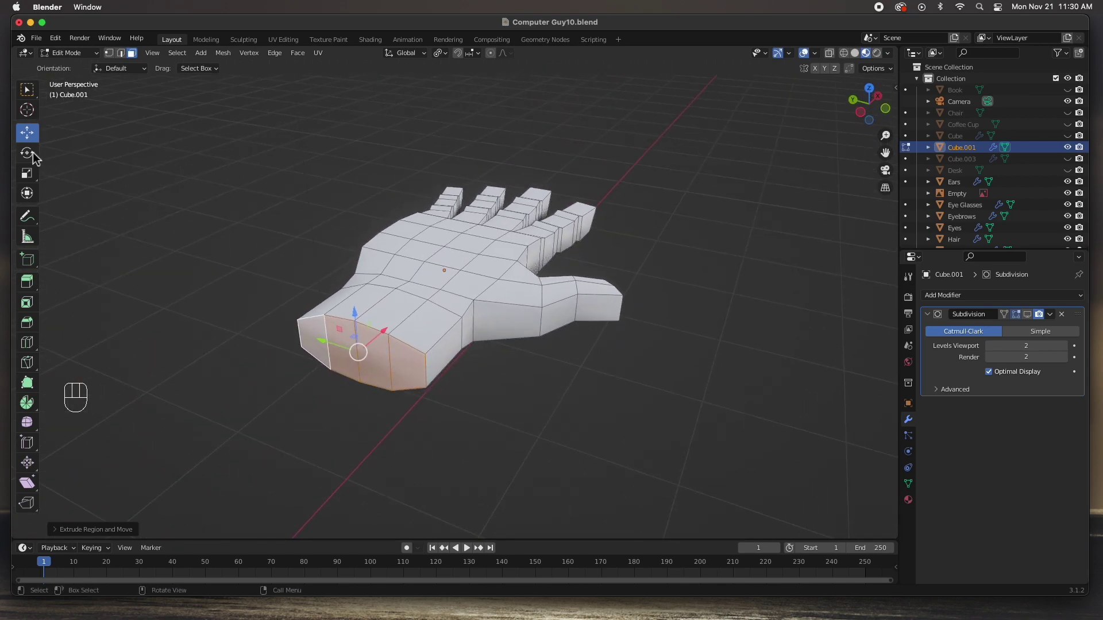
{"action": "left_click", "coordinate": [27, 176]}
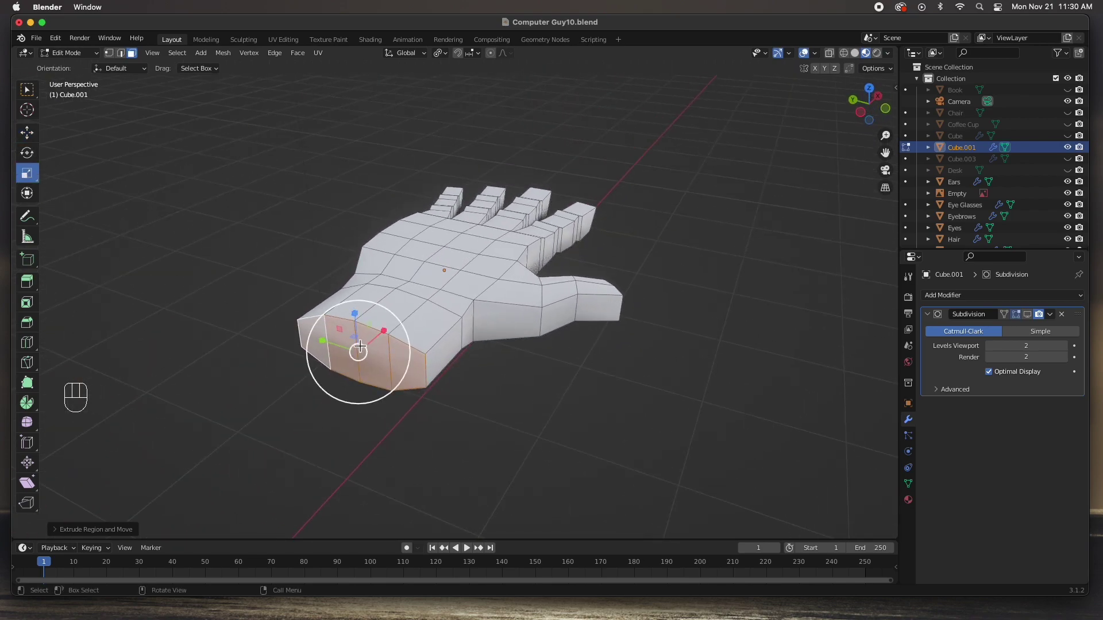
{"action": "left_click_drag", "start_coordinate": [327, 343], "coordinate": [328, 344]}
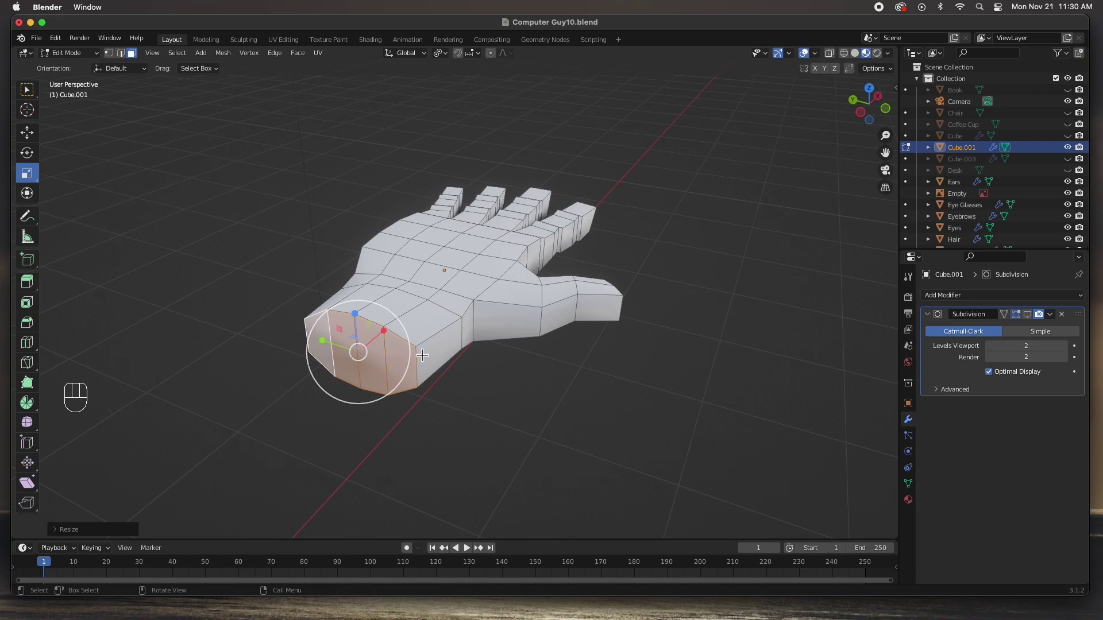
{"action": "middle_click_drag", "start_coordinate": [358, 368], "coordinate": [362, 386]}
Step: Extrude the wrist end faces toward -X to form a forearm section
{"action": "key", "text": "KP_7"}
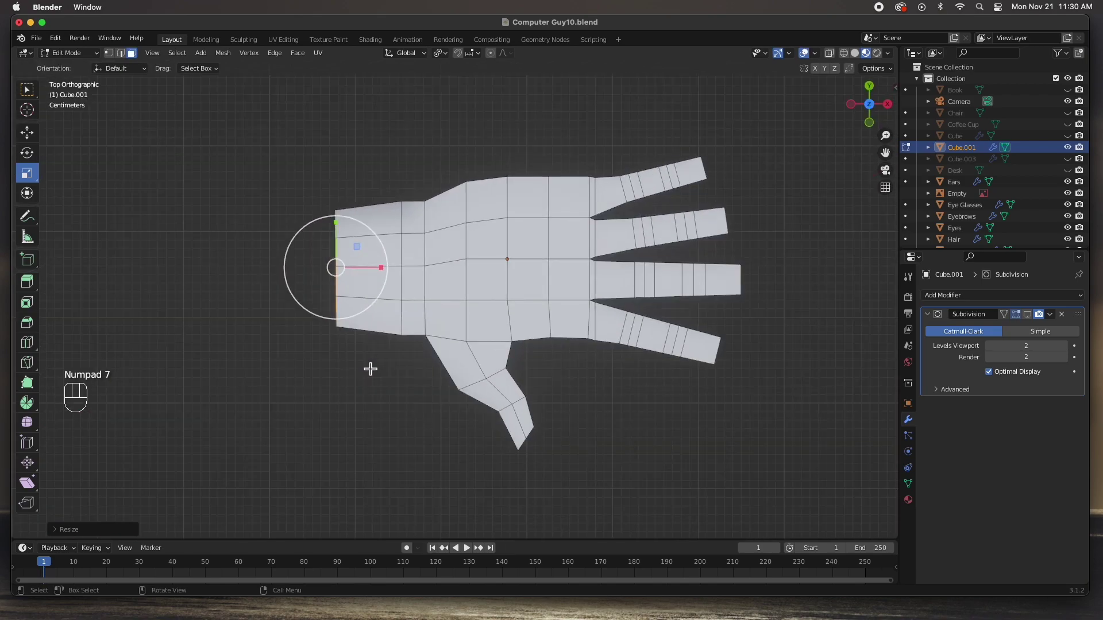
{"action": "key", "text": "e"}
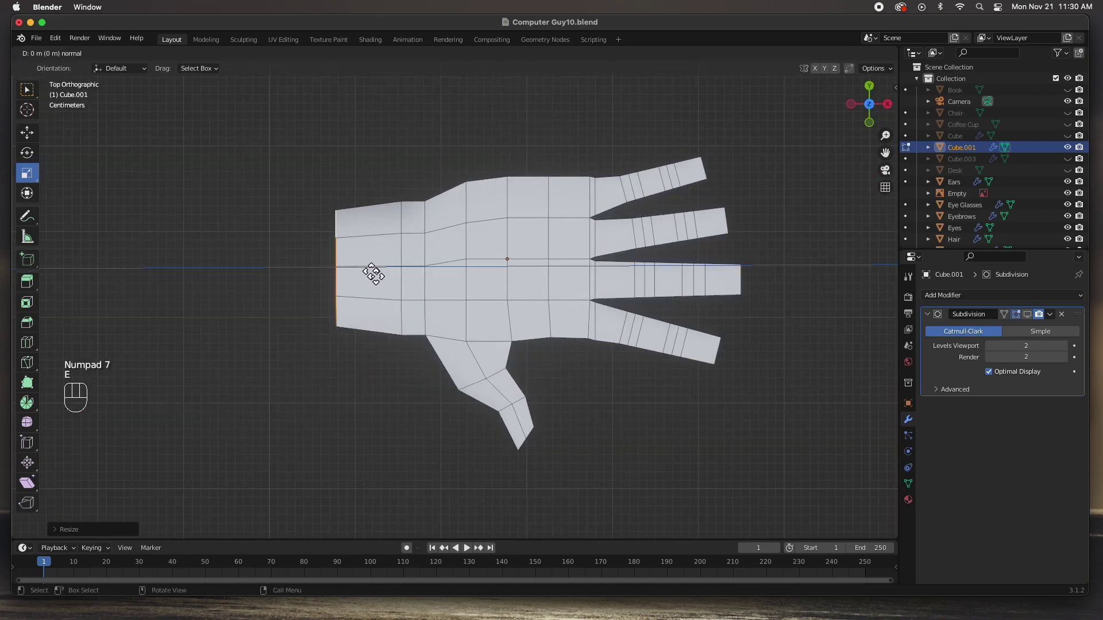
{"action": "left_click", "coordinate": [288, 276]}
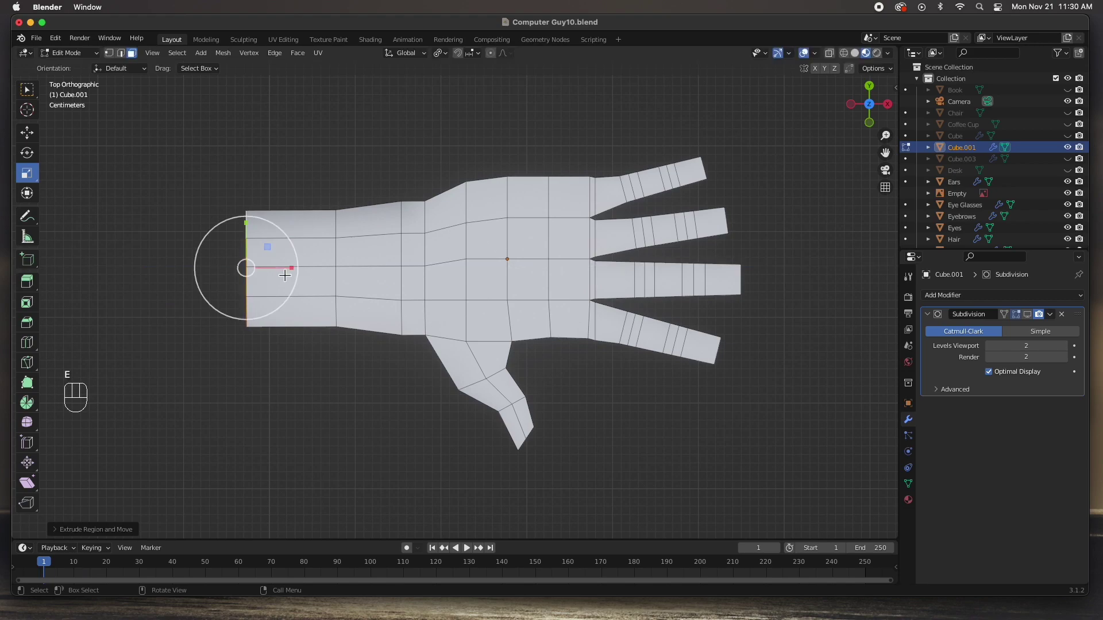
Step: Scale the forearm end faces up slightly overall, and adjust their height by scaling along Z
{"action": "middle_click_drag", "start_coordinate": [310, 295], "coordinate": [270, 411]}
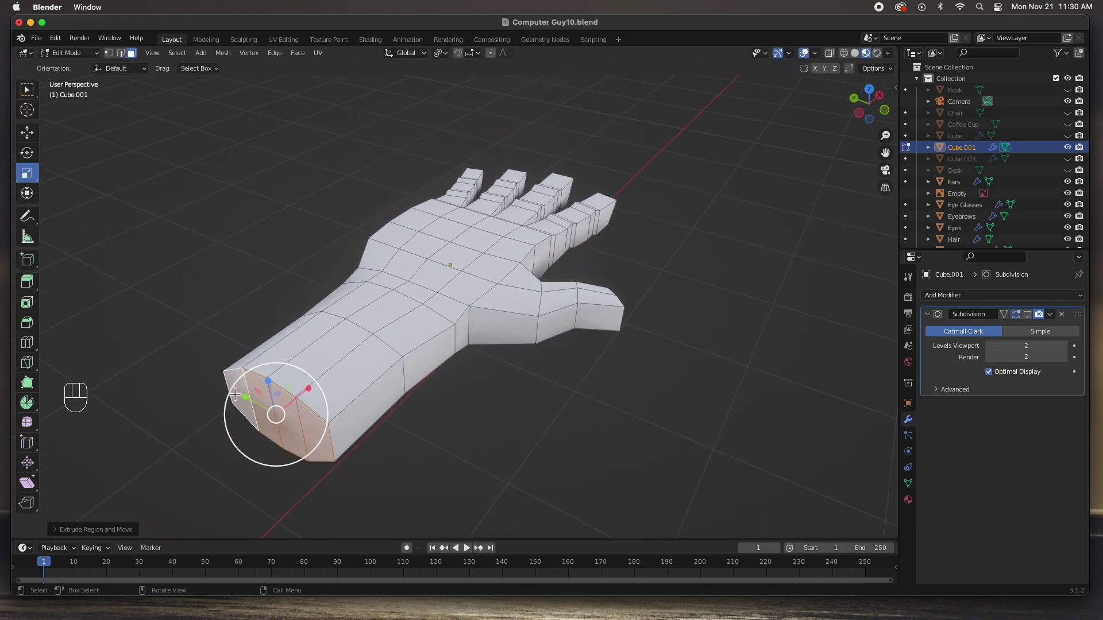
{"action": "key", "text": "s"}
{"action": "left_click", "coordinate": [274, 407]}
{"action": "key", "text": "s"}
{"action": "key", "text": "z"}
{"action": "left_click", "coordinate": [278, 414]}
{"action": "middle_click_drag", "start_coordinate": [278, 414], "coordinate": [341, 338]}
{"action": "key", "text": "KP_1"}
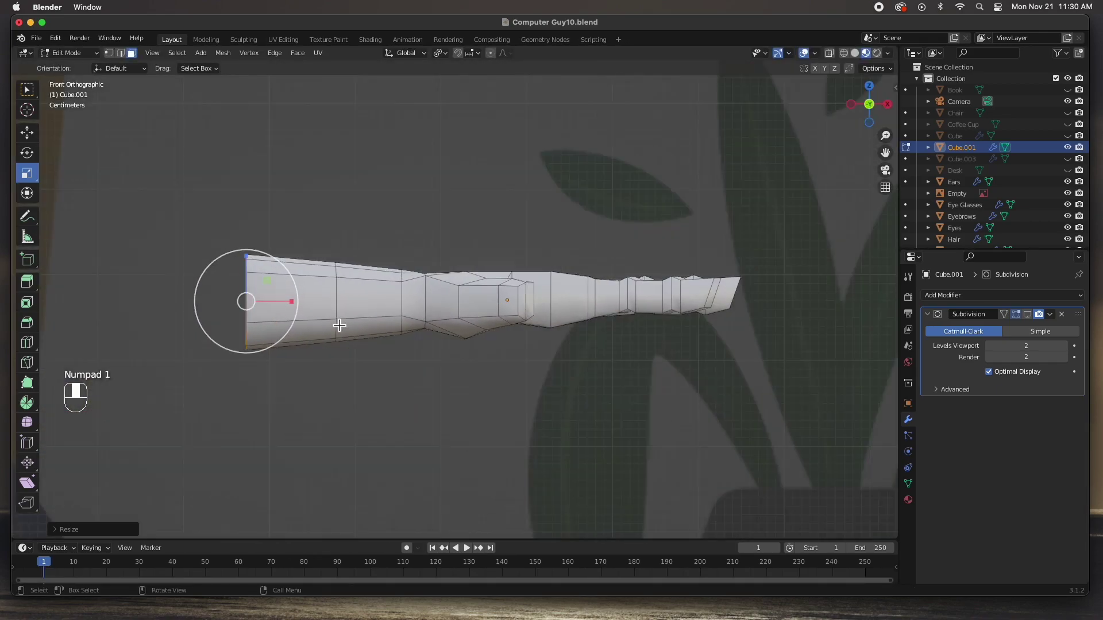
{"action": "middle_click_drag", "start_coordinate": [308, 314], "coordinate": [367, 341]}
Step: Extrude the forearm end faces farther toward -X to add another long section
{"action": "key", "text": "KP_7"}
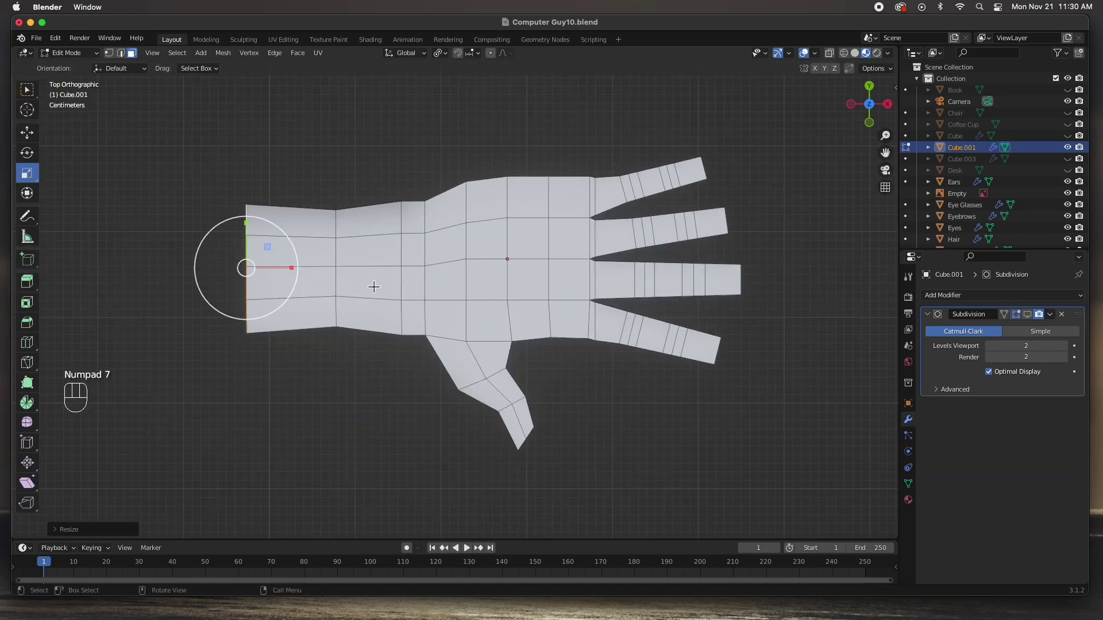
{"action": "scroll", "coordinate": [372, 287], "scroll_direction": "down", "scroll_amount": 2}
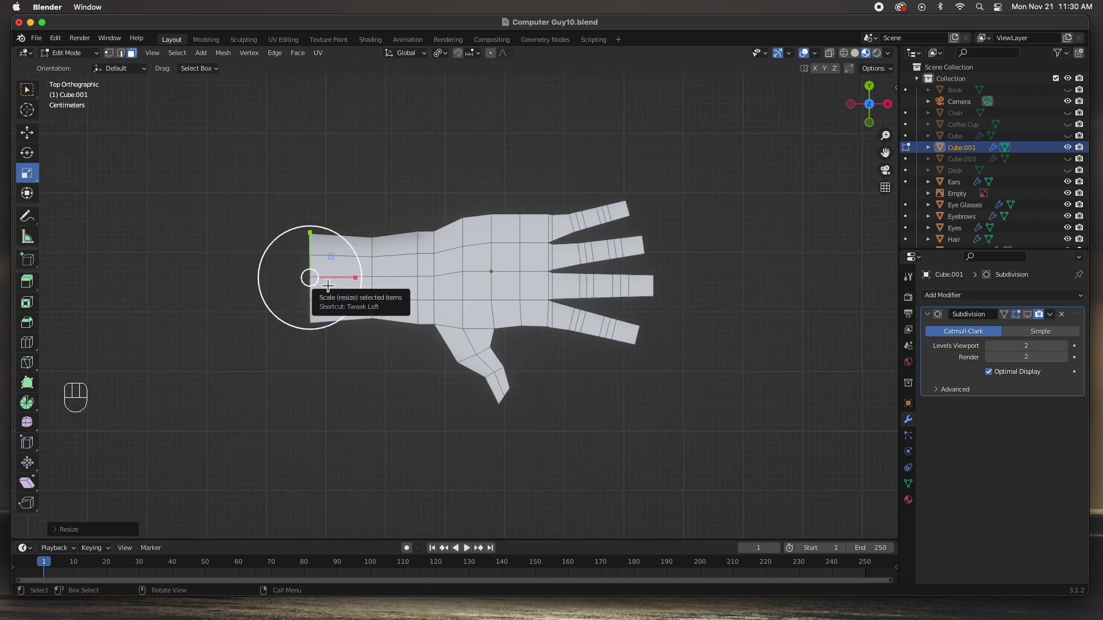
{"action": "key", "text": "e"}
{"action": "left_click", "coordinate": [260, 284]}
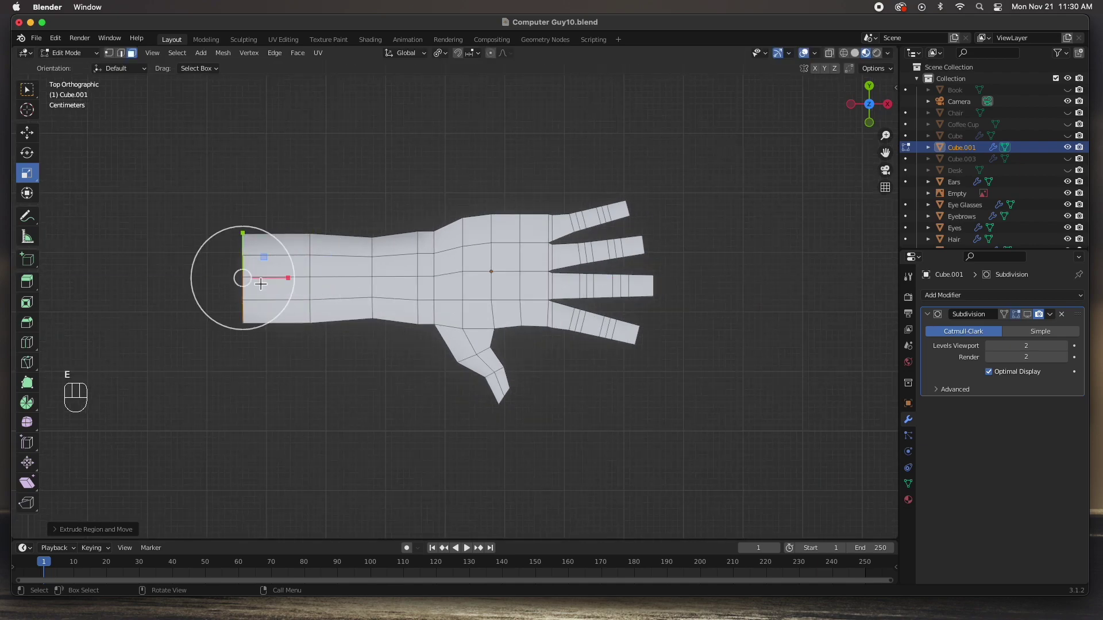
Step: Extrude a short final section at the forearm's end, deselect the faces, and switch to vertex selection
{"action": "key", "text": "e"}
{"action": "left_click", "coordinate": [249, 285]}
{"action": "left_click", "coordinate": [276, 355]}
{"action": "scroll", "coordinate": [361, 297], "scroll_direction": "up", "scroll_amount": 2}
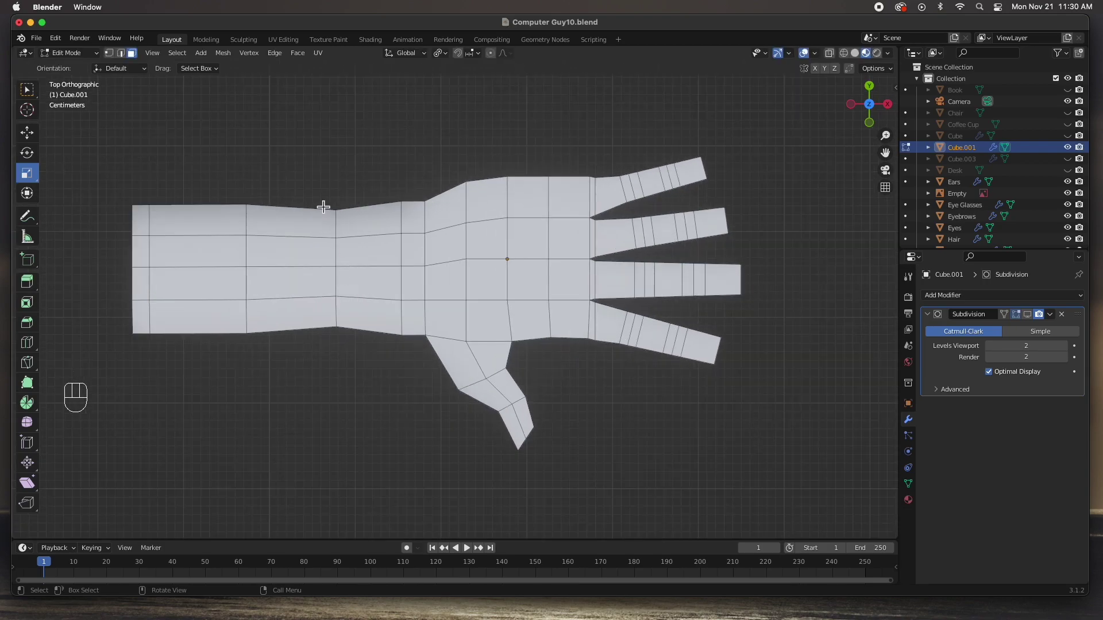
{"action": "key", "text": "1"}
{"action": "left_click", "coordinate": [402, 319], "text": "alt"}
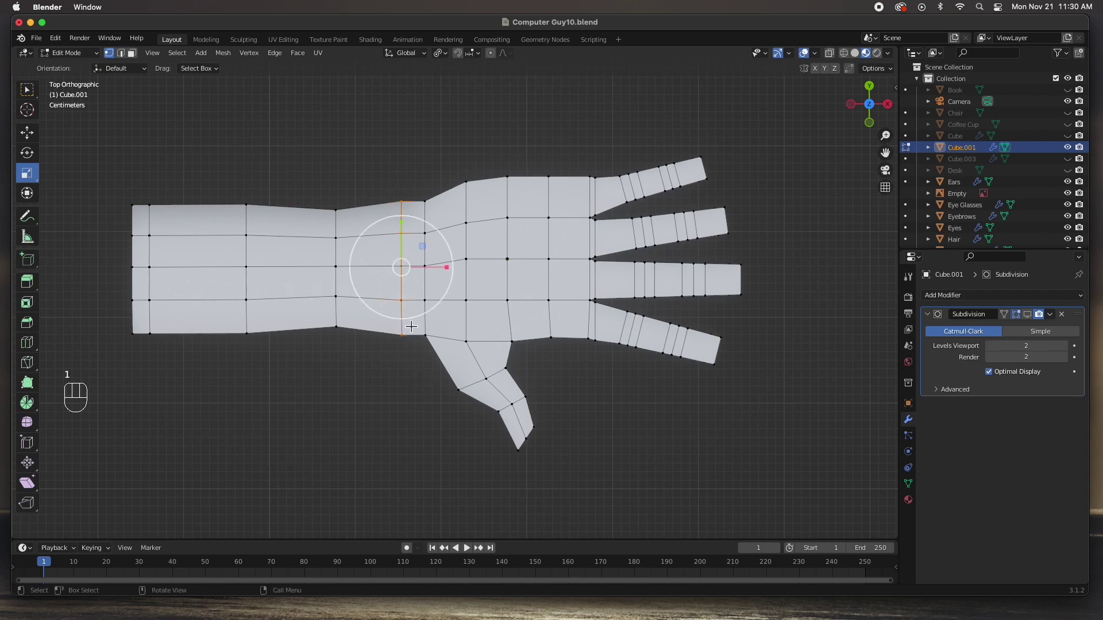
{"action": "left_click_drag", "start_coordinate": [401, 223], "coordinate": [401, 228]}
{"action": "key", "text": "super+z"}
Step: With X-ray enabled, select the whole vertex loop at the narrow wrist and scale it down to about 0.9
{"action": "left_click", "coordinate": [830, 53]}
{"action": "left_click_drag", "start_coordinate": [374, 181], "coordinate": [412, 363]}
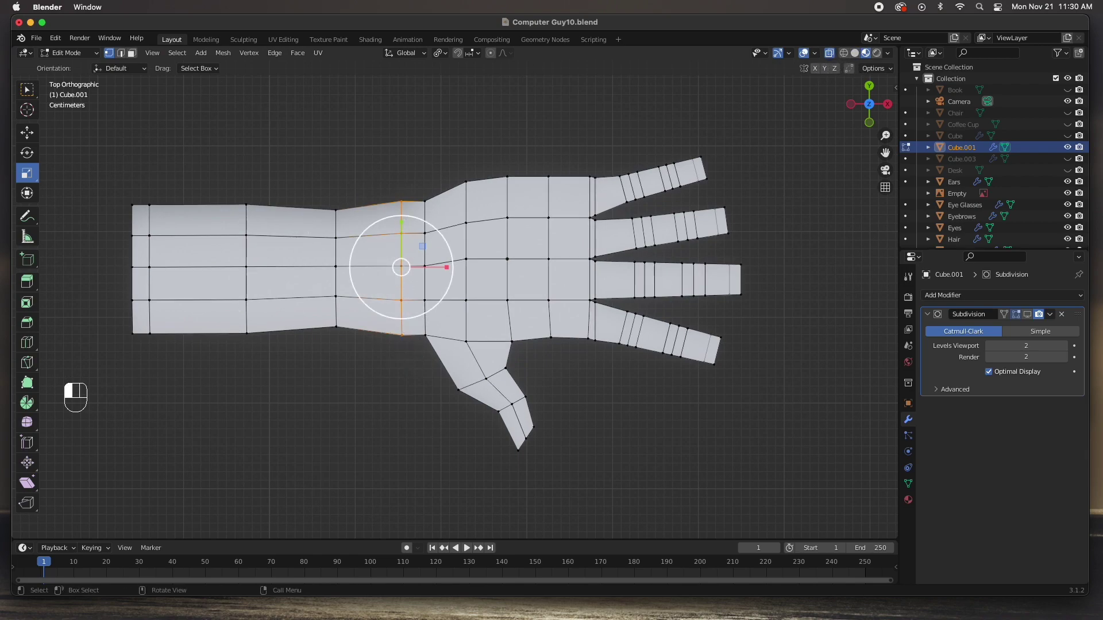
{"action": "key", "text": "s"}
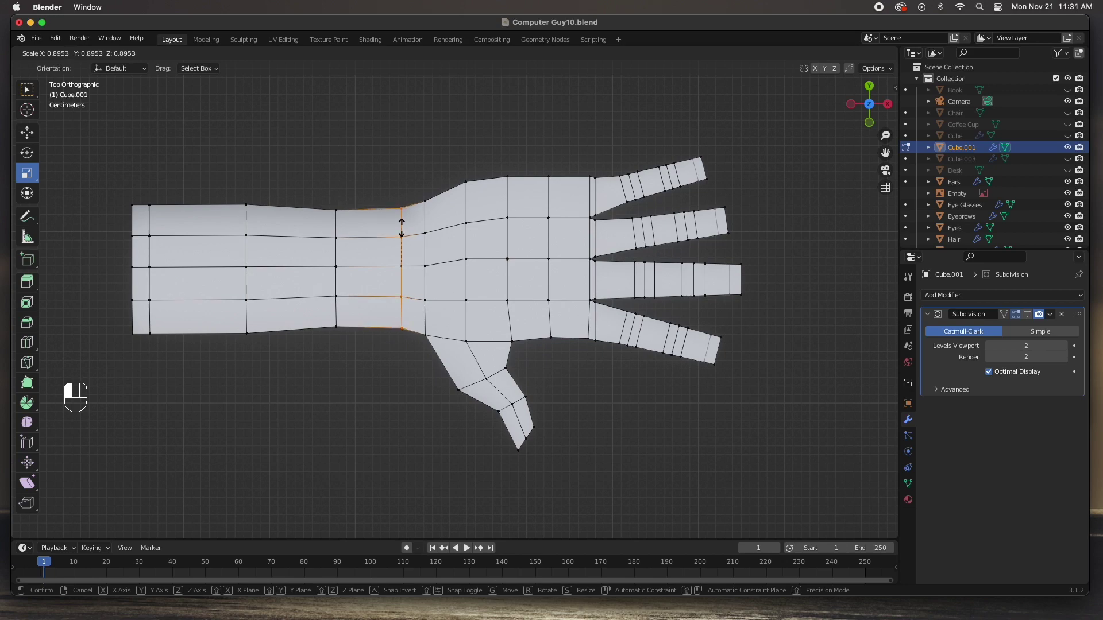
{"action": "left_click", "coordinate": [402, 229]}
Step: Select the adjacent vertex loop on the forearm side of the wrist and scale it up slightly, then deselect it
{"action": "left_click", "coordinate": [336, 221], "text": "alt"}
{"action": "left_click_drag", "start_coordinate": [336, 224], "coordinate": [335, 218]}
{"action": "left_click", "coordinate": [375, 379]}
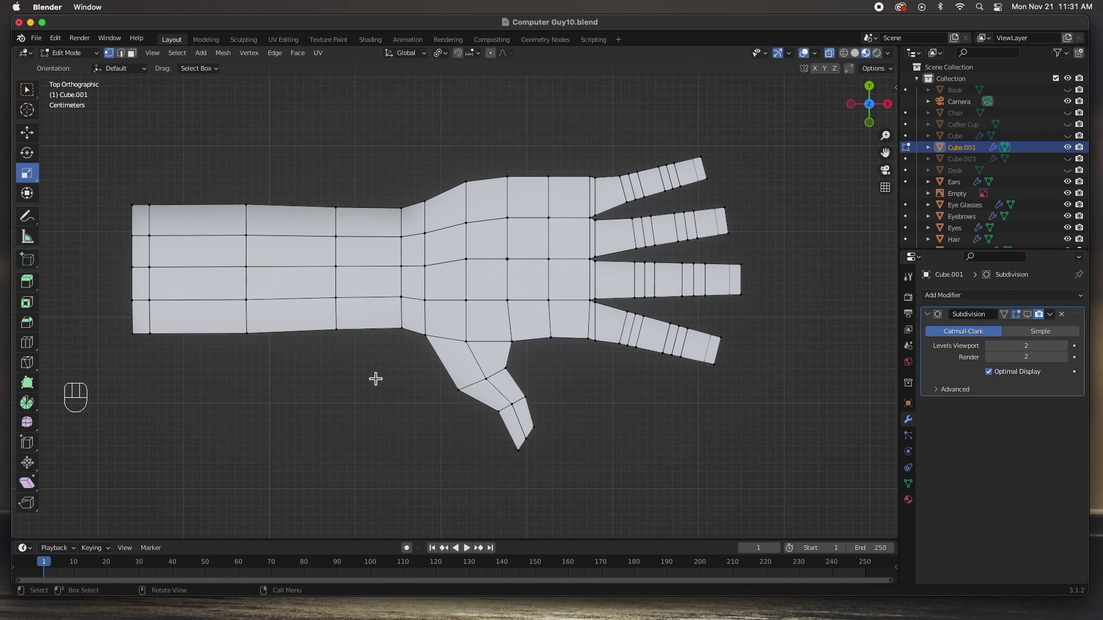
Step: Select the thumb-side row of forearm vertices from the wrist to the arm's end and move it slightly toward +Y
{"action": "left_click_drag", "start_coordinate": [409, 354], "coordinate": [109, 320]}
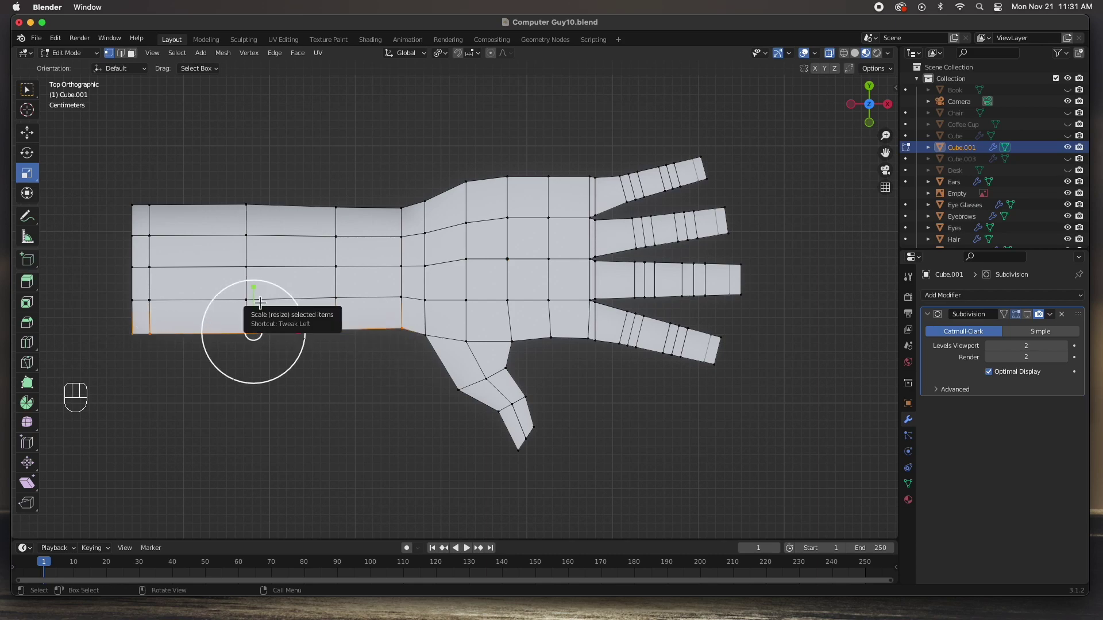
{"action": "left_click", "coordinate": [29, 133]}
{"action": "left_click_drag", "start_coordinate": [256, 289], "coordinate": [257, 283]}
{"action": "left_click", "coordinate": [430, 387]}
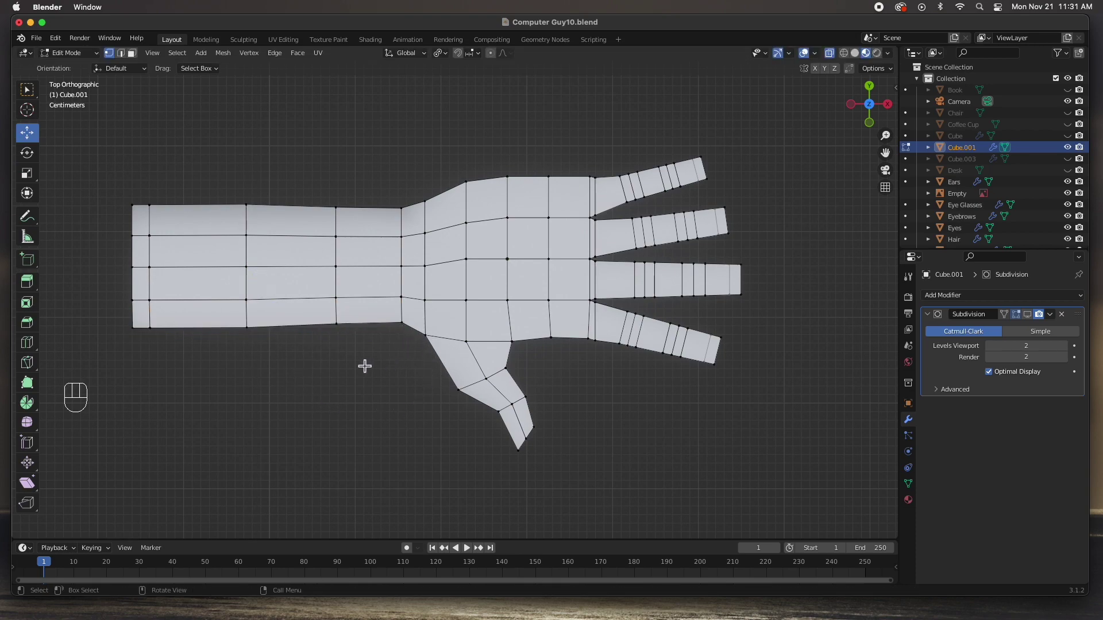
Step: Select the corner vertices where the wrist meets the thumb base and nudge them slightly toward -X
{"action": "left_click", "coordinate": [421, 344]}
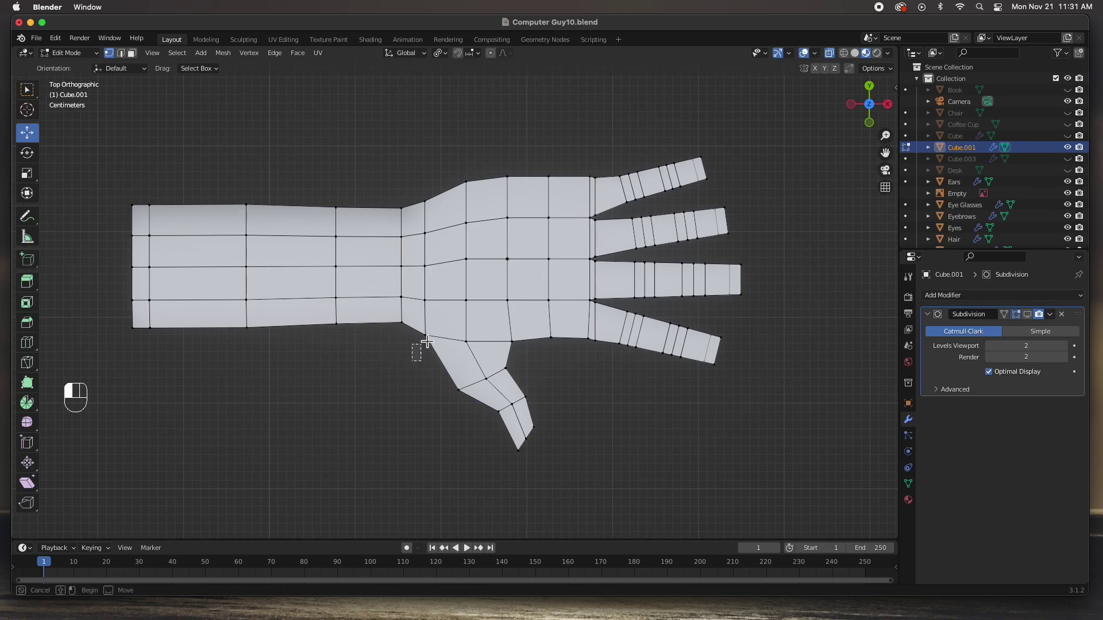
{"action": "left_click_drag", "start_coordinate": [424, 338], "coordinate": [425, 347]}
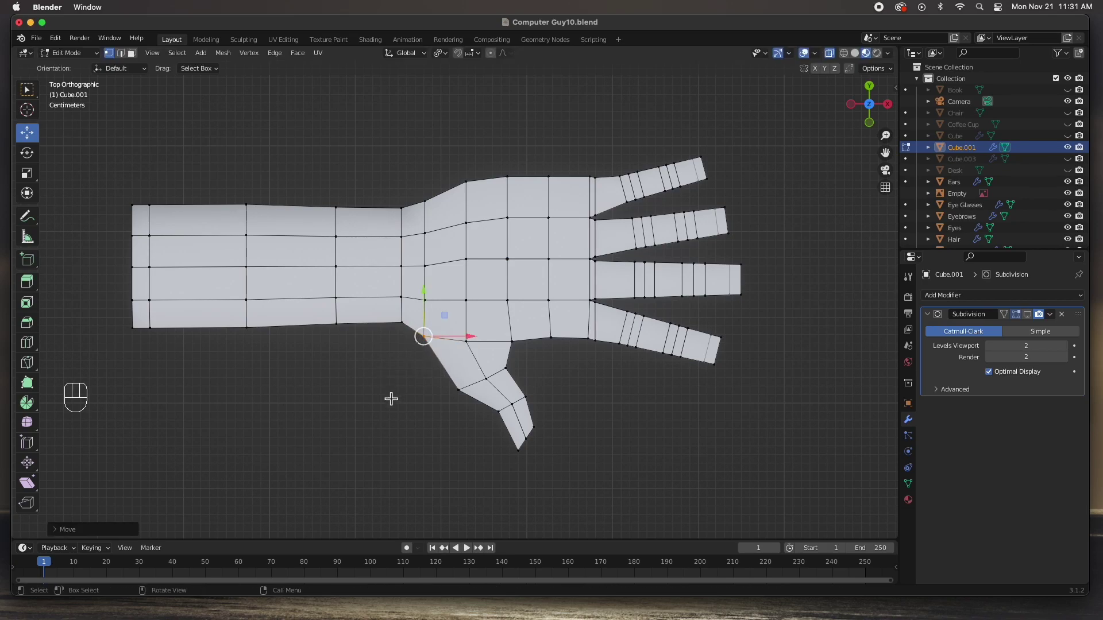
{"action": "middle_click_drag", "start_coordinate": [394, 384], "coordinate": [369, 251]}
{"action": "key", "text": "KP_1"}
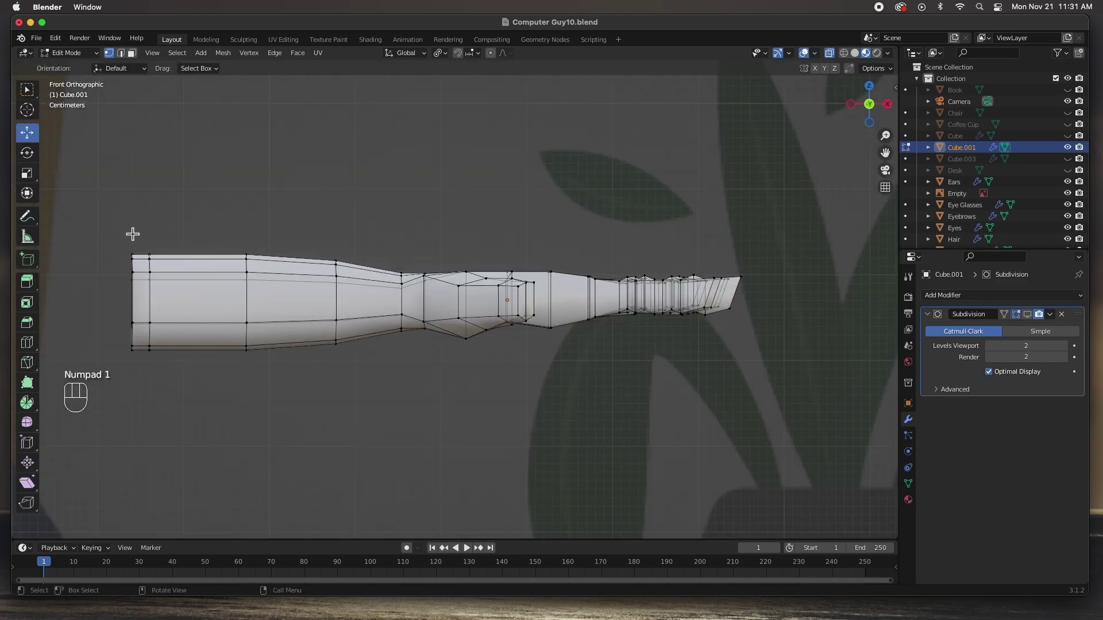
Step: Lower the upper forearm vertices slightly along Z, first the two mid-forearm rows, then the rows at the arm's open end
{"action": "left_click_drag", "start_coordinate": [229, 236], "coordinate": [357, 298]}
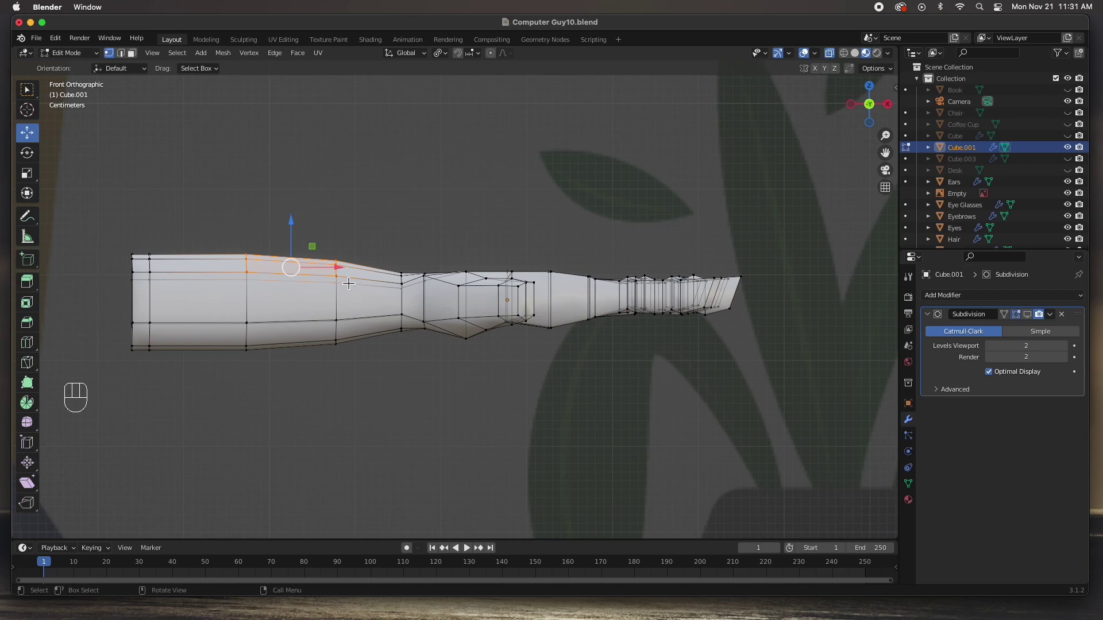
{"action": "left_click_drag", "start_coordinate": [294, 225], "coordinate": [290, 228]}
{"action": "left_click_drag", "start_coordinate": [119, 232], "coordinate": [151, 270]}
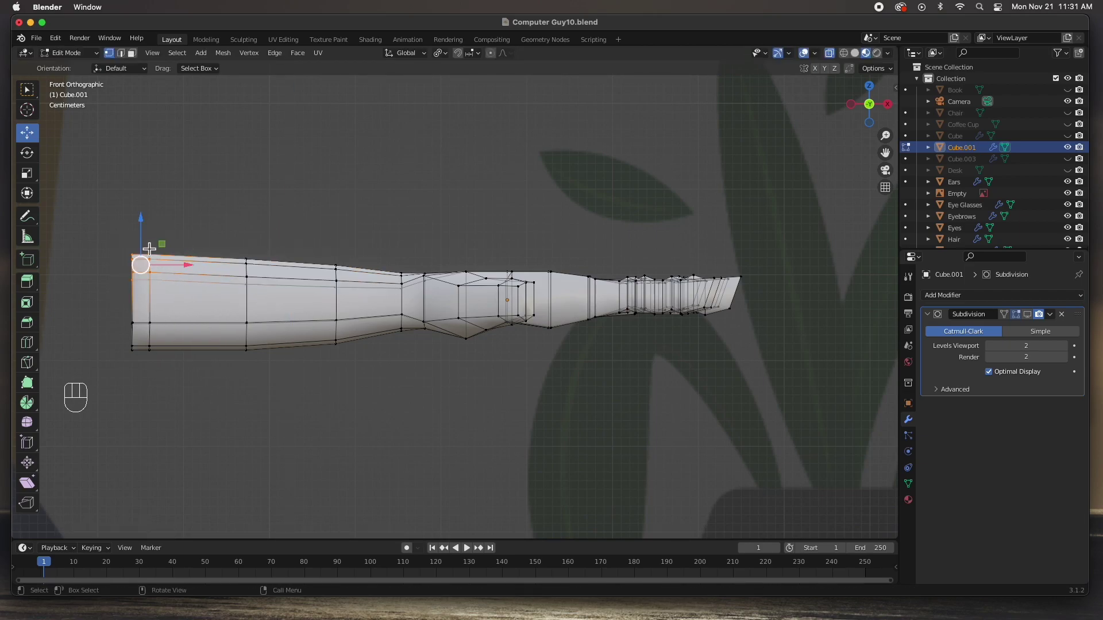
{"action": "left_click_drag", "start_coordinate": [144, 224], "coordinate": [146, 231]}
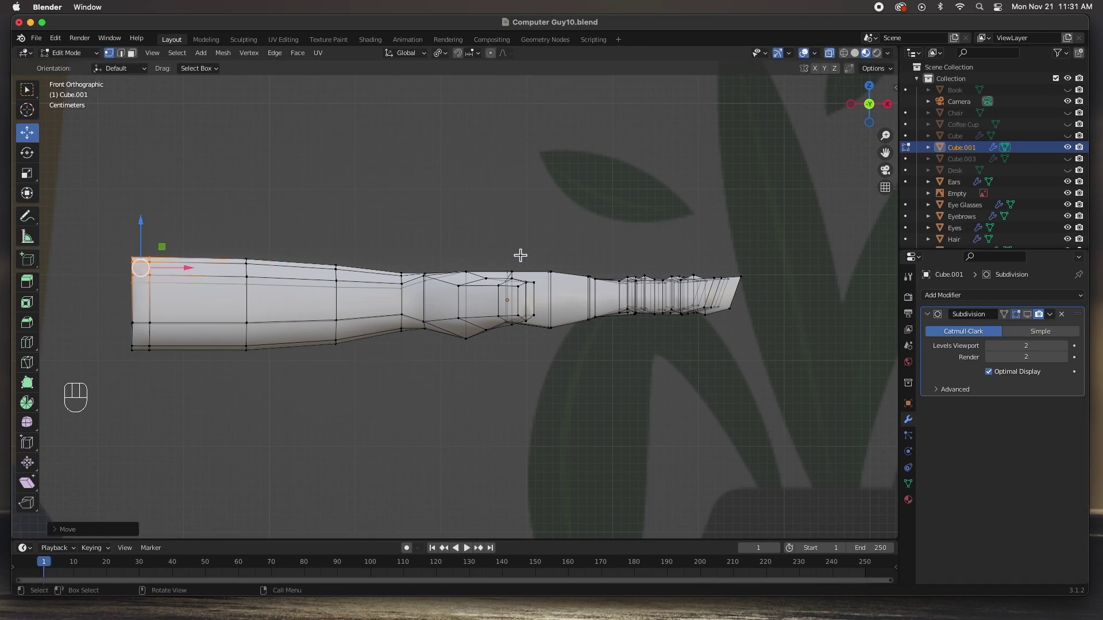
Step: Select the central vertices on the back of the hand and raise them slightly along Z
{"action": "middle_click_drag", "start_coordinate": [593, 345], "coordinate": [435, 261]}
{"action": "left_click", "coordinate": [435, 255]}
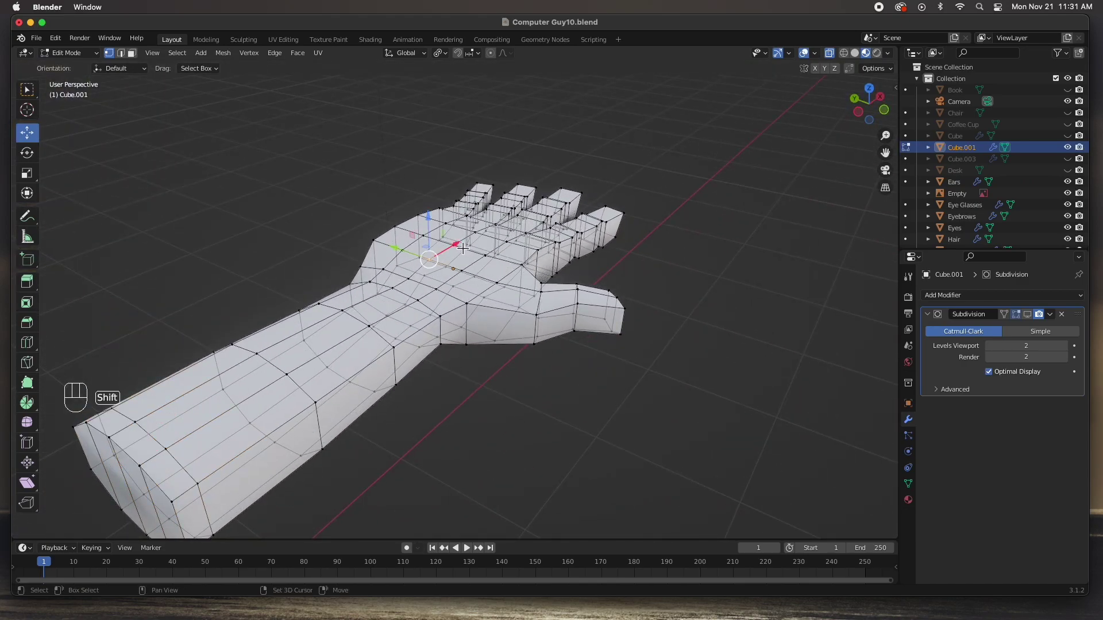
{"action": "left_click", "coordinate": [479, 232], "text": "shift"}
{"action": "middle_click_drag", "start_coordinate": [480, 232], "coordinate": [519, 187]}
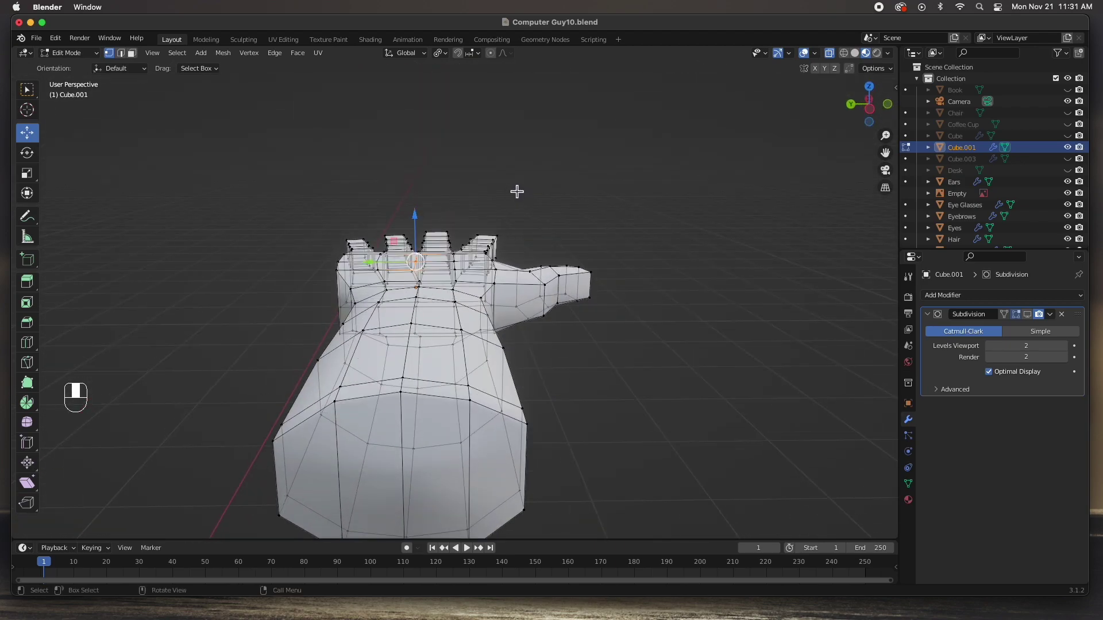
{"action": "left_click_drag", "start_coordinate": [423, 221], "coordinate": [423, 219]}
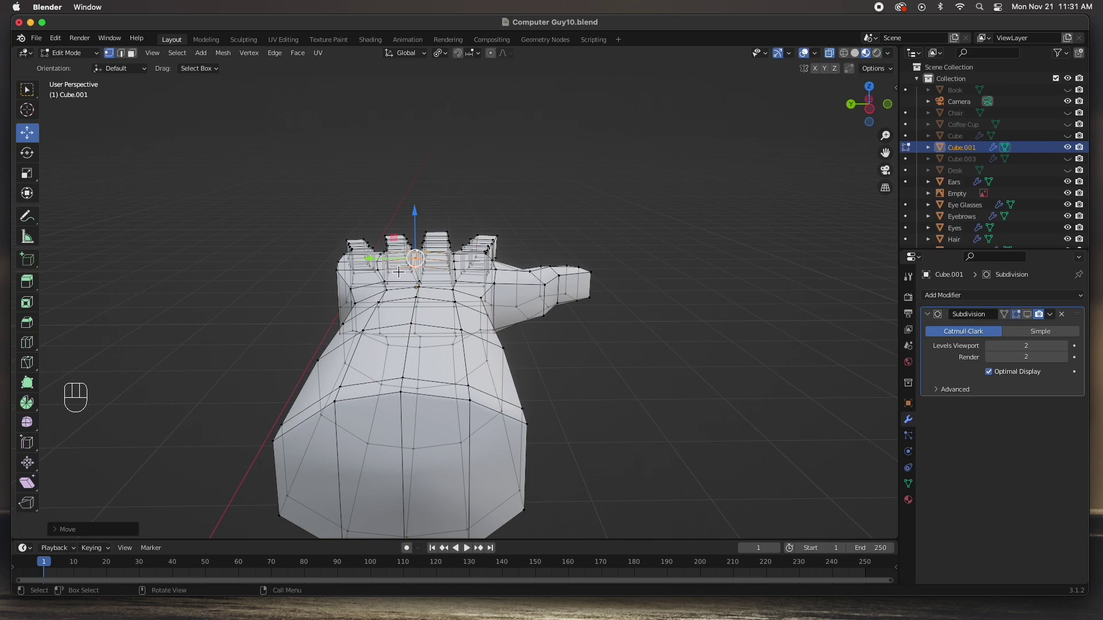
Step: Select the vertices across the back of the hand near the wrist and raise them slightly along Z
{"action": "middle_click_drag", "start_coordinate": [398, 271], "coordinate": [538, 312]}
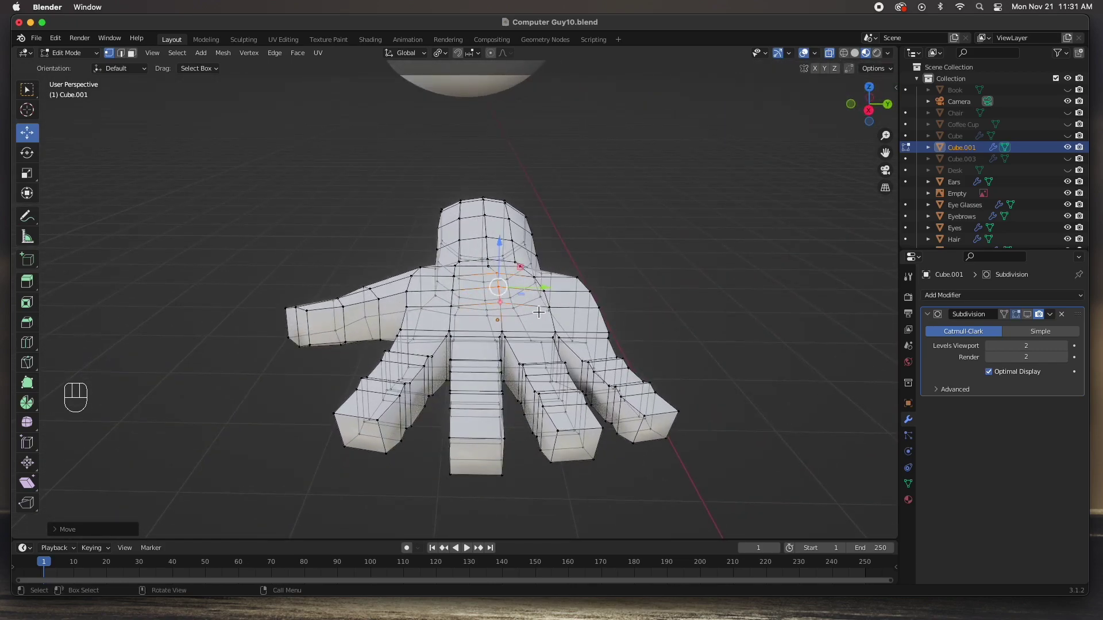
{"action": "left_click", "coordinate": [456, 294]}
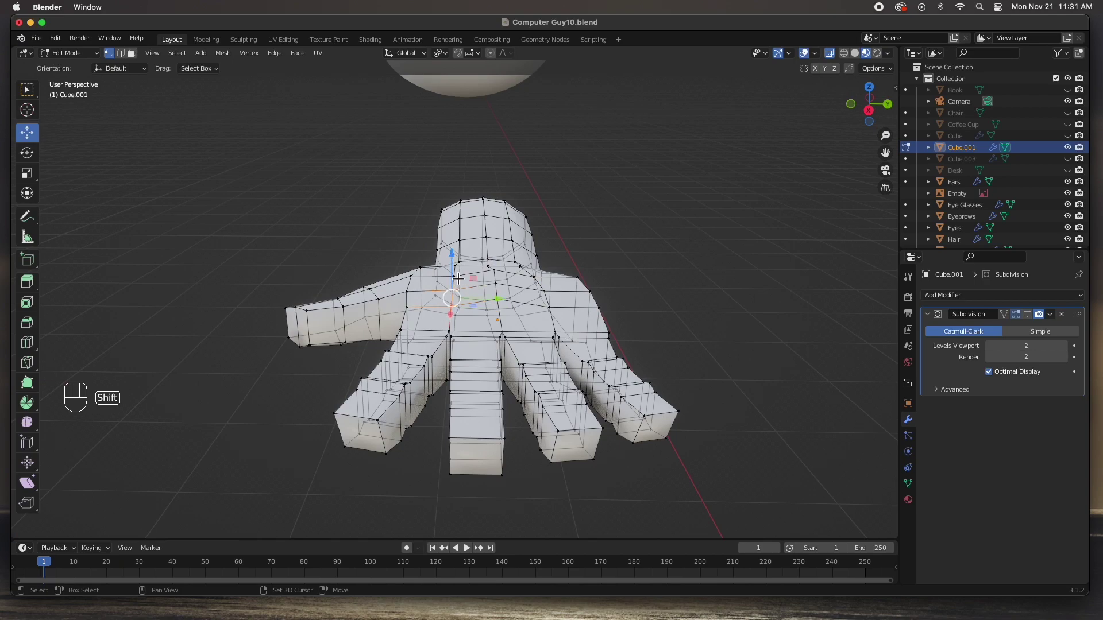
{"action": "left_click", "coordinate": [521, 274], "text": "shift"}
{"action": "left_click", "coordinate": [540, 280], "text": "shift"}
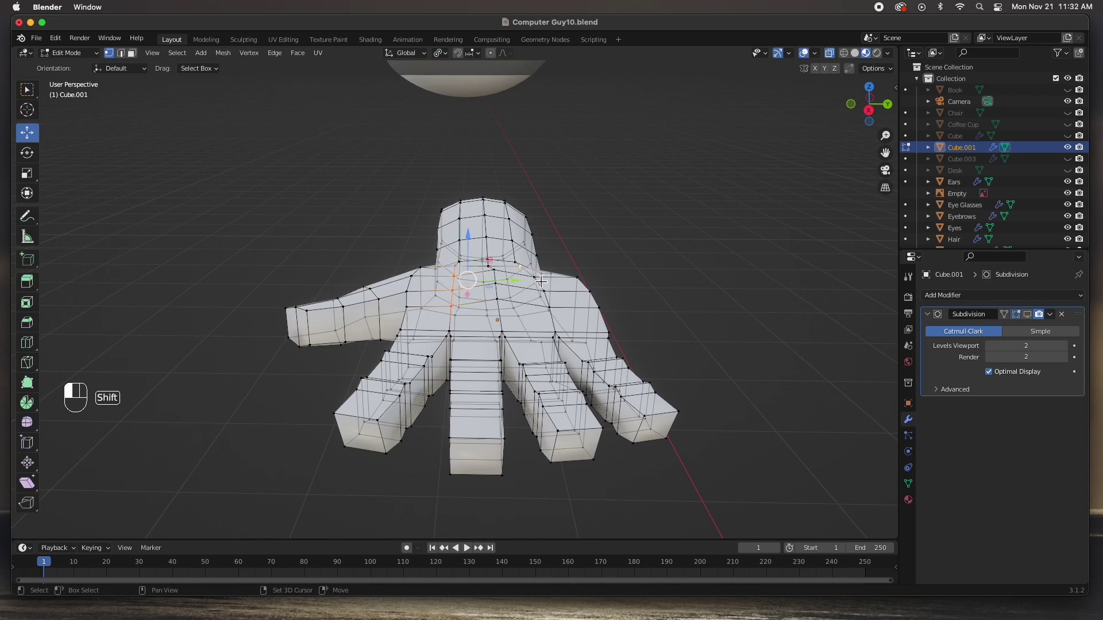
{"action": "middle_click_drag", "start_coordinate": [517, 294], "coordinate": [508, 269]}
{"action": "left_click_drag", "start_coordinate": [499, 256], "coordinate": [500, 256]}
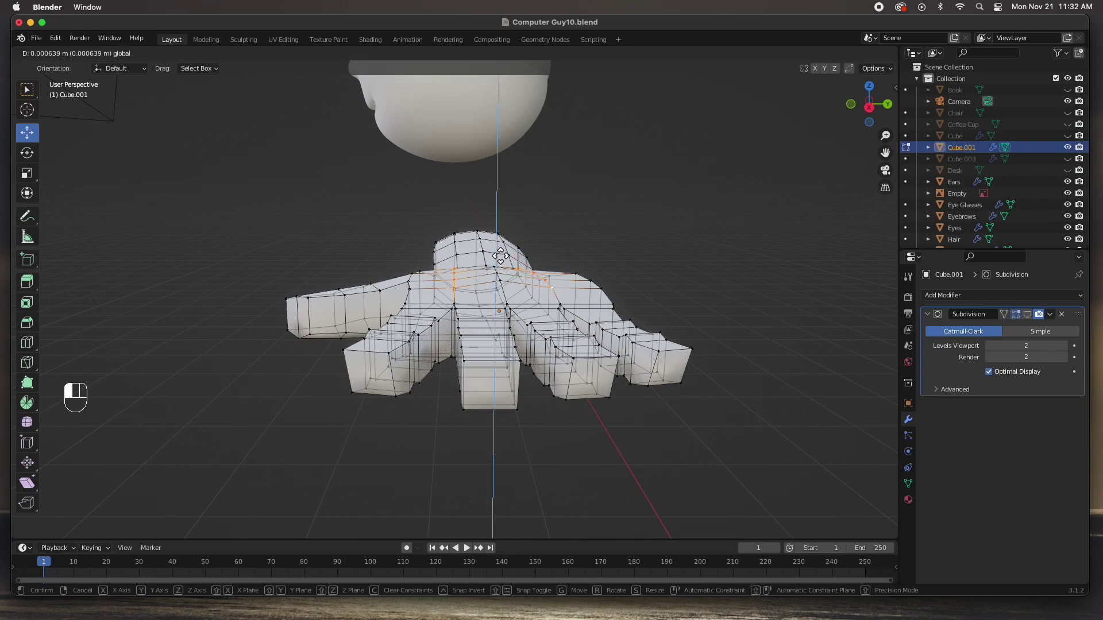
{"action": "left_click", "coordinate": [500, 255]}
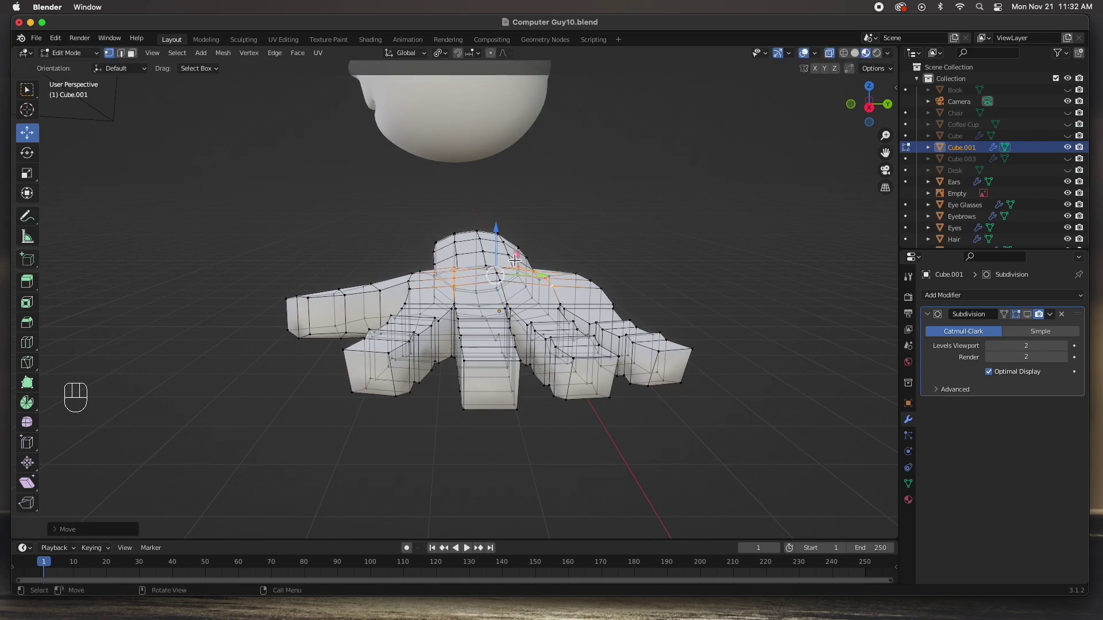
Step: Lower the underside vertices at the heel of the palm, and those farther into the palm, slightly along Z
{"action": "middle_click_drag", "start_coordinate": [634, 277], "coordinate": [466, 336]}
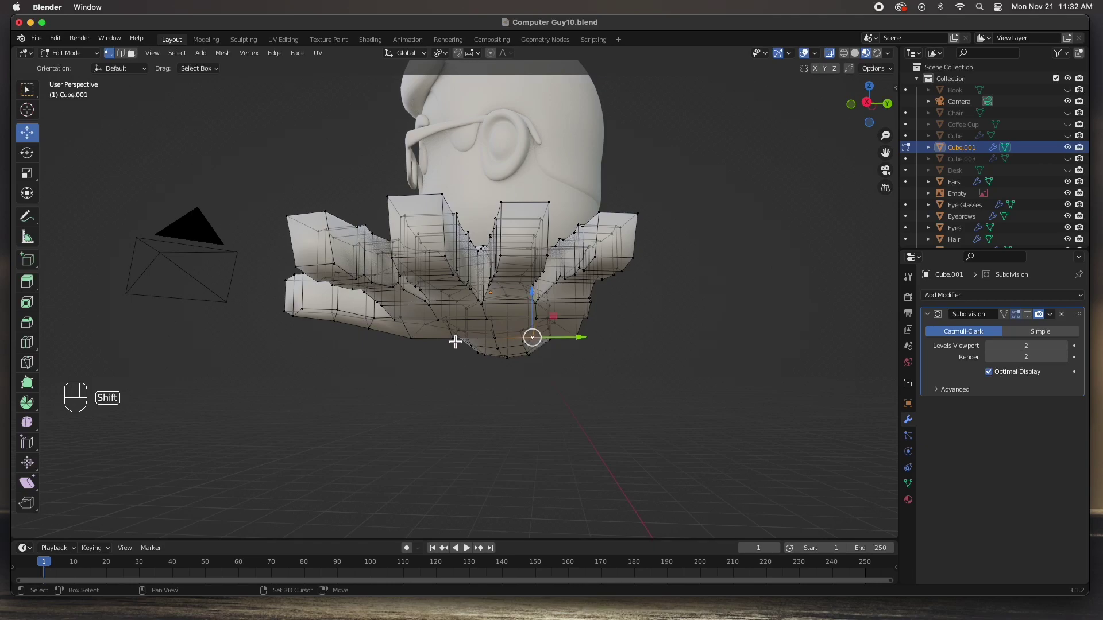
{"action": "middle_click_drag", "start_coordinate": [497, 335], "coordinate": [504, 332]}
{"action": "left_click_drag", "start_coordinate": [497, 305], "coordinate": [497, 313]}
{"action": "middle_click_drag", "start_coordinate": [496, 313], "coordinate": [479, 347]}
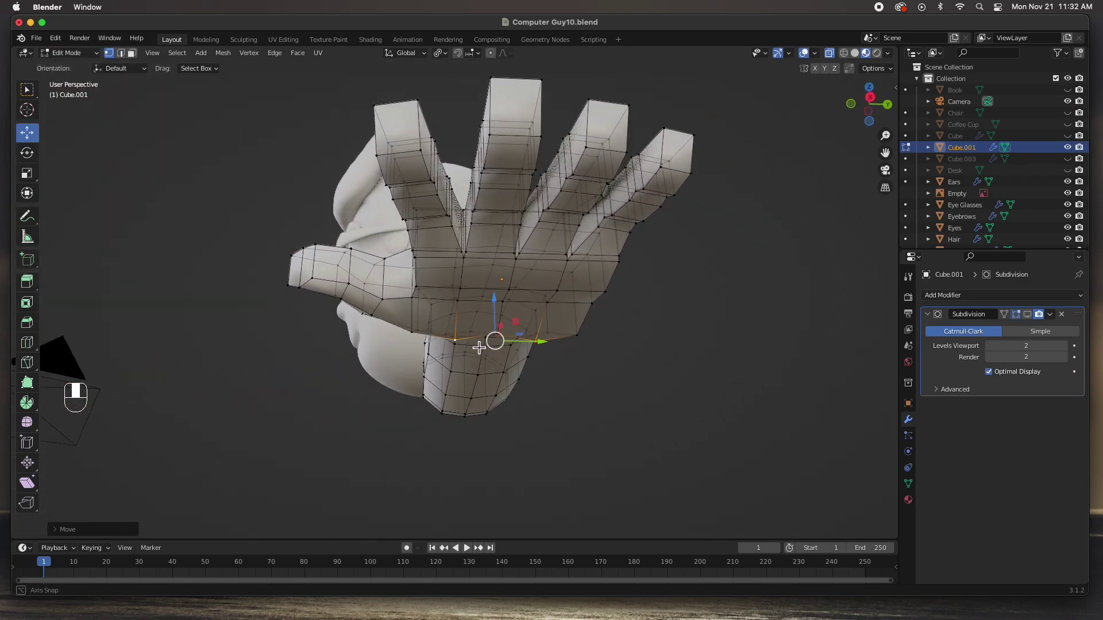
{"action": "left_click", "coordinate": [467, 293]}
{"action": "left_click", "coordinate": [565, 293], "text": "shift"}
{"action": "left_click_drag", "start_coordinate": [511, 263], "coordinate": [512, 271]}
{"action": "middle_click_drag", "start_coordinate": [378, 385], "coordinate": [491, 383]}
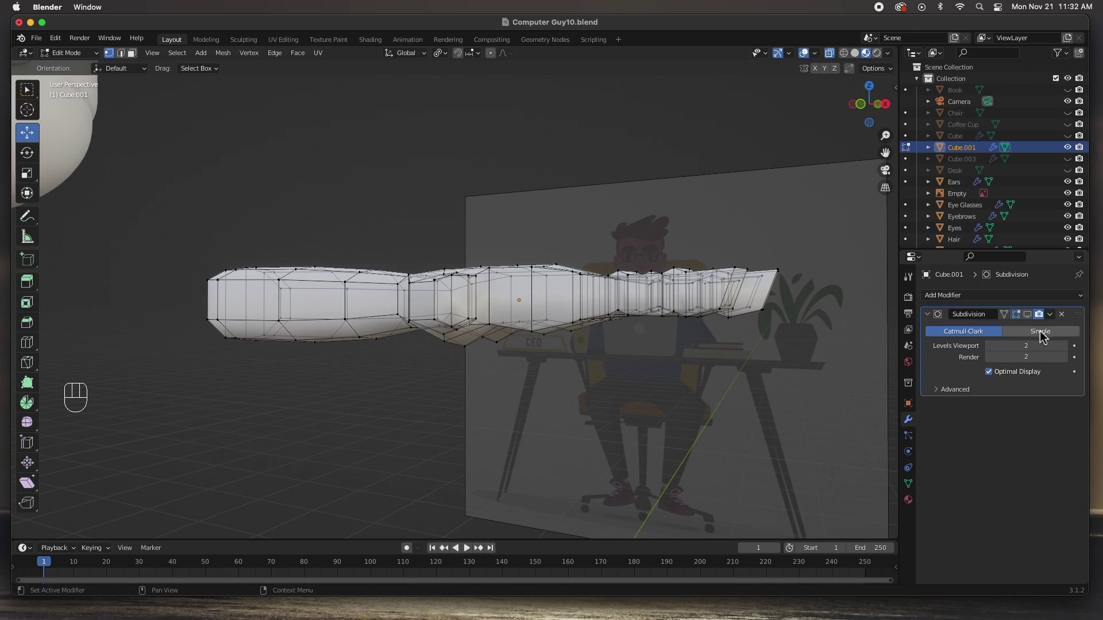
Step: Enable the Subdivision modifier's viewport display, return to Object Mode and deselect the hand to check its smoothed shape
{"action": "left_click", "coordinate": [1028, 315]}
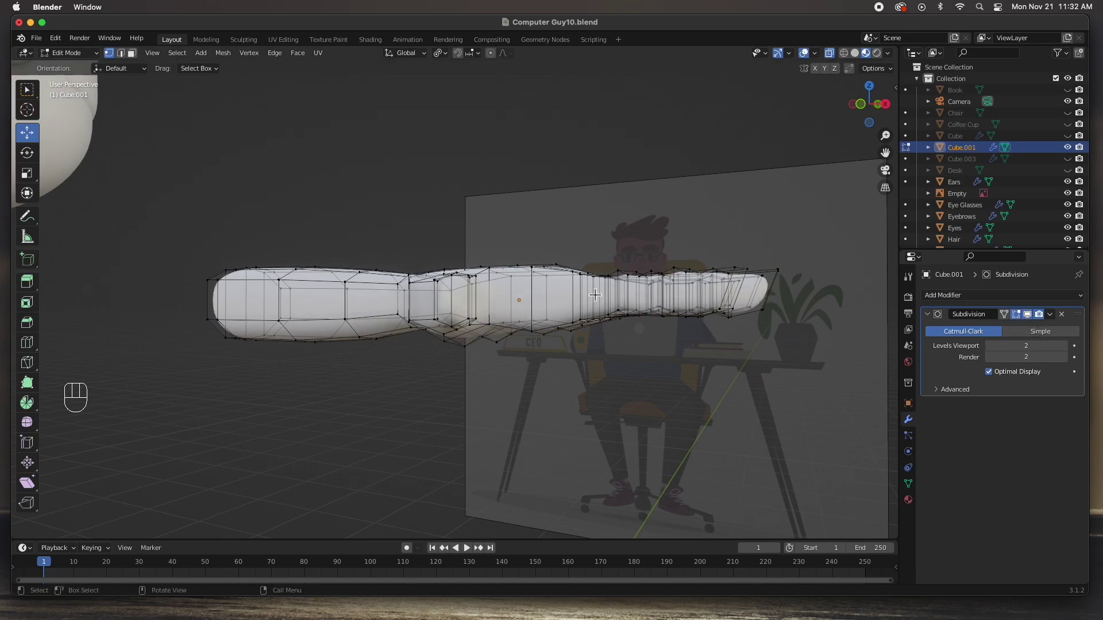
{"action": "key", "text": "Tab"}
{"action": "left_click", "coordinate": [276, 241]}
{"action": "middle_click_drag", "start_coordinate": [276, 241], "coordinate": [795, 303]}
{"action": "middle_click_drag", "start_coordinate": [396, 322], "coordinate": [499, 382]}
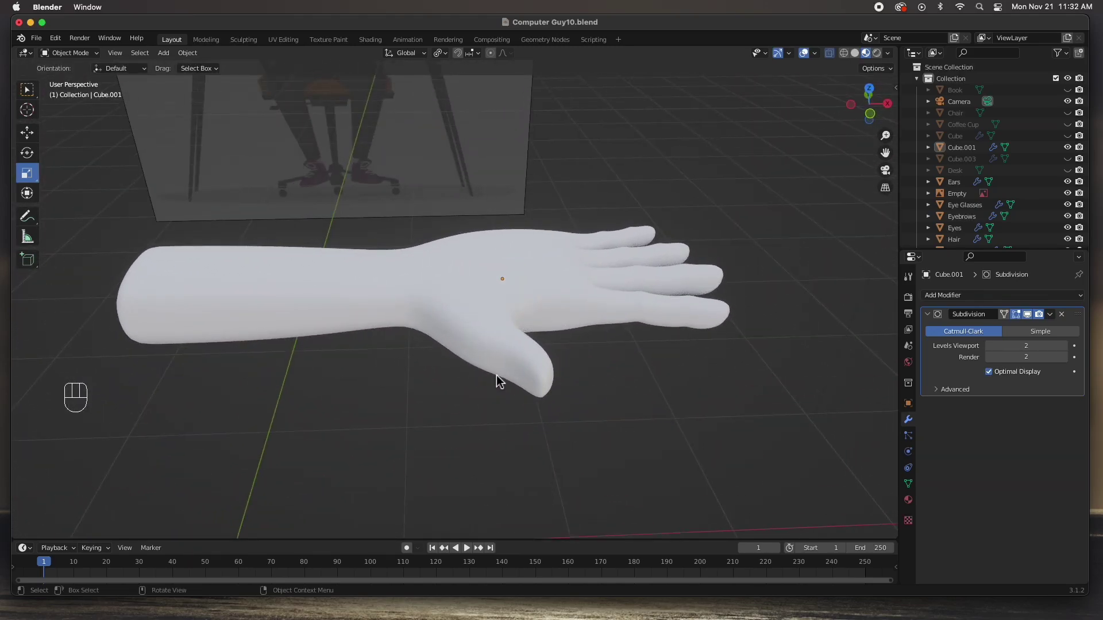
{"action": "scroll", "coordinate": [498, 382], "scroll_direction": "down", "scroll_amount": 3}
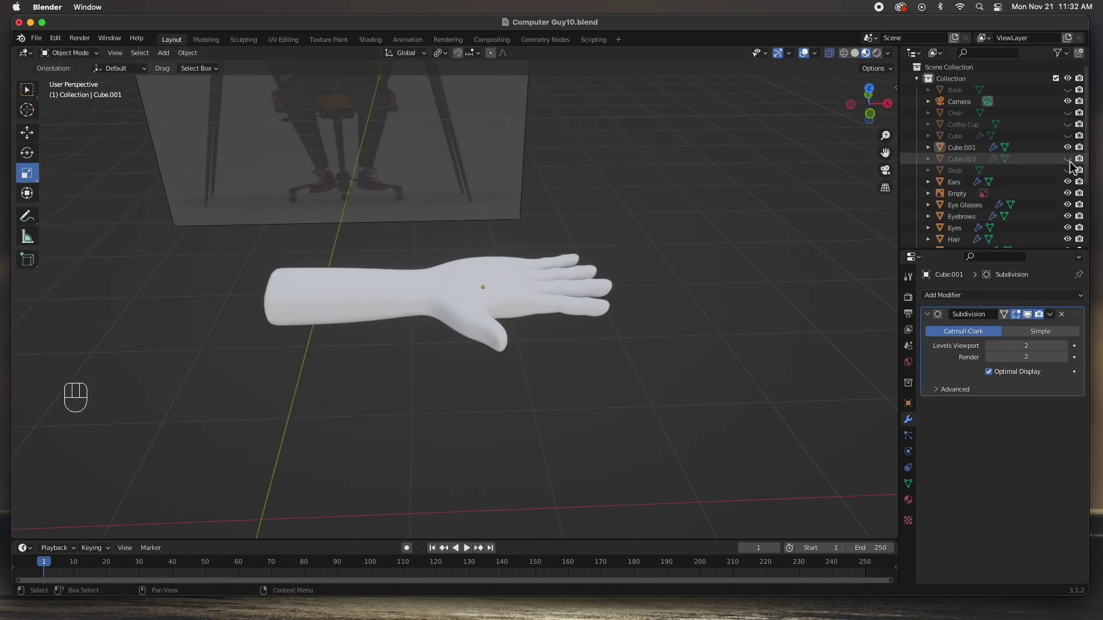
Step: Unhide the body object Cube and view the hand in place at the end of the sleeve
{"action": "left_click", "coordinate": [1067, 136]}
{"action": "middle_click_drag", "start_coordinate": [611, 291], "coordinate": [502, 331]}
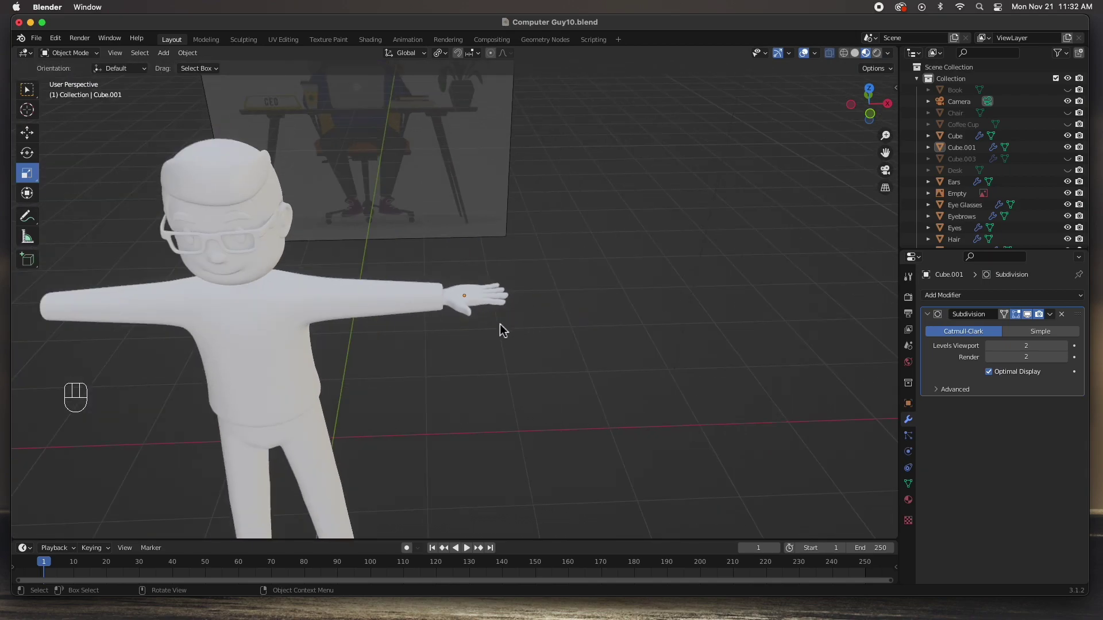
{"action": "middle_click_drag", "start_coordinate": [325, 344], "coordinate": [410, 292], "text": "ctrl"}
{"action": "middle_click_drag", "start_coordinate": [612, 295], "coordinate": [551, 335]}
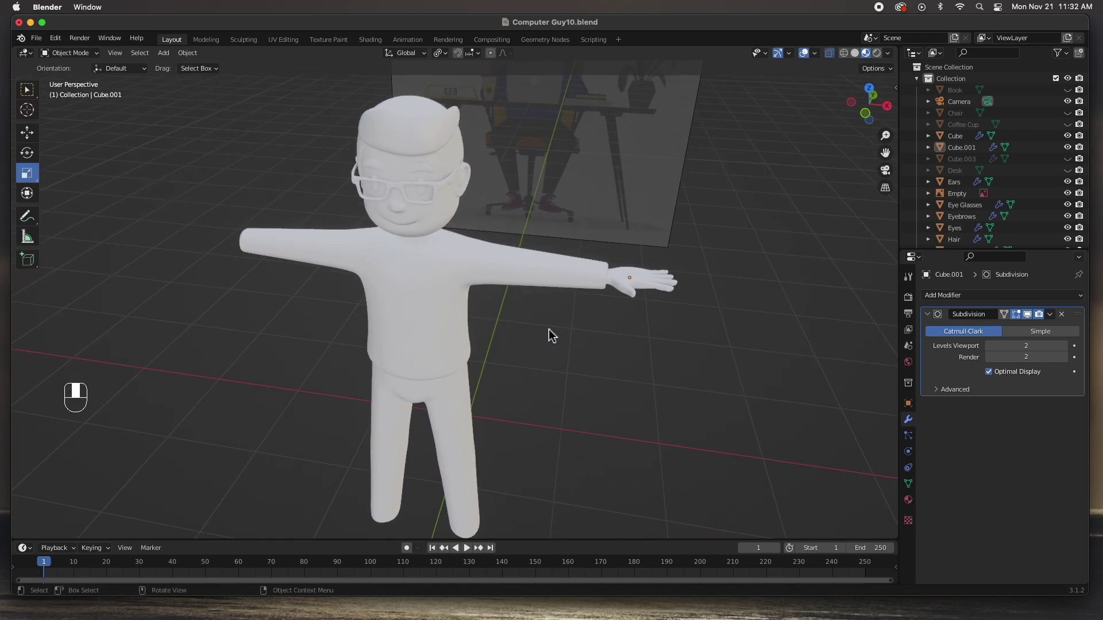
Step: Select the hand and scale it up slightly, then fine-tune its size against the sleeve in top view
{"action": "left_click", "coordinate": [631, 285]}
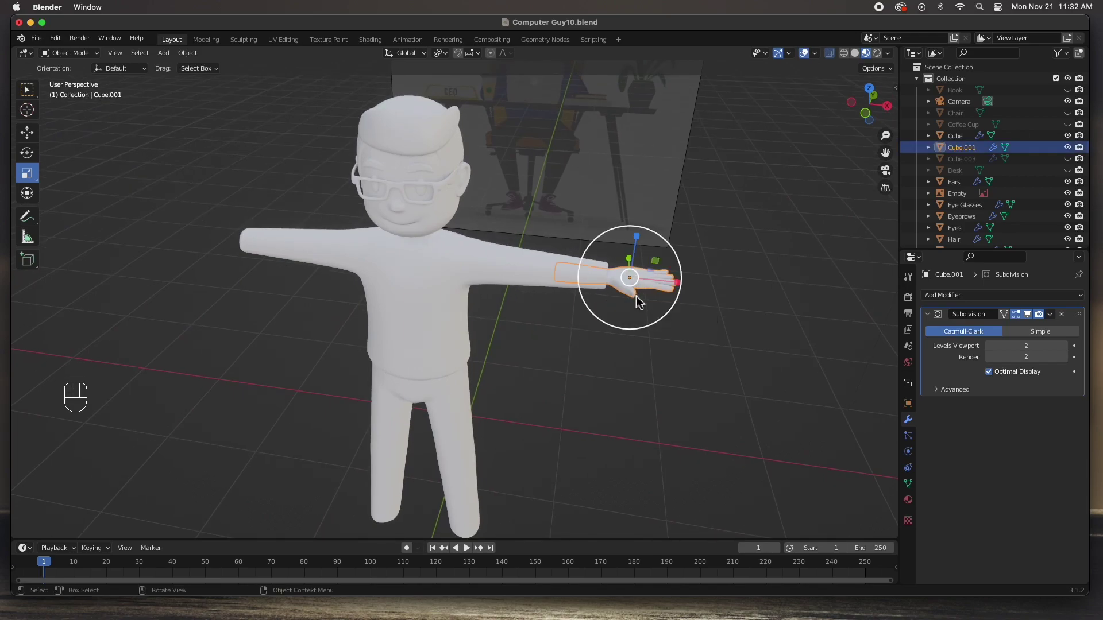
{"action": "left_click_drag", "start_coordinate": [645, 310], "coordinate": [649, 313]}
{"action": "middle_click_drag", "start_coordinate": [610, 290], "coordinate": [609, 364]}
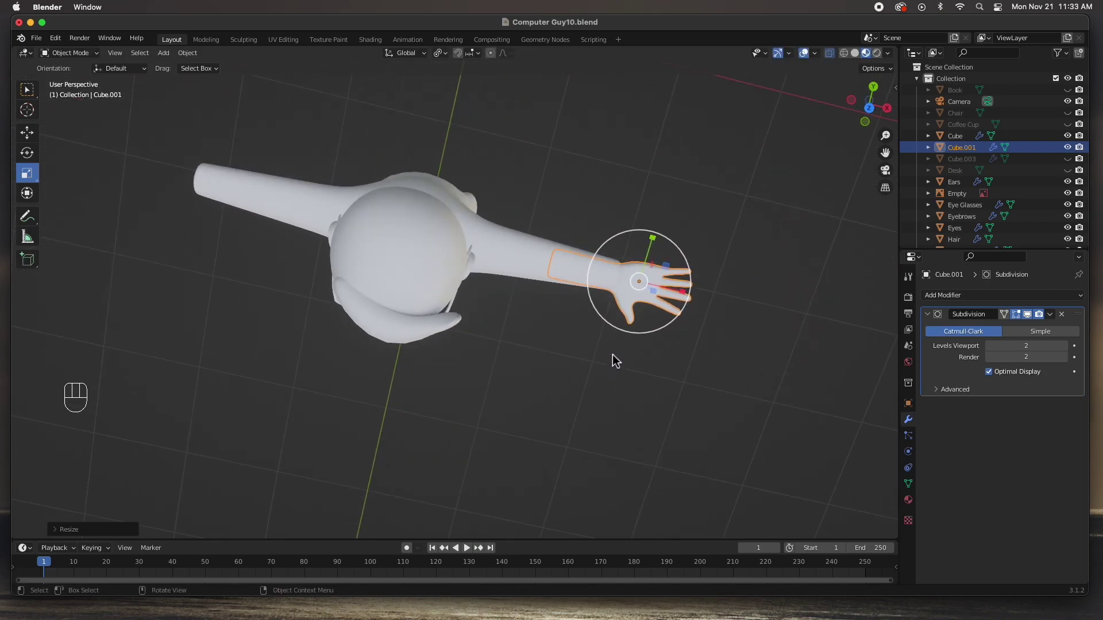
{"action": "key", "text": "KP_7"}
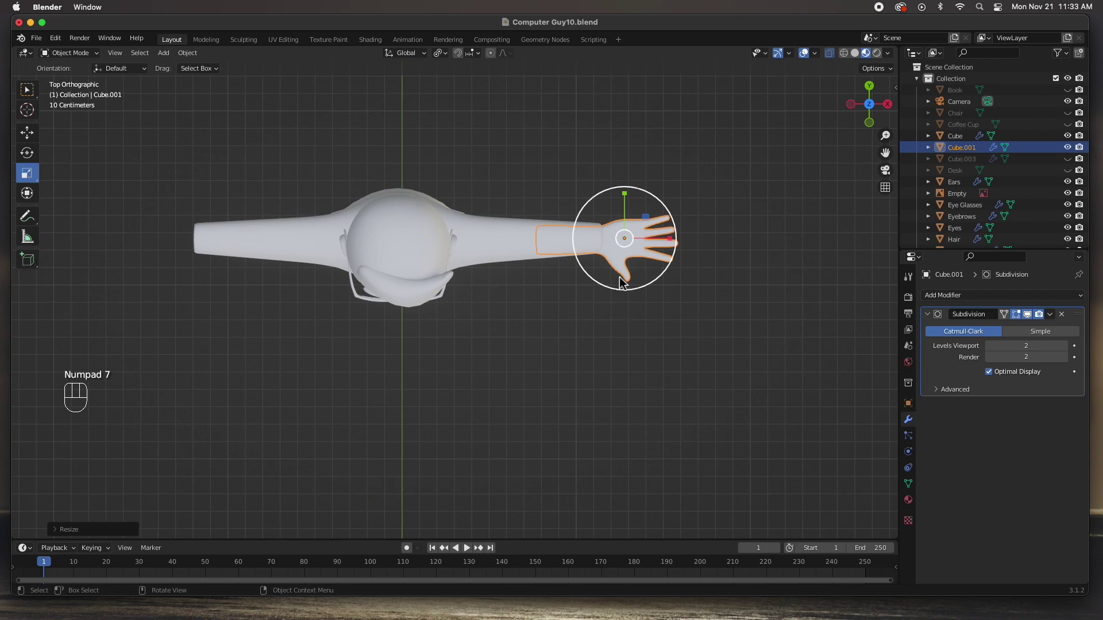
{"action": "left_click_drag", "start_coordinate": [625, 196], "coordinate": [645, 253]}
Step: Move the hand slightly in top view to align its wrist with the sleeve, and check the fit in perspective
{"action": "left_click", "coordinate": [25, 133]}
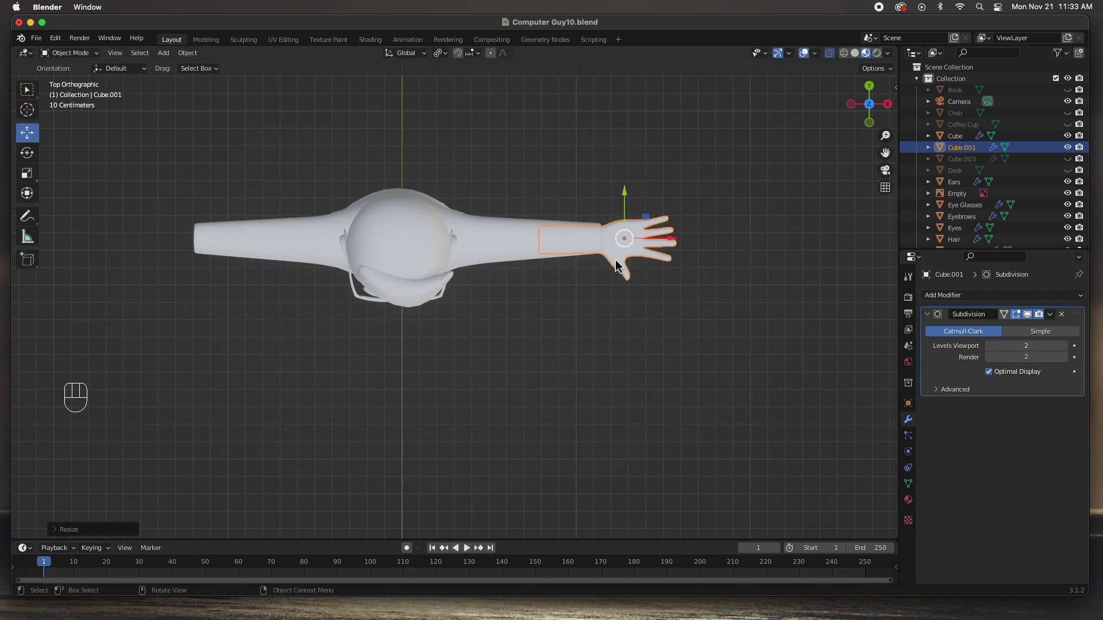
{"action": "left_click_drag", "start_coordinate": [627, 242], "coordinate": [627, 236]}
{"action": "middle_click_drag", "start_coordinate": [610, 340], "coordinate": [472, 204]}
{"action": "middle_click_drag", "start_coordinate": [513, 238], "coordinate": [654, 276]}
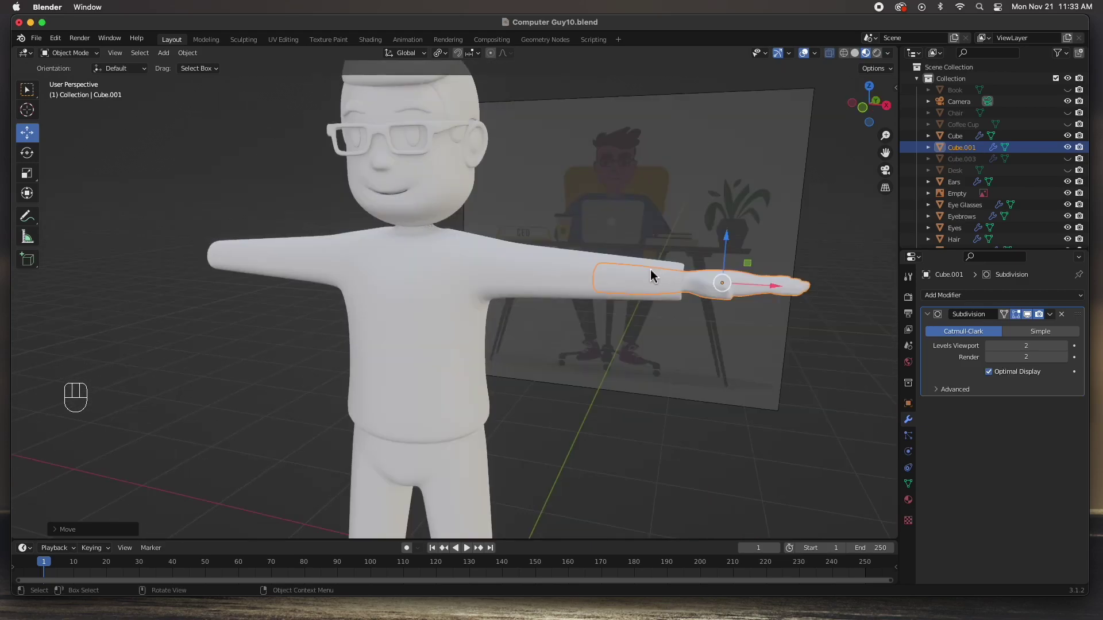
{"action": "middle_click_drag", "start_coordinate": [225, 289], "coordinate": [335, 304]}
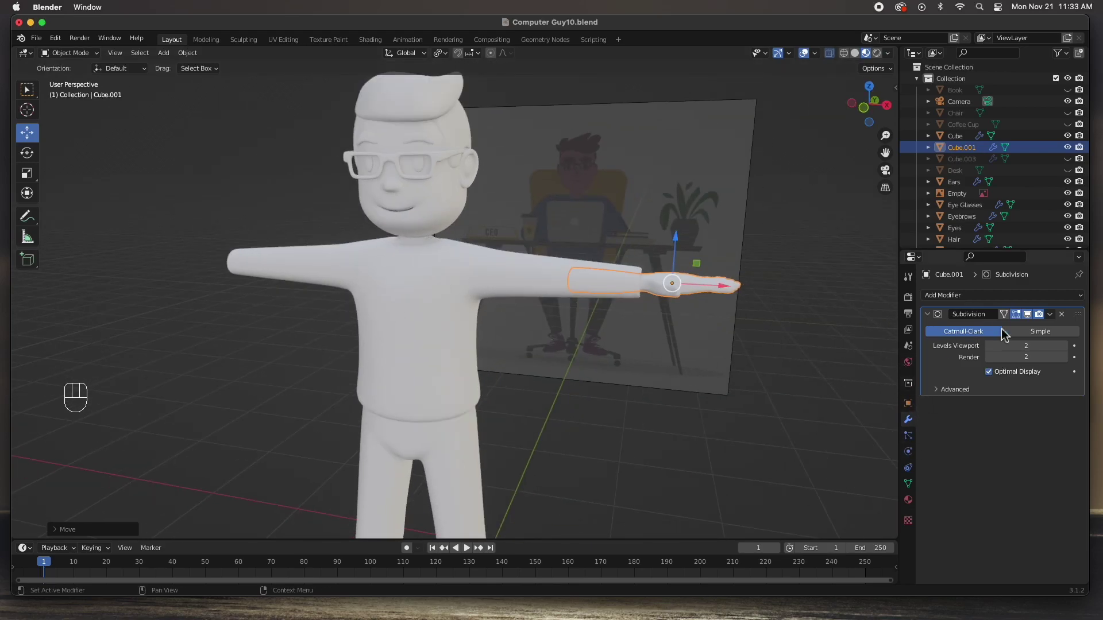
Step: Add a Mirror modifier to the hand on the X axis with the body Cube as mirror object, then deselect the hand
{"action": "left_click", "coordinate": [998, 297]}
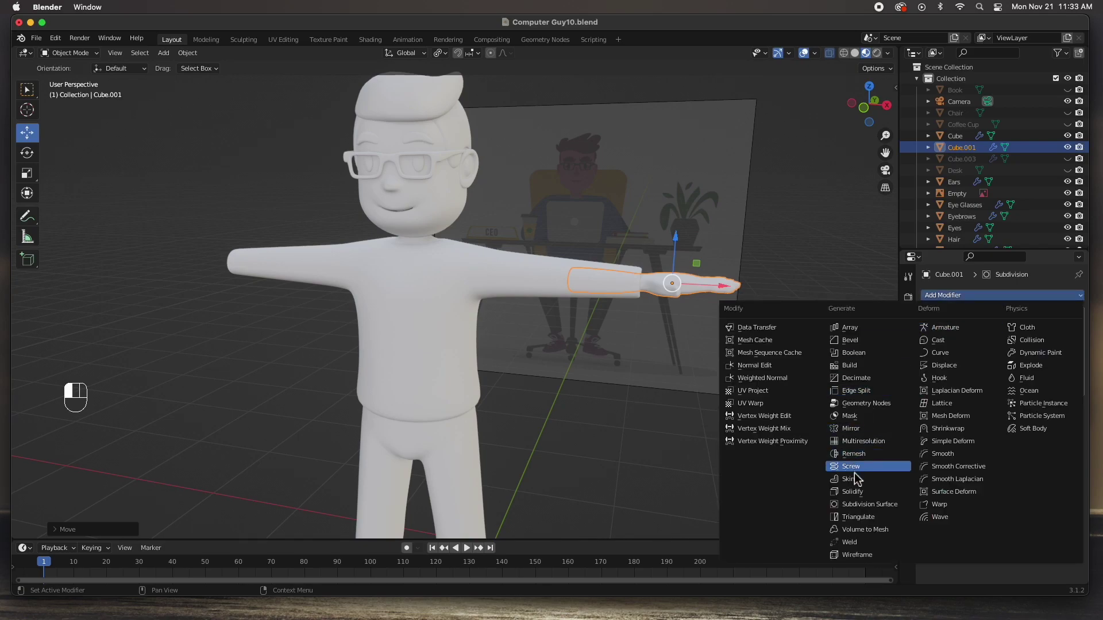
{"action": "left_click", "coordinate": [861, 430]}
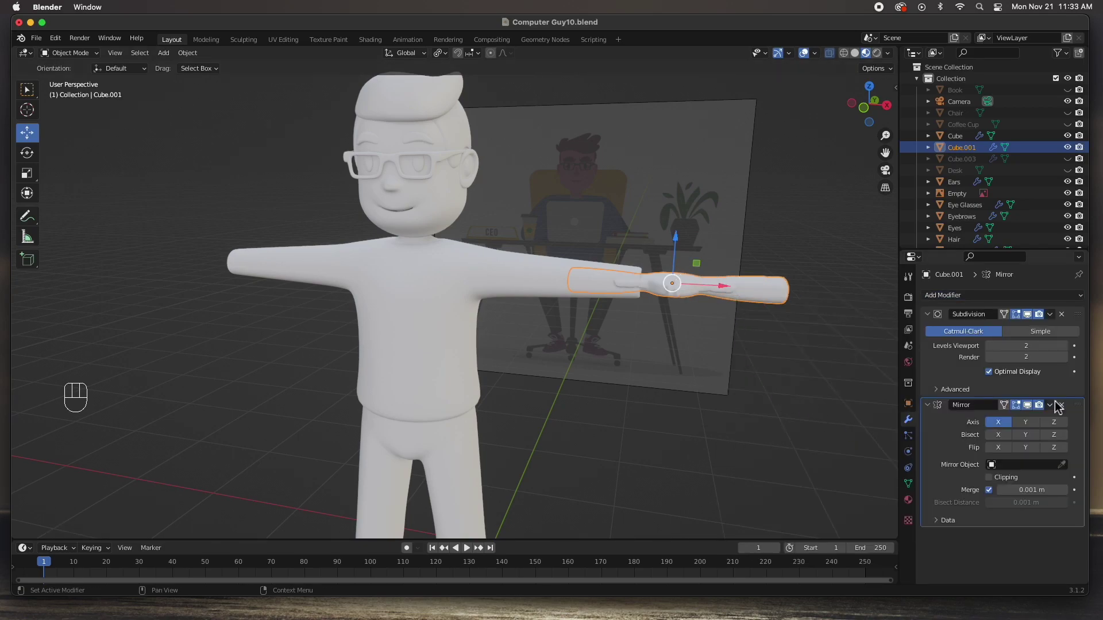
{"action": "left_click", "coordinate": [1063, 464]}
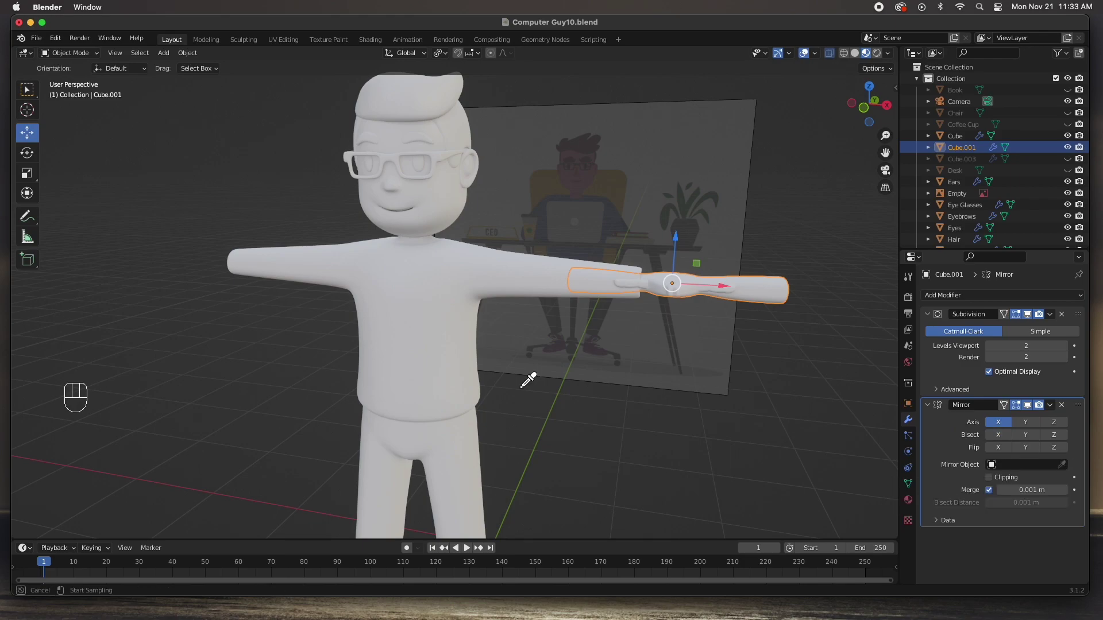
{"action": "left_click", "coordinate": [412, 315]}
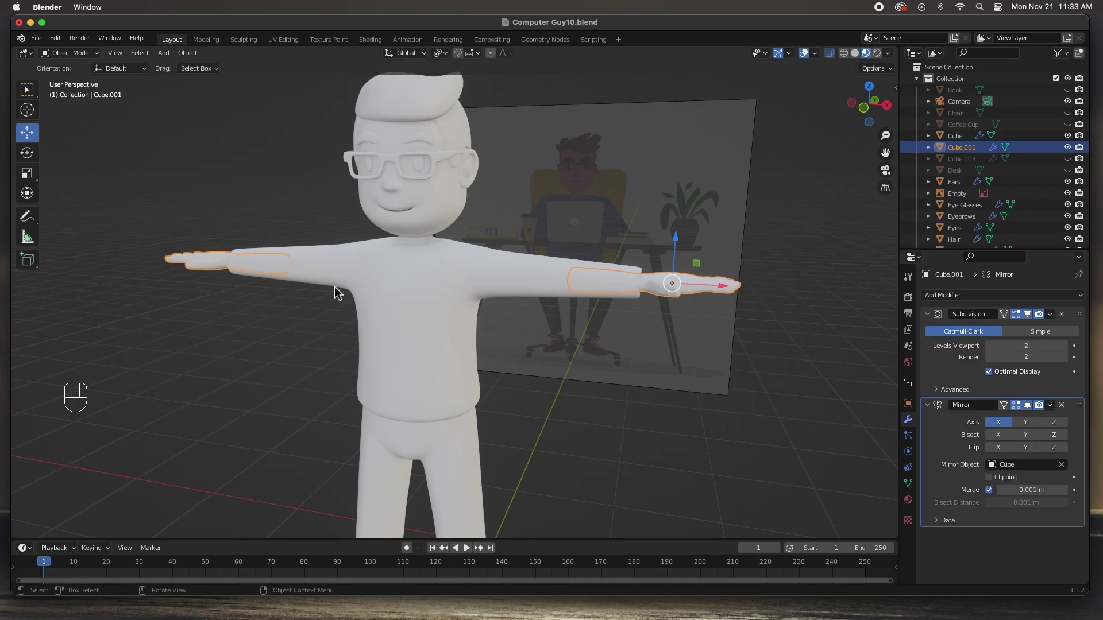
{"action": "left_click", "coordinate": [25, 92]}
{"action": "left_click", "coordinate": [109, 157]}
{"action": "middle_click_drag", "start_coordinate": [202, 237], "coordinate": [246, 262]}
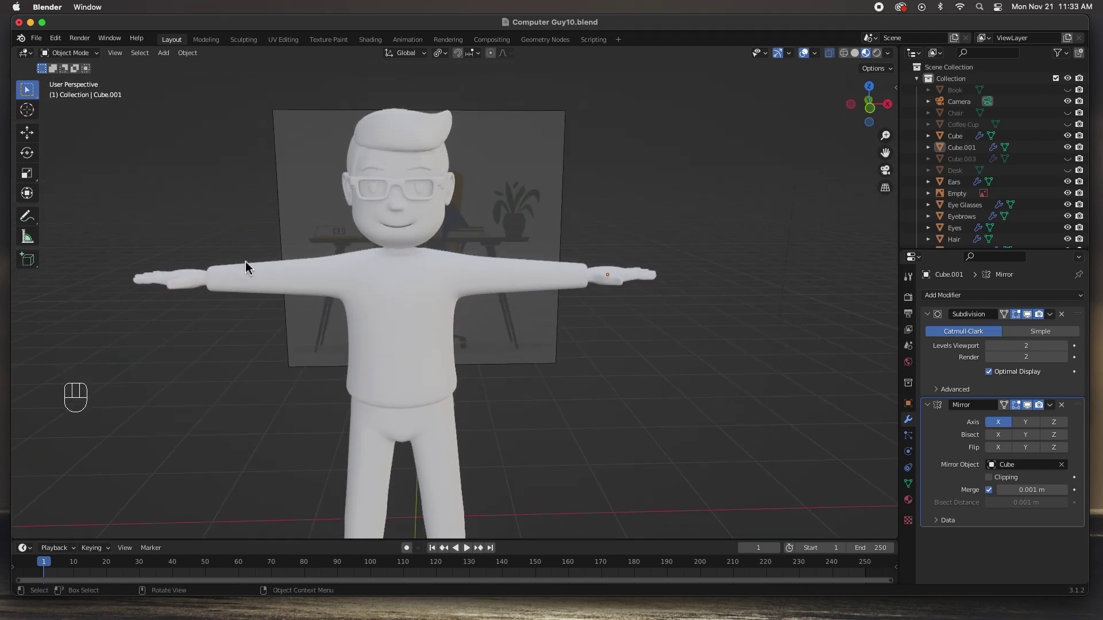
{"action": "scroll", "coordinate": [246, 261], "scroll_direction": "down", "scroll_amount": 2}
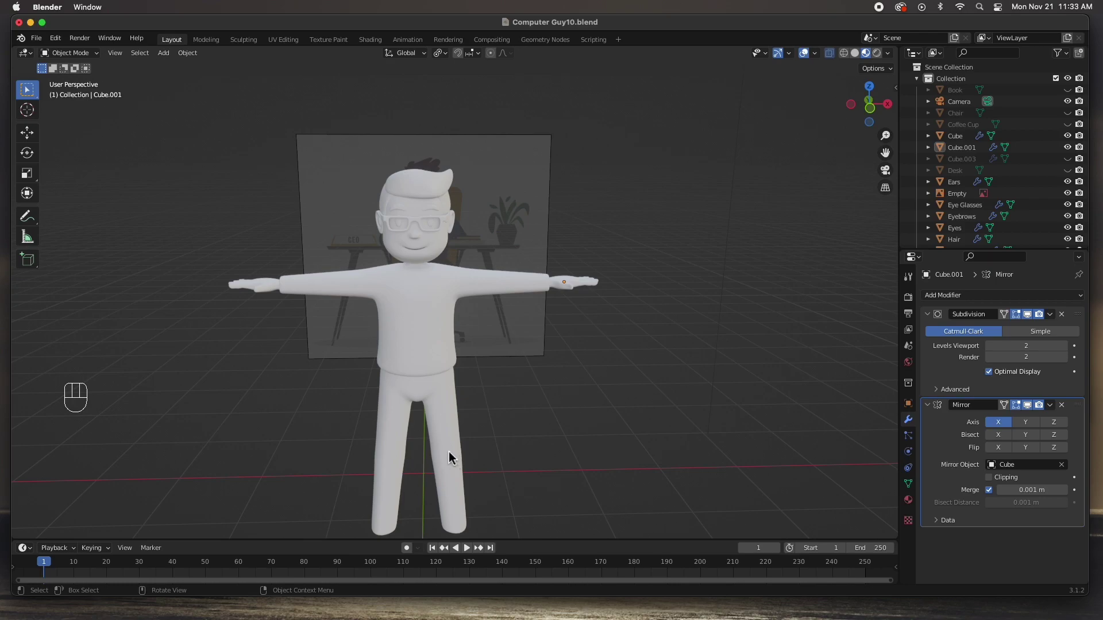
{"action": "middle_click_drag", "start_coordinate": [404, 426], "coordinate": [410, 366], "text": "shift"}
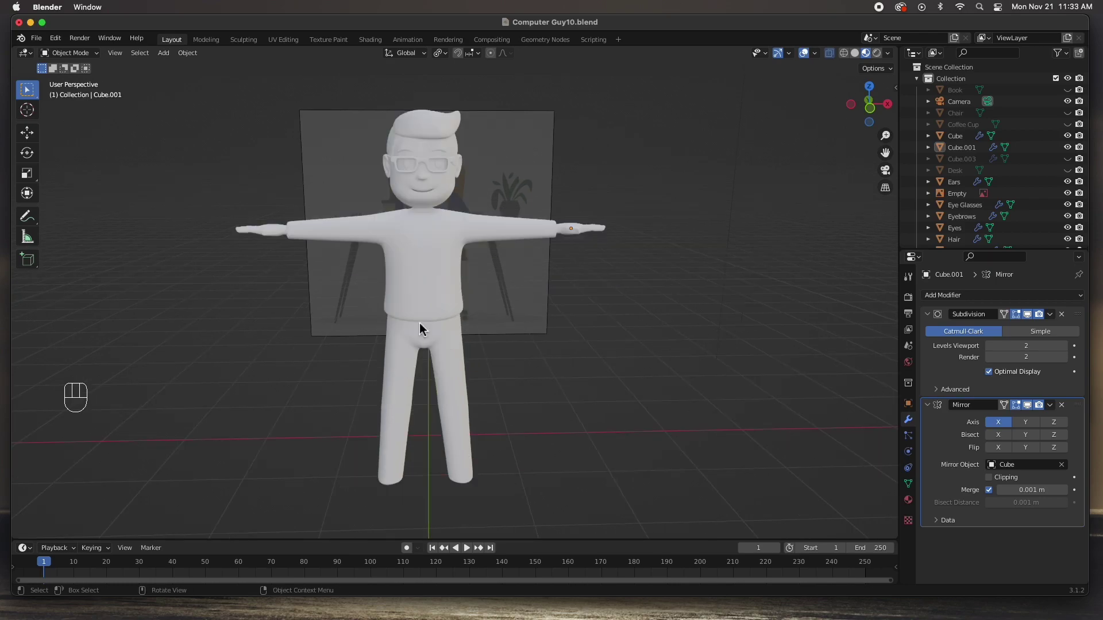